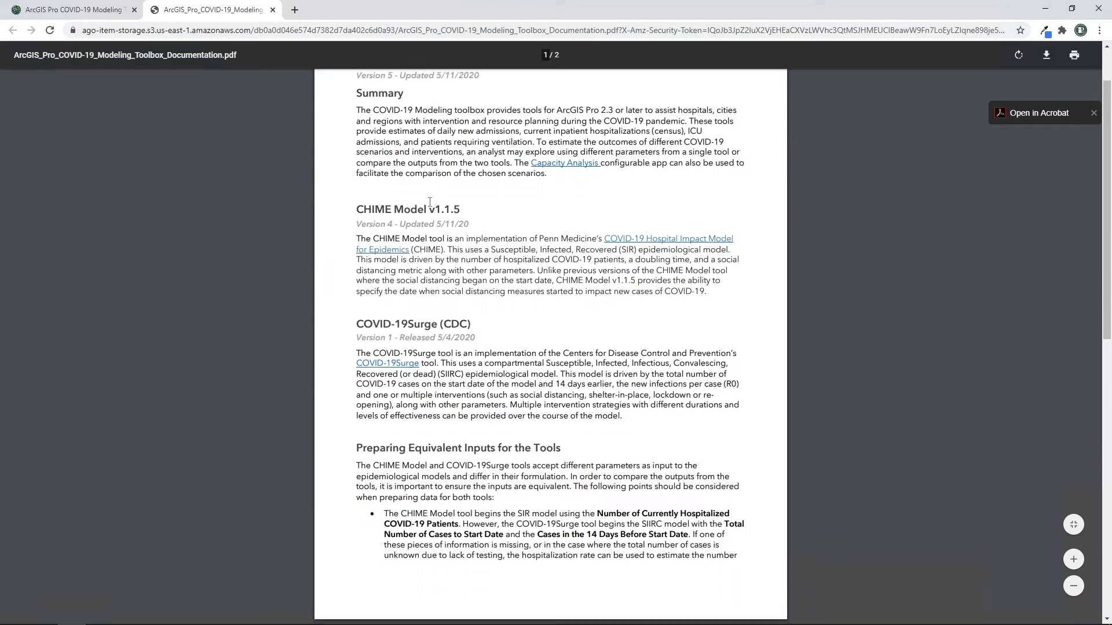
Read the rest of the COVID-19 Modeling Toolbox documentation PDF and close it
scroll(430, 202, down, 4)
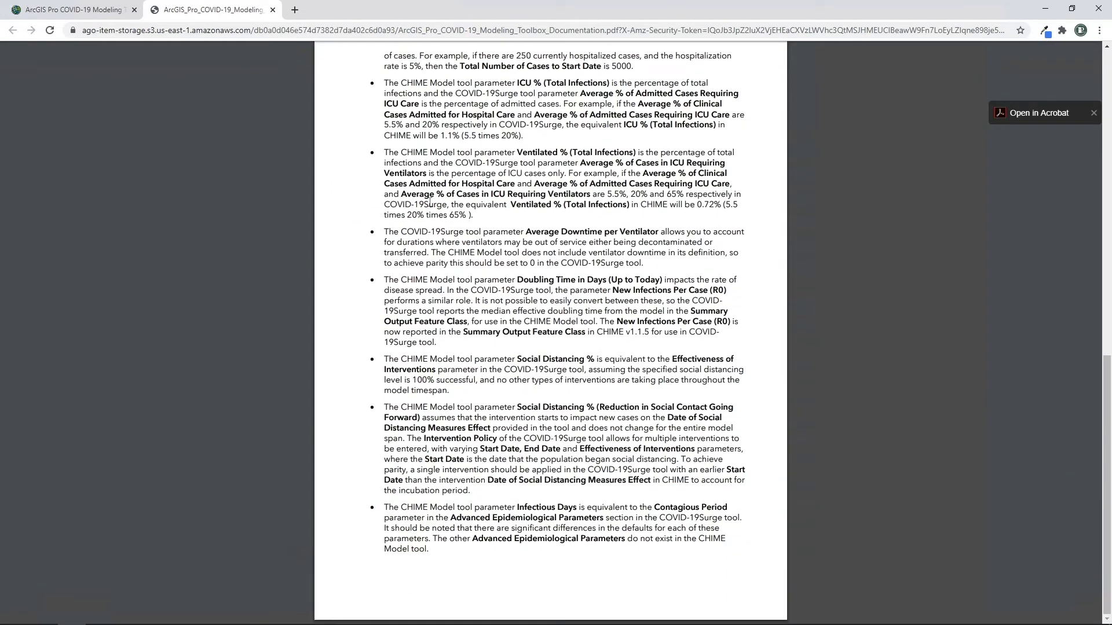
click(273, 10)
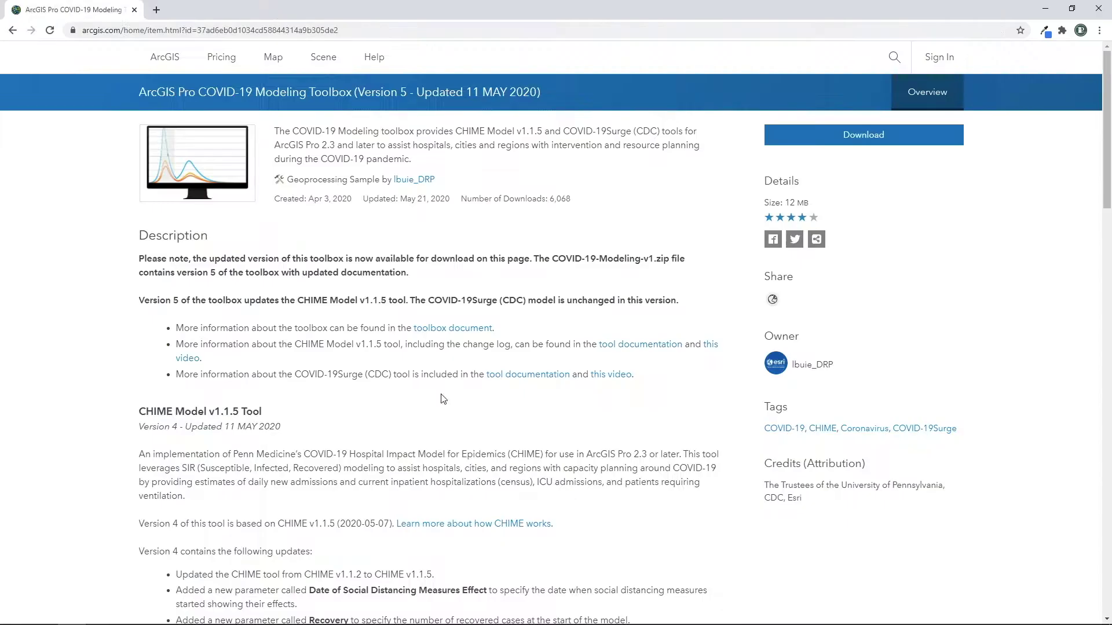
Open the CHIME Model v1.1.5 tool documentation, skim its parameter tables and workflow pages up to the projection charts, and close it
click(637, 346)
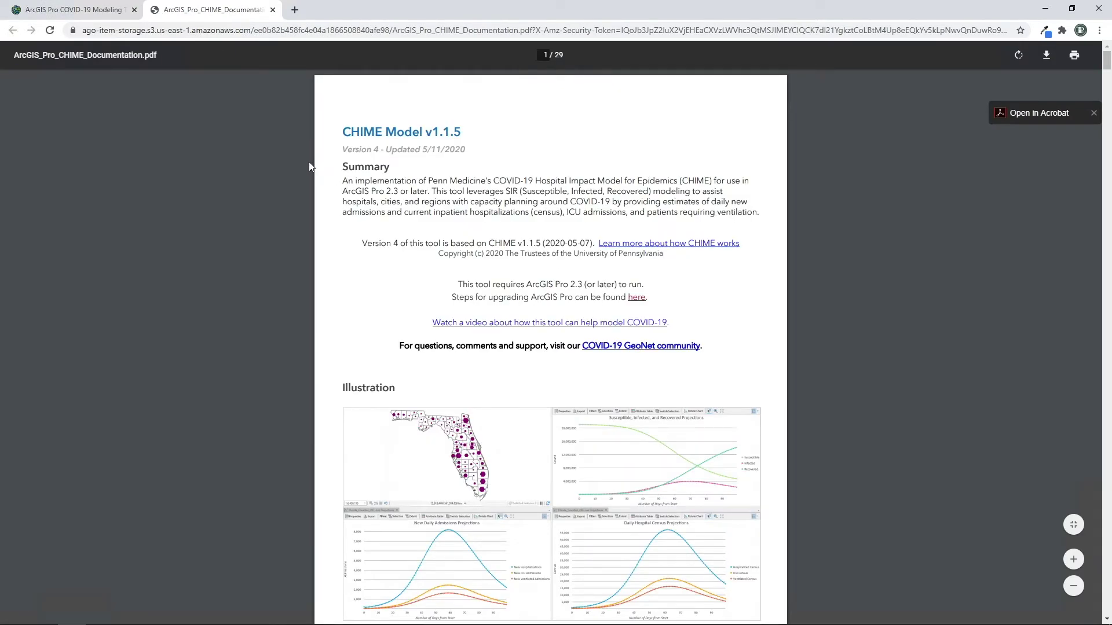
scroll(310, 166, down, 12)
scroll(309, 166, down, 20)
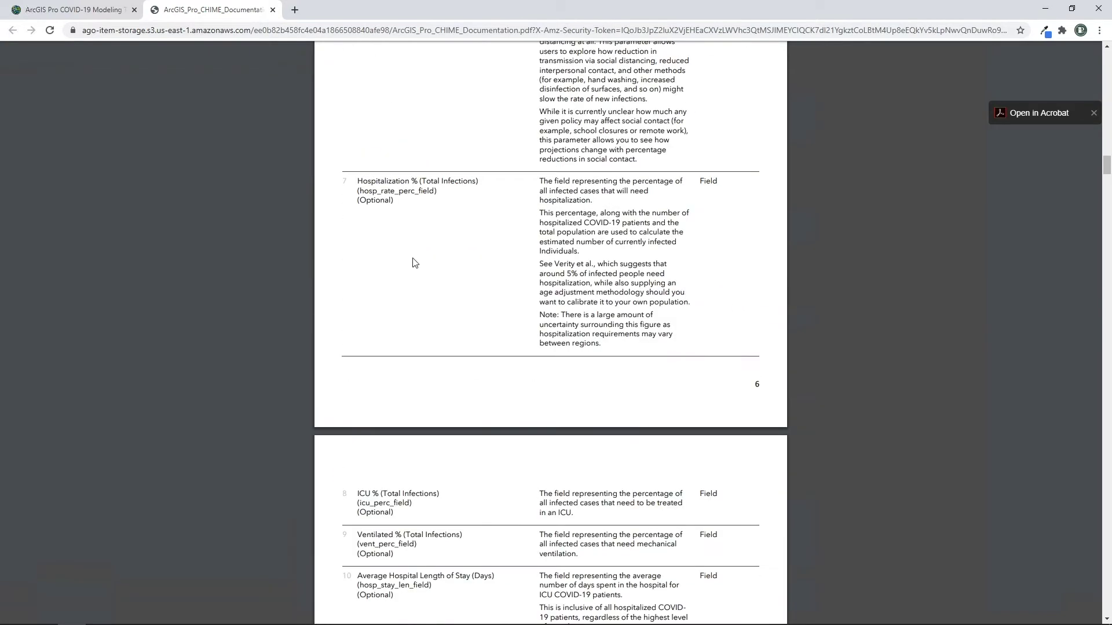
scroll(415, 263, down, 13)
scroll(414, 262, down, 20)
scroll(415, 263, down, 20)
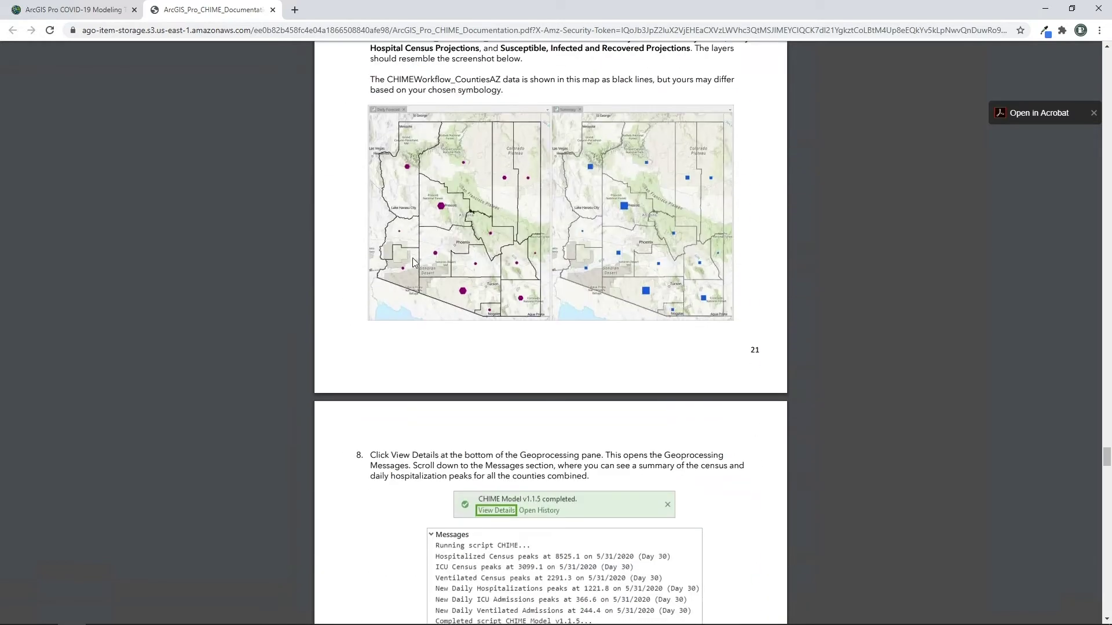
scroll(414, 263, down, 20)
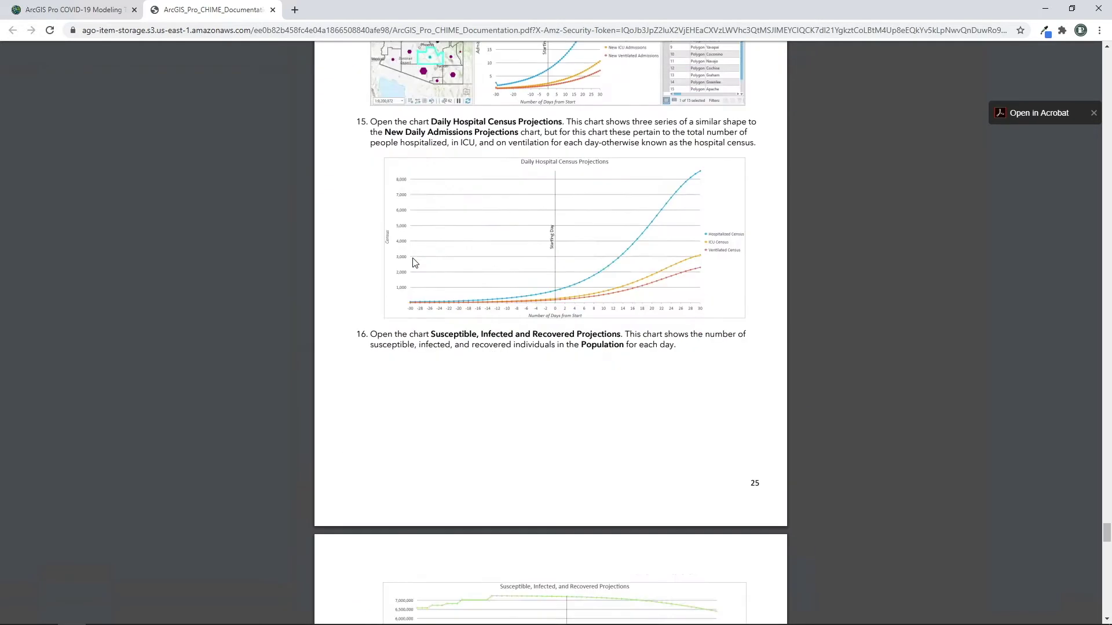
scroll(414, 262, down, 5)
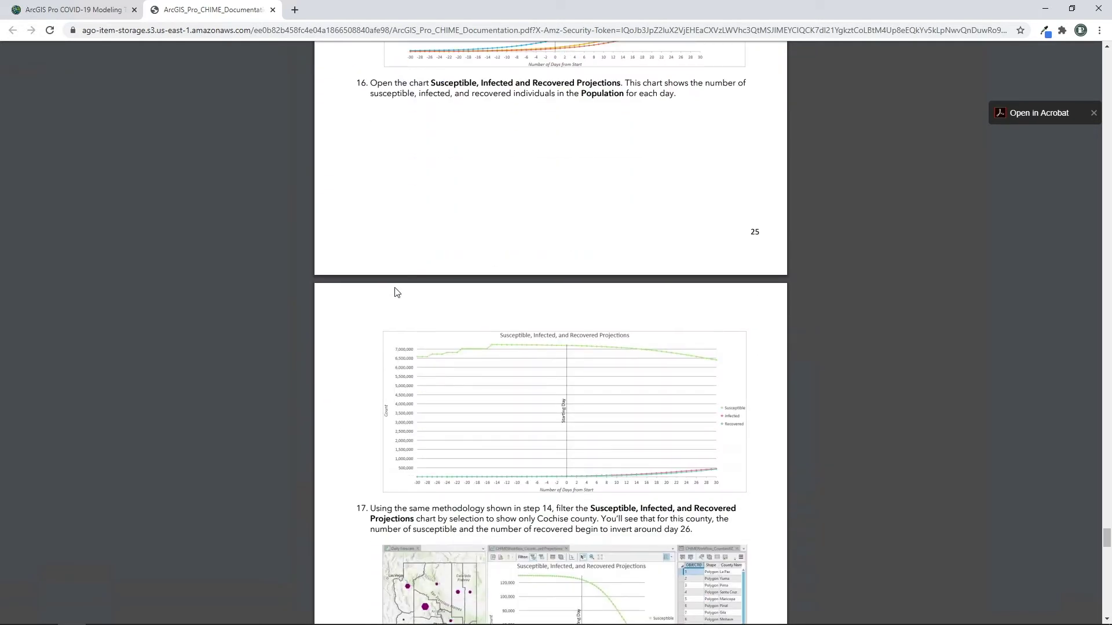
click(272, 9)
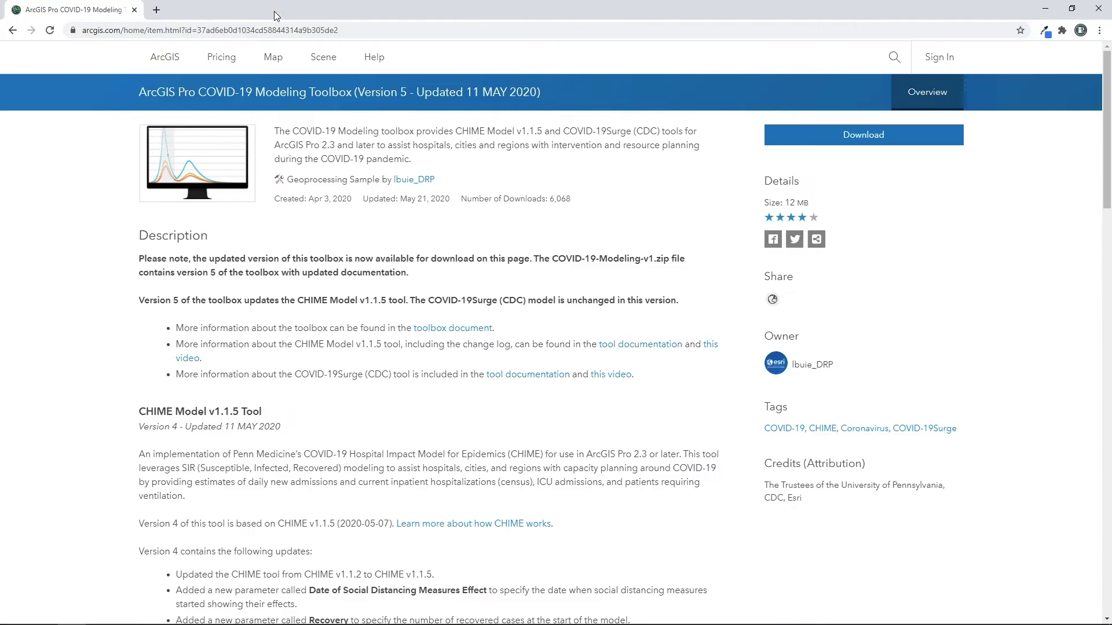
Open the CHIME Model introduction video linked from the toolbox page and close it again
click(712, 344)
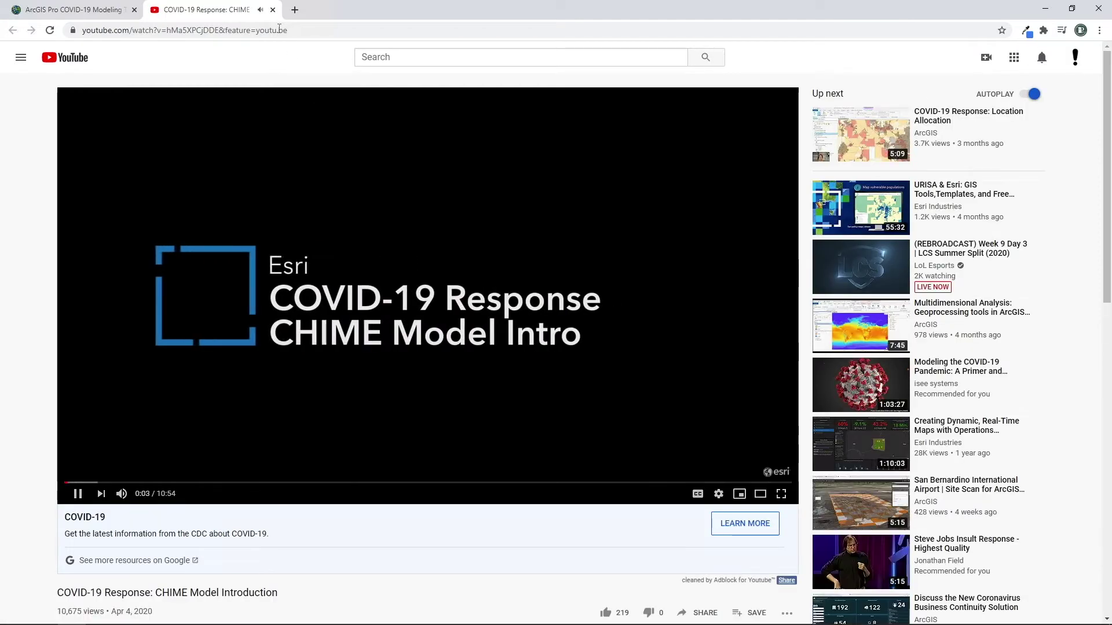
key(ctrl+w)
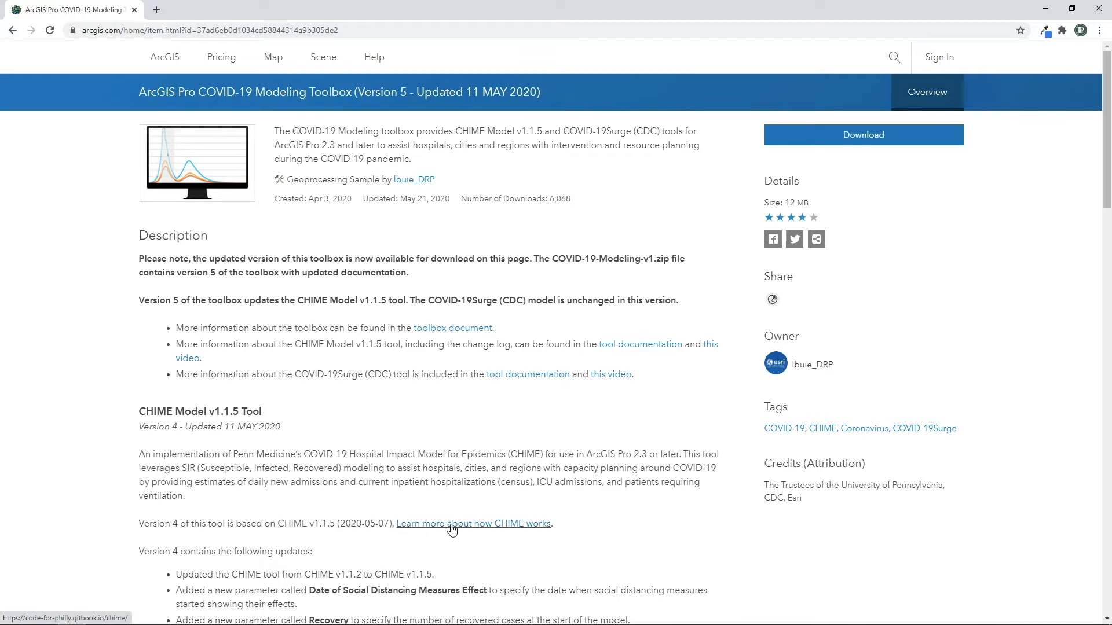
Open the guide on how CHIME works and read the SIR equations on its page The Model
click(512, 527)
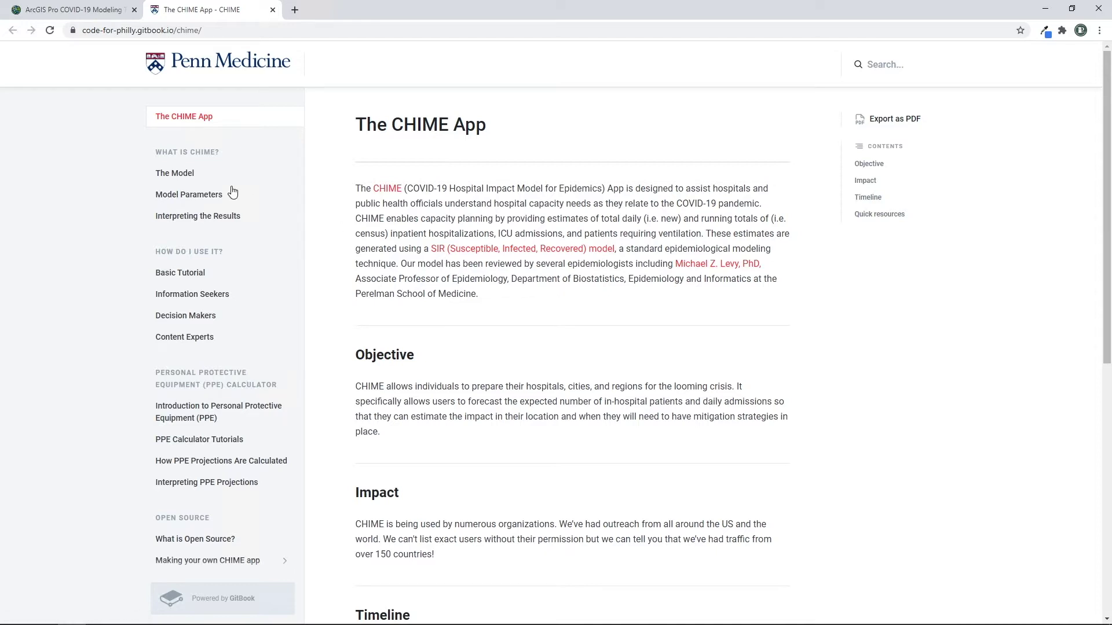
click(184, 177)
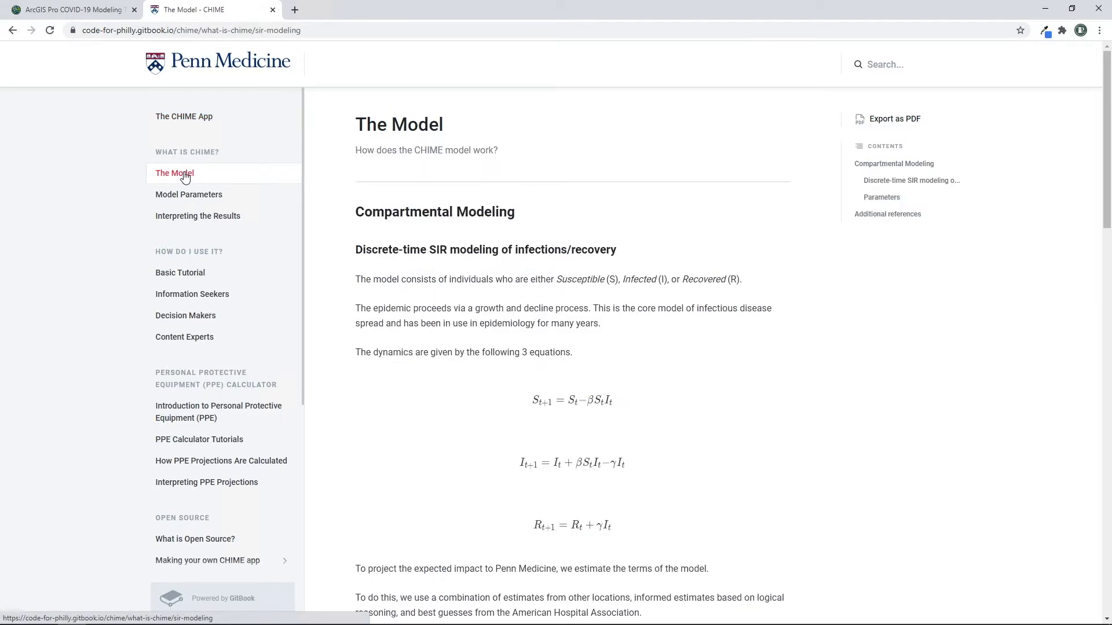
scroll(591, 324, down, 1)
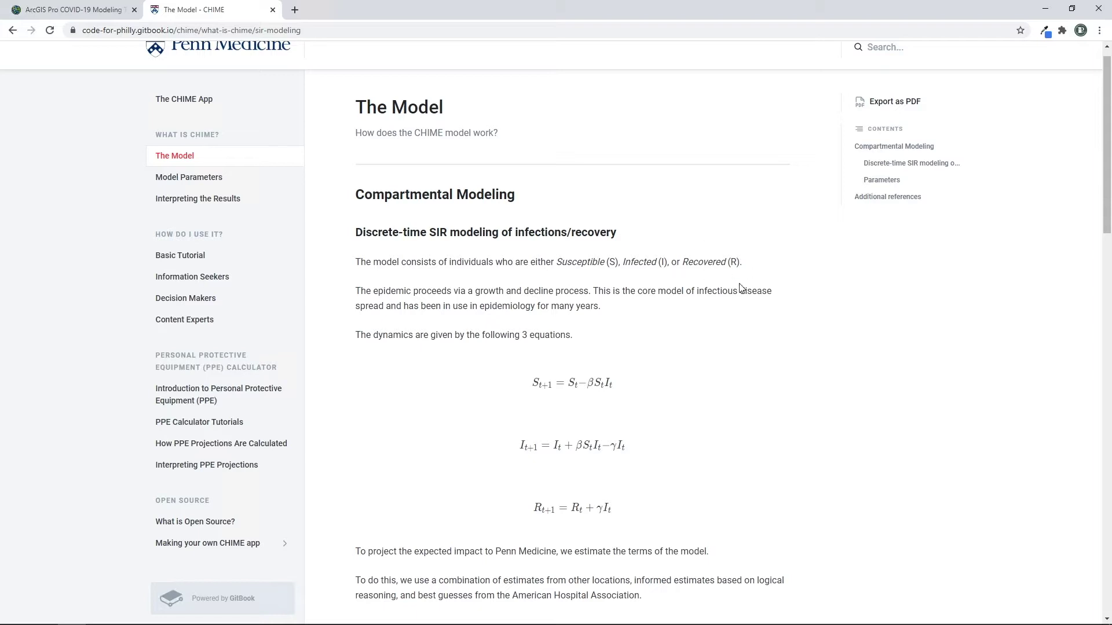
scroll(740, 288, down, 2)
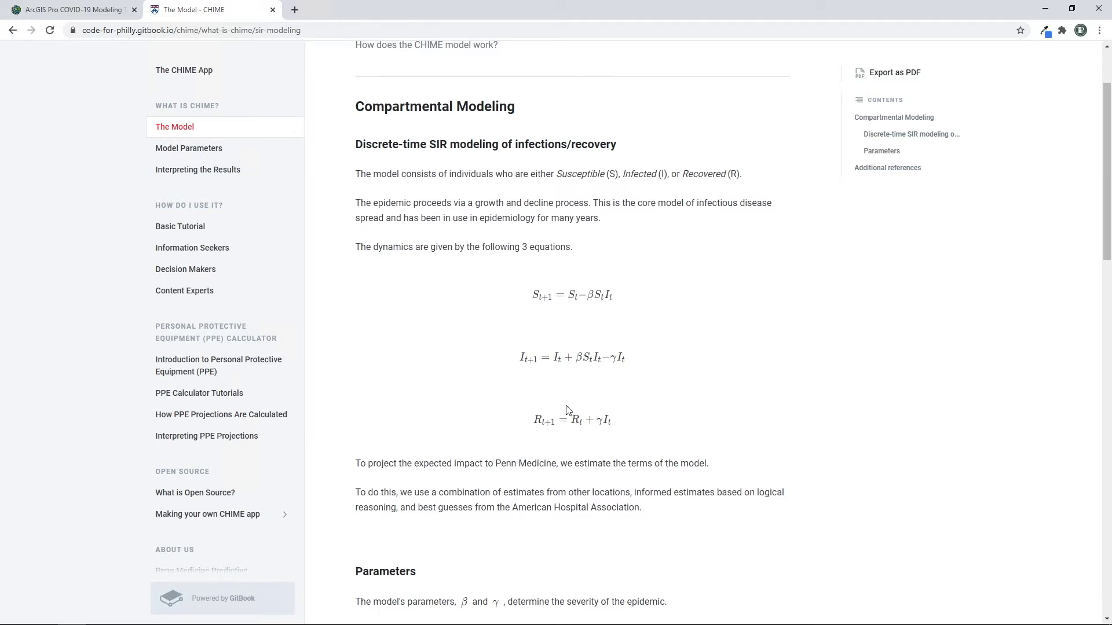
scroll(507, 391, up, 1)
scroll(508, 388, down, 1)
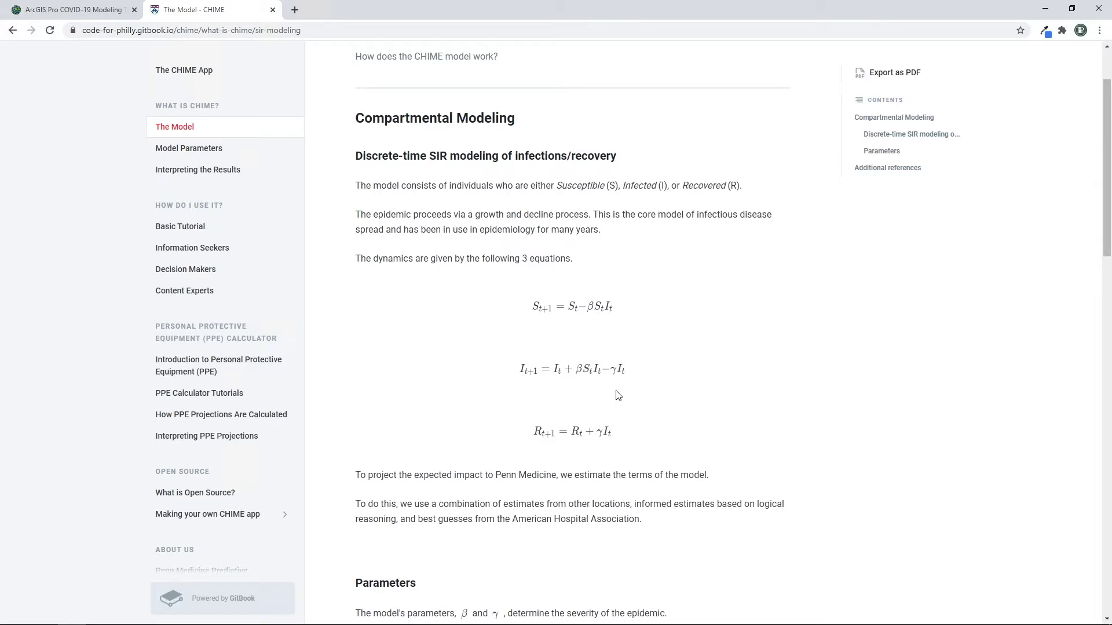
scroll(618, 396, up, 2)
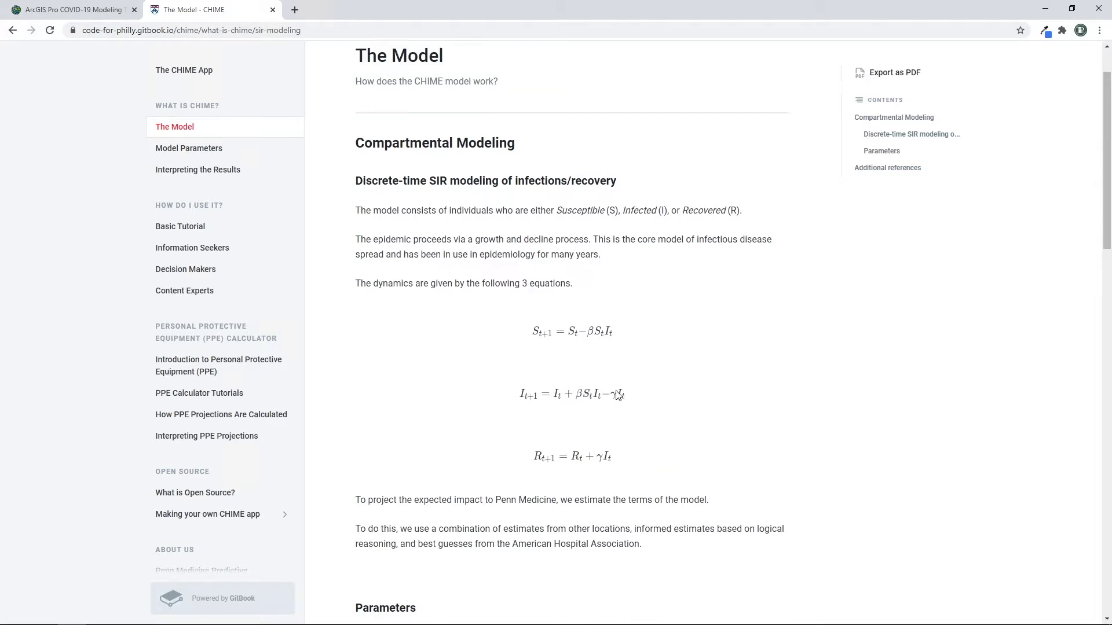
scroll(552, 354, up, 1)
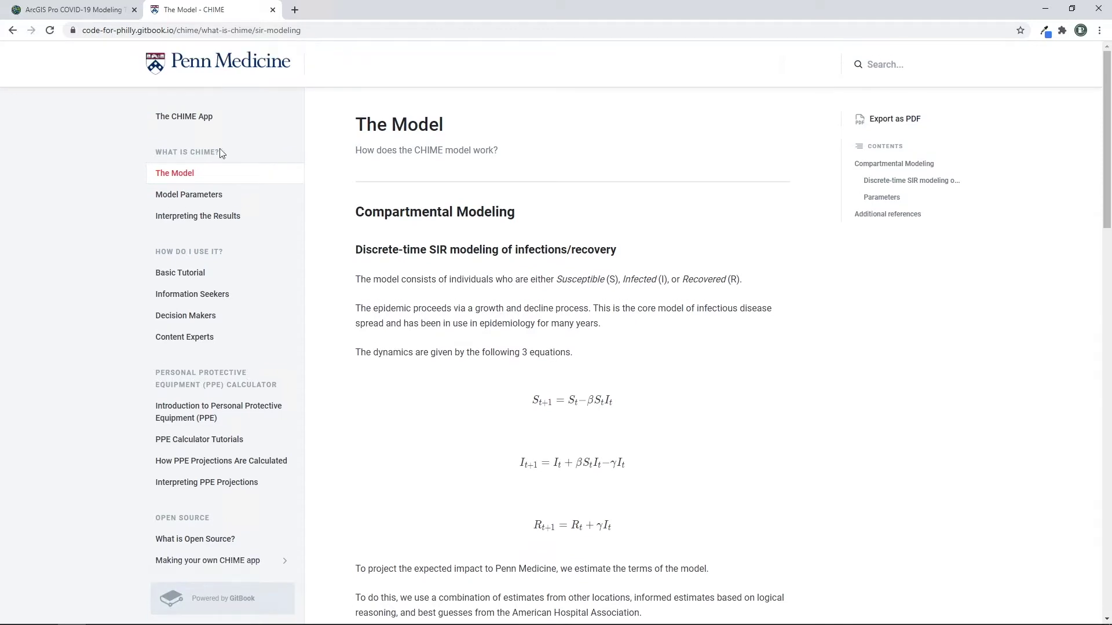
Launch the CHIME web app from the guide's The CHIME App page and look through all its input parameters
click(183, 117)
click(392, 189)
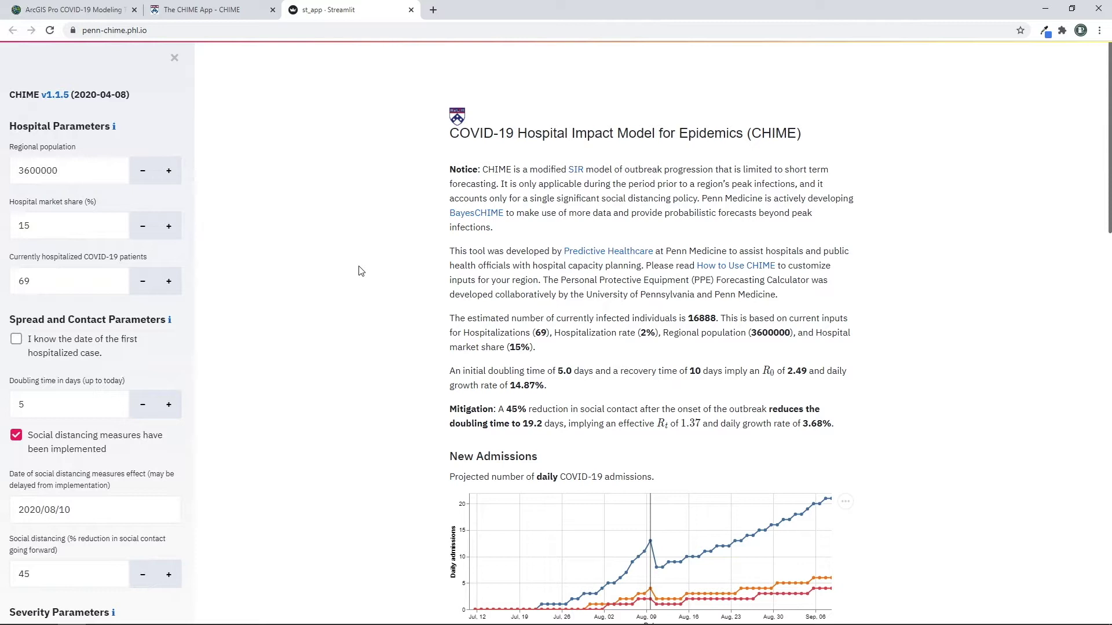
scroll(139, 241, down, 6)
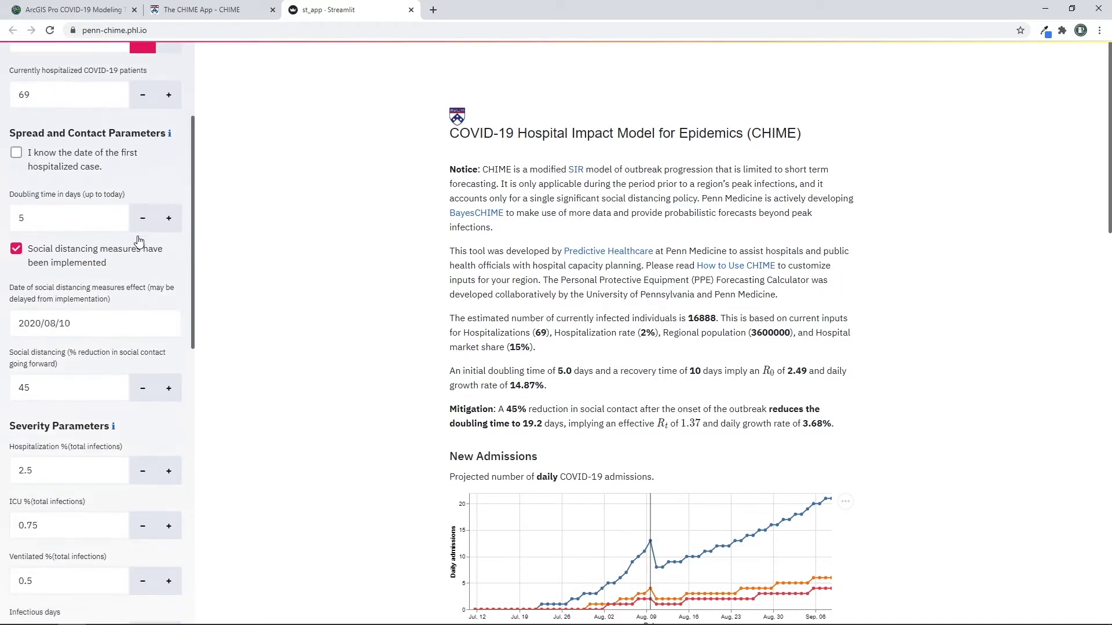
scroll(139, 241, down, 9)
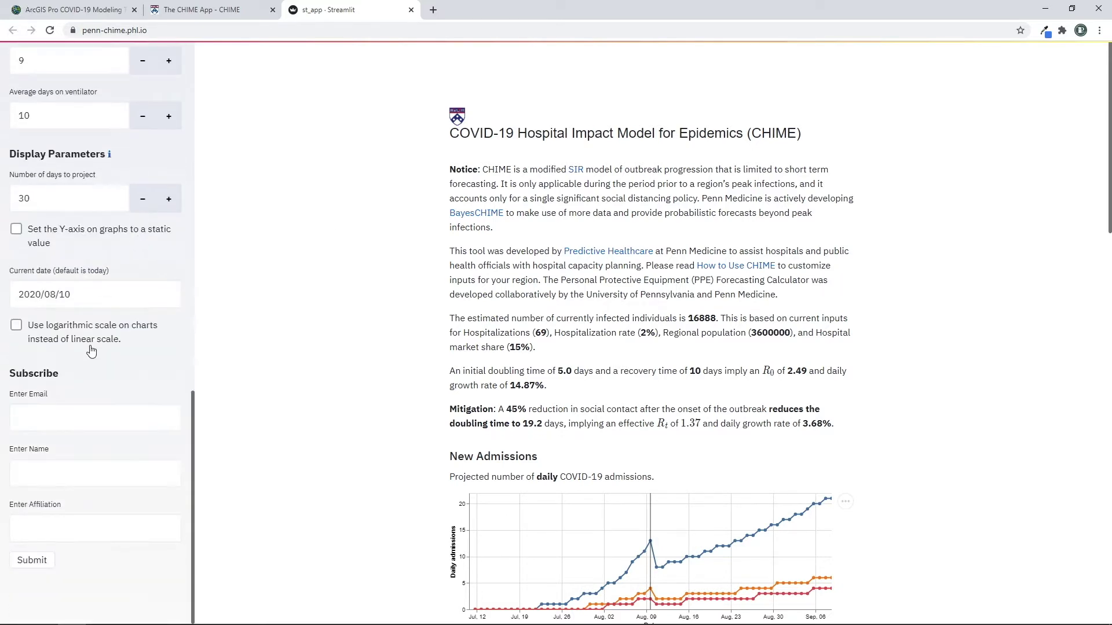
scroll(91, 349, up, 12)
scroll(92, 349, up, 3)
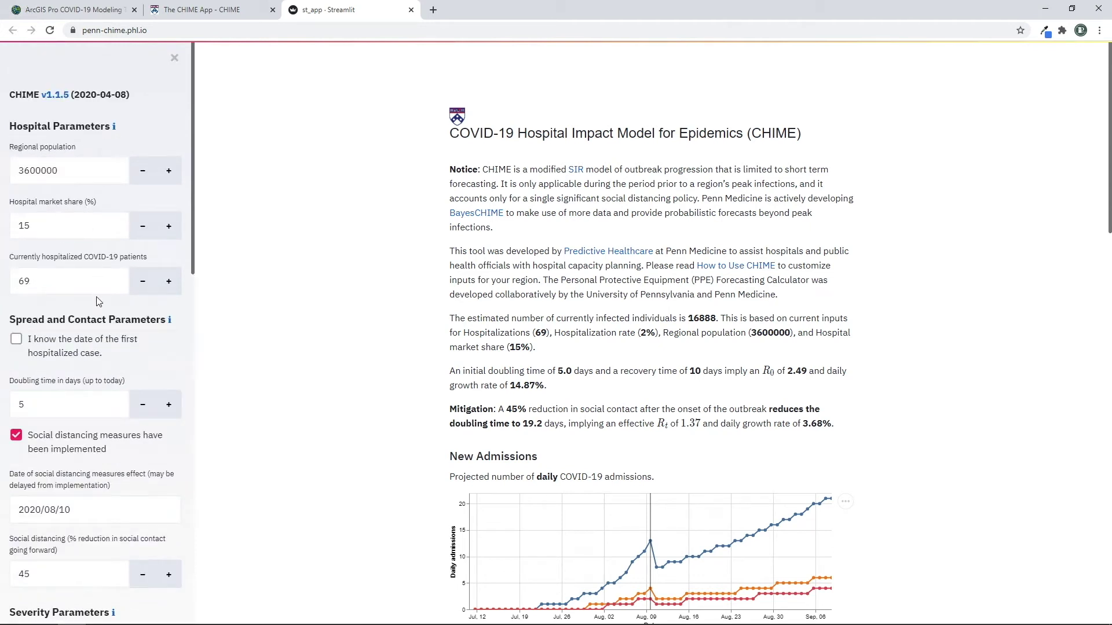
scroll(100, 387, down, 15)
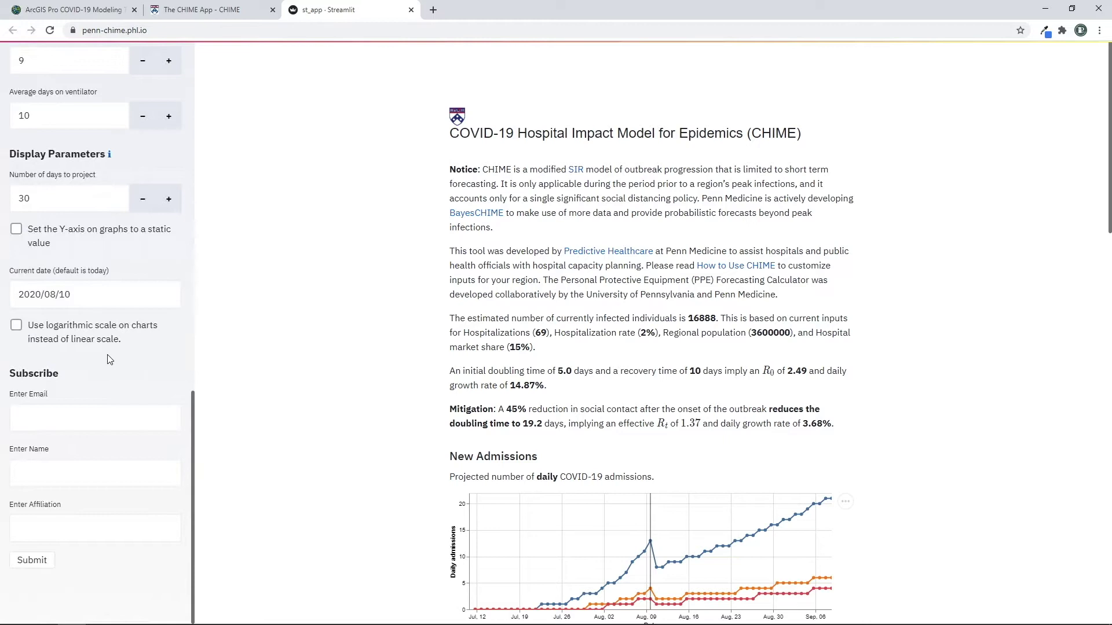
scroll(110, 359, up, 15)
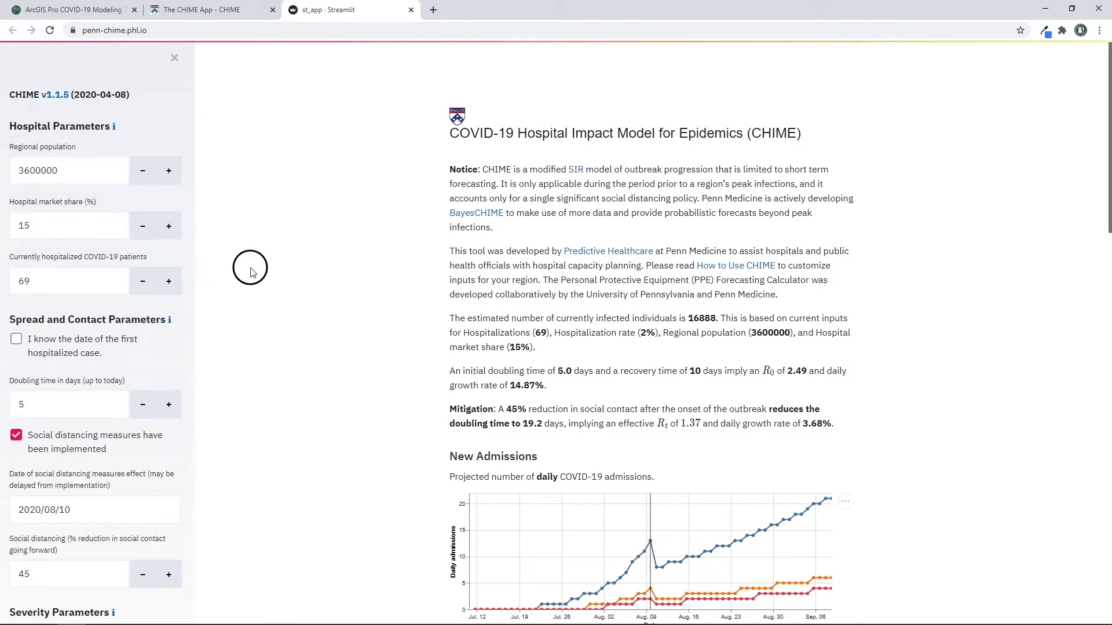
Examine the New Admissions, Admitted Patients (Census), and Susceptible, Infected, and Recovered projection charts
scroll(253, 273, down, 1)
scroll(252, 272, down, 1)
scroll(283, 267, down, 1)
scroll(283, 267, down, 3)
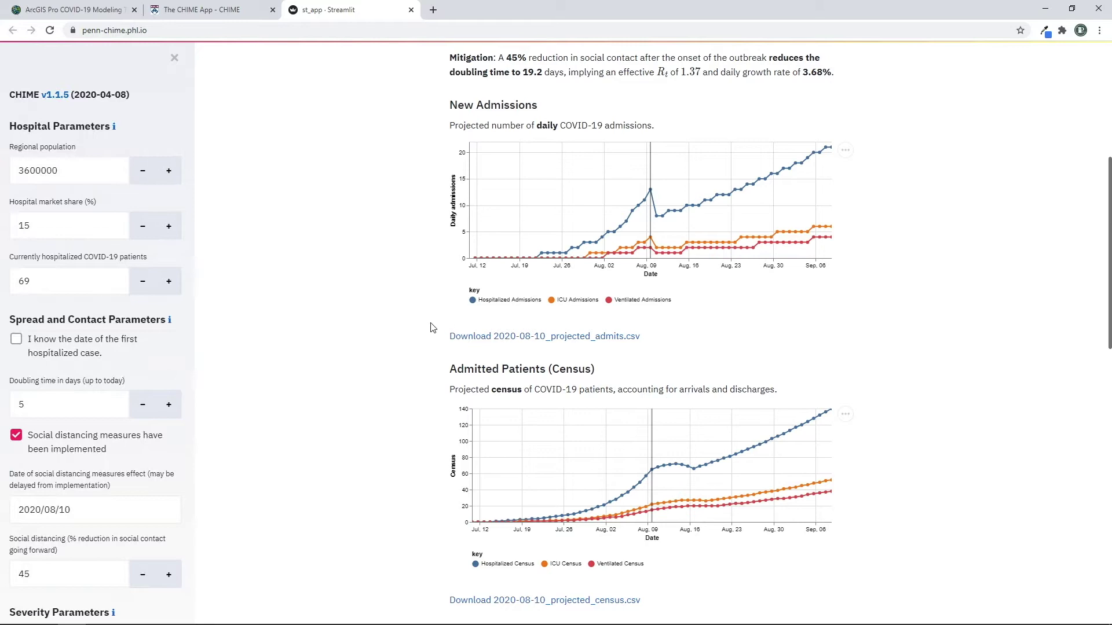
scroll(431, 328, down, 9)
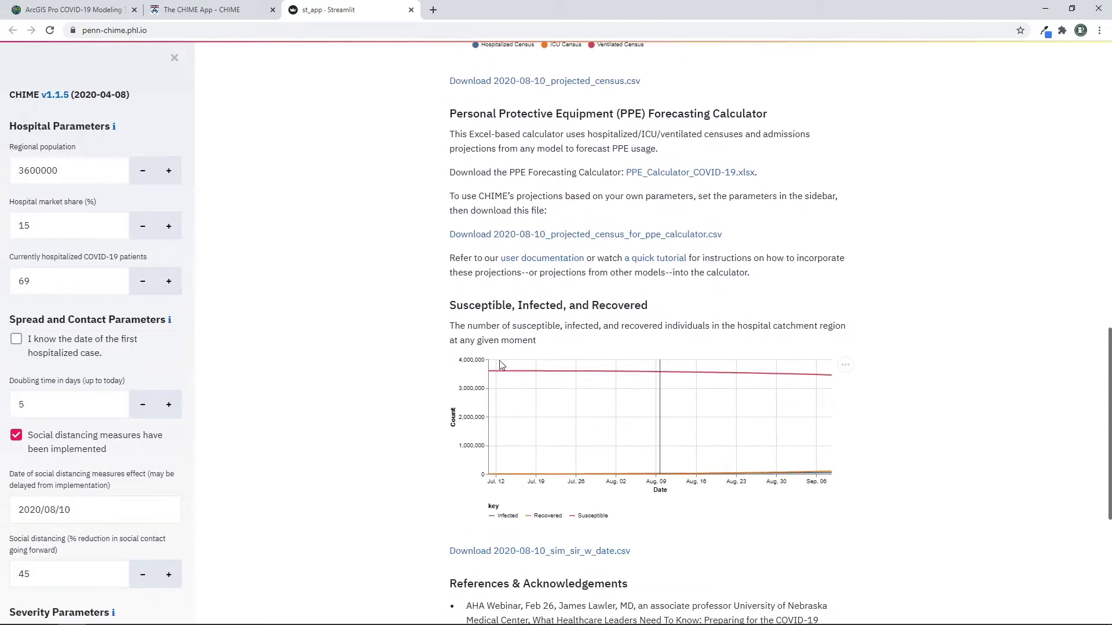
scroll(553, 417, down, 5)
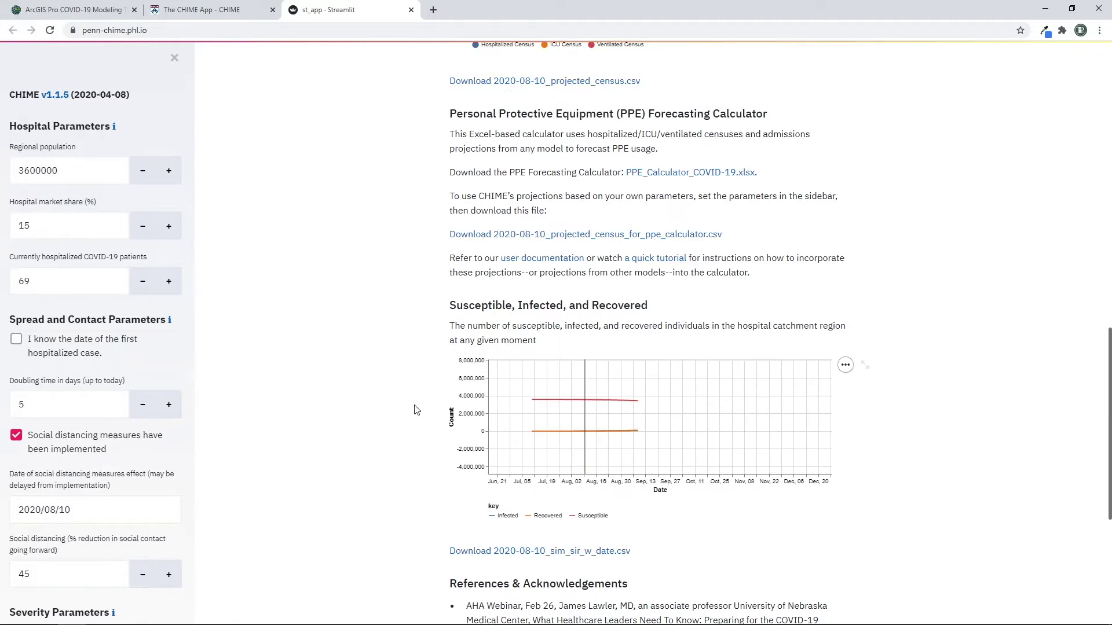
scroll(414, 410, up, 9)
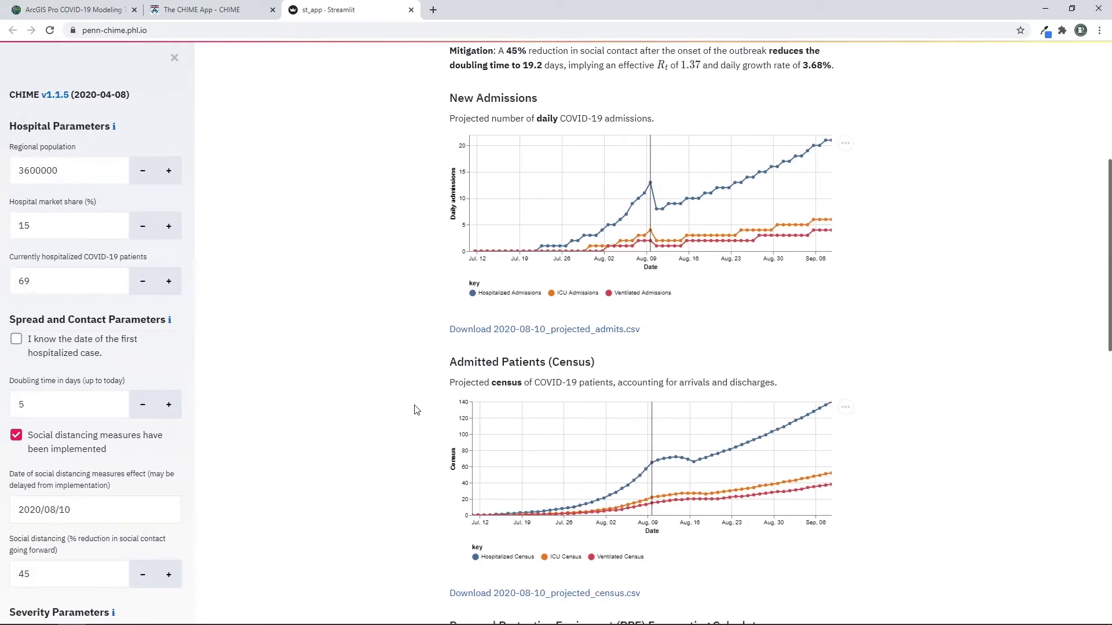
Inspect the hospital parameters for regional population, hospital market share and currently hospitalized COVID-19 patients
click(79, 173)
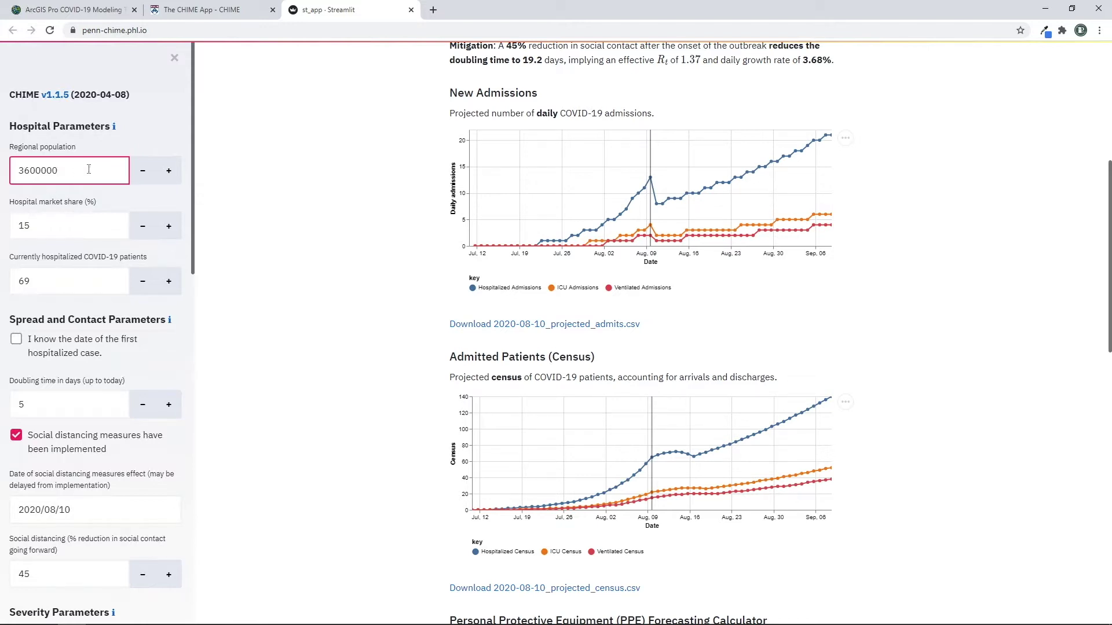
drag(58, 234, 8, 229)
click(66, 250)
double_click(72, 282)
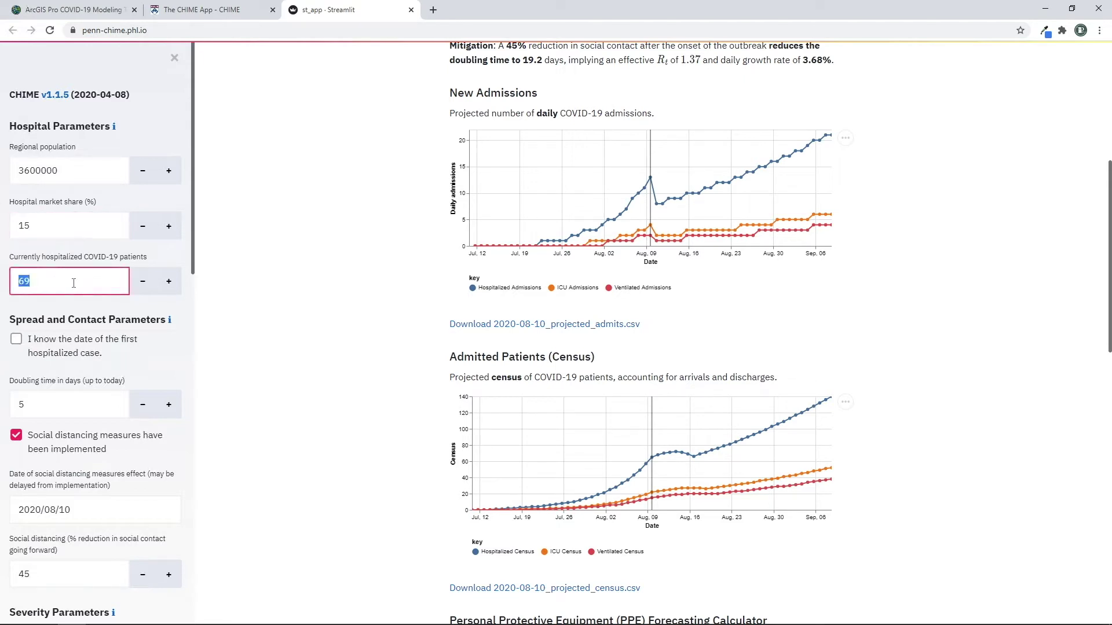
click(96, 281)
scroll(119, 331, down, 2)
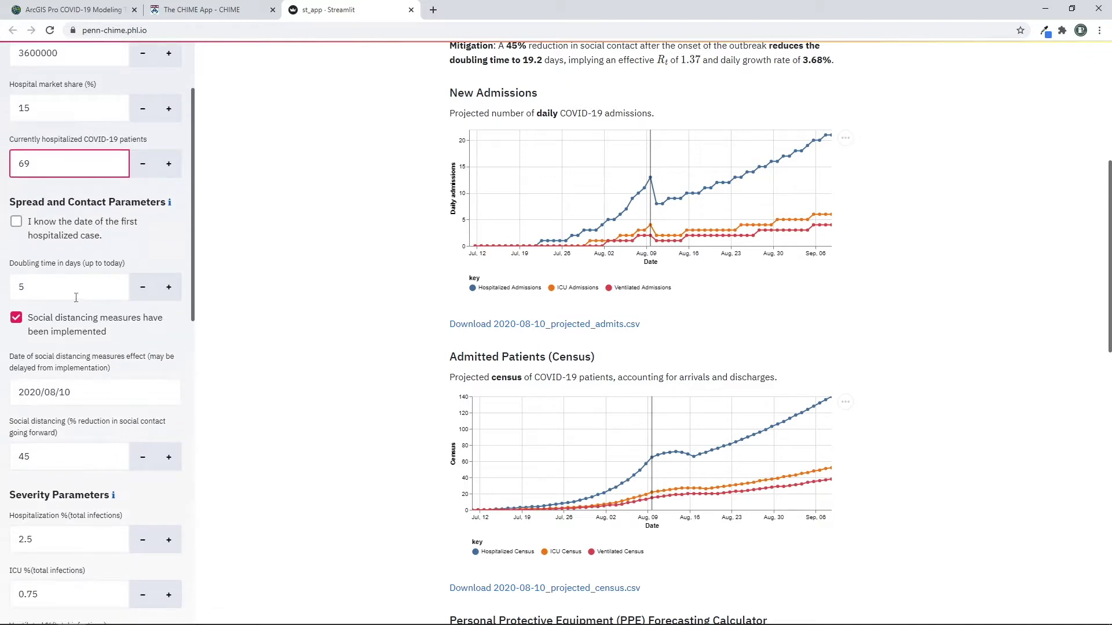
Inspect the spread and contact parameters: doubling time, the social distancing option and the percentage reduction in social contact
scroll(76, 297, down, 1)
click(85, 230)
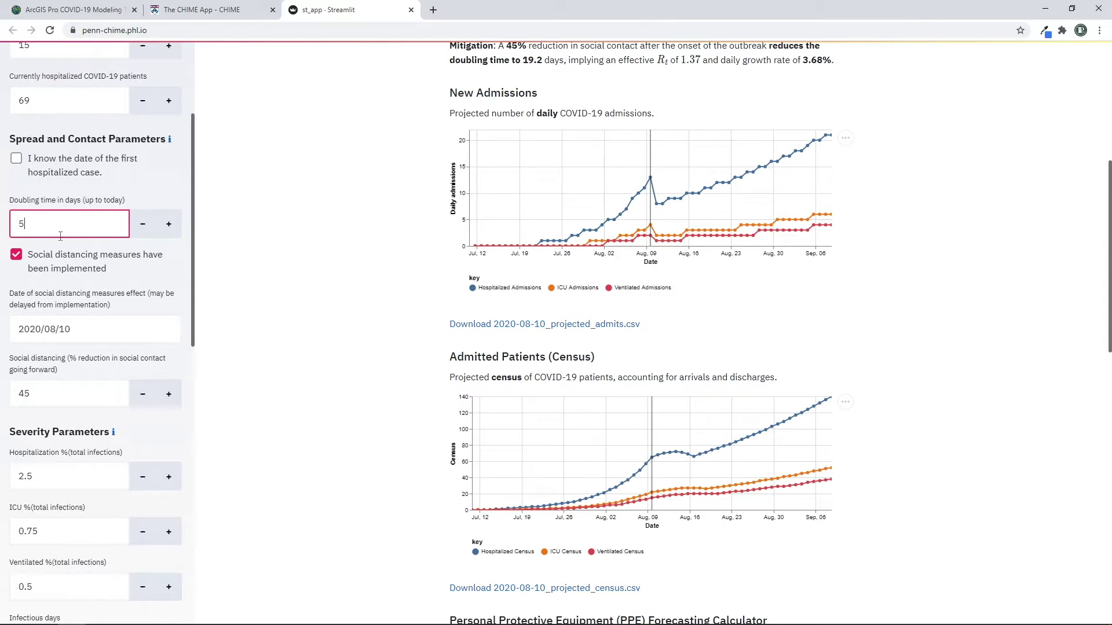
scroll(58, 232, down, 1)
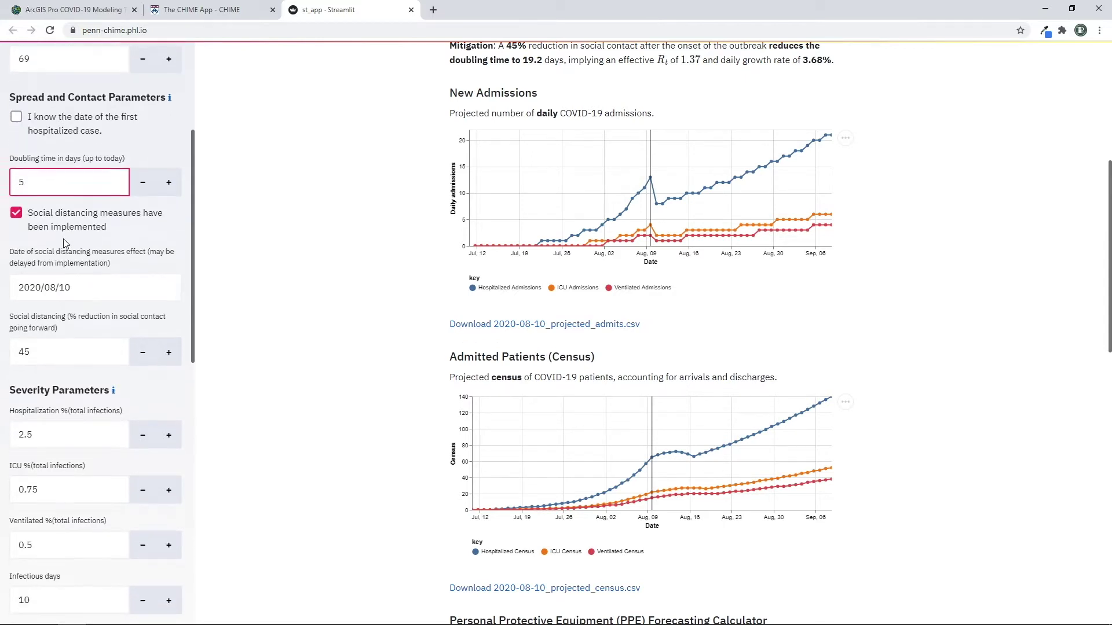
click(18, 211)
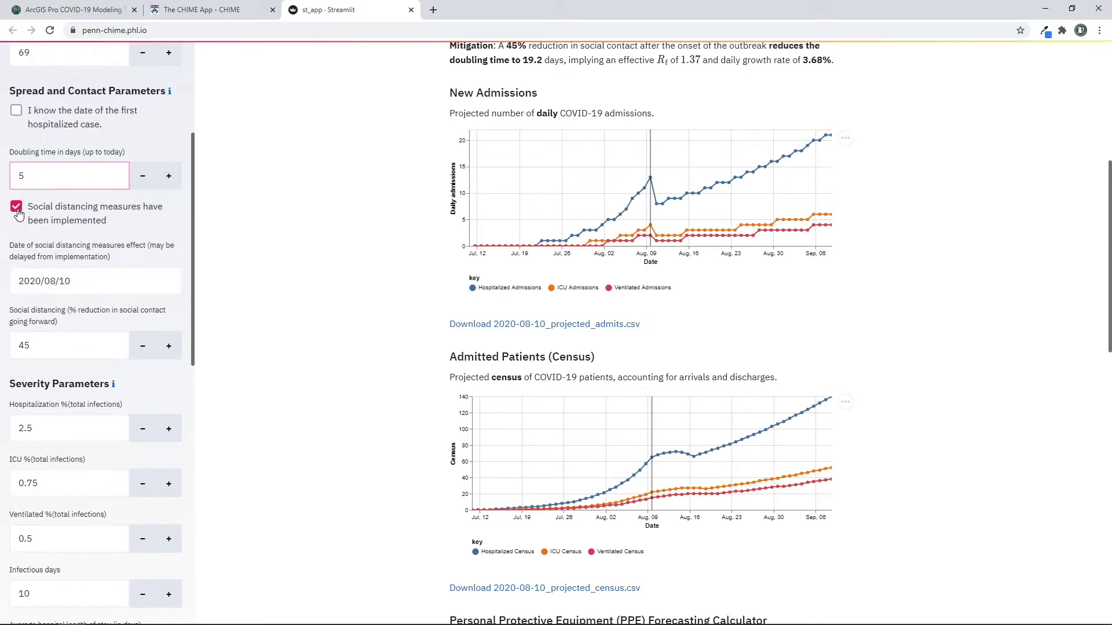
click(17, 209)
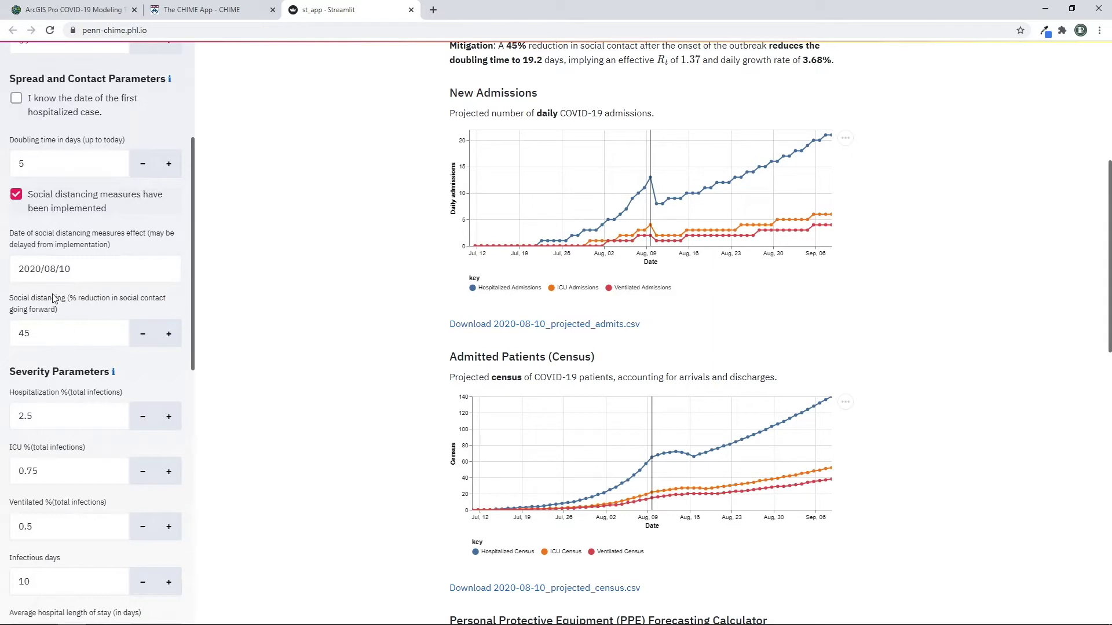
double_click(65, 334)
click(114, 303)
scroll(113, 302, down, 1)
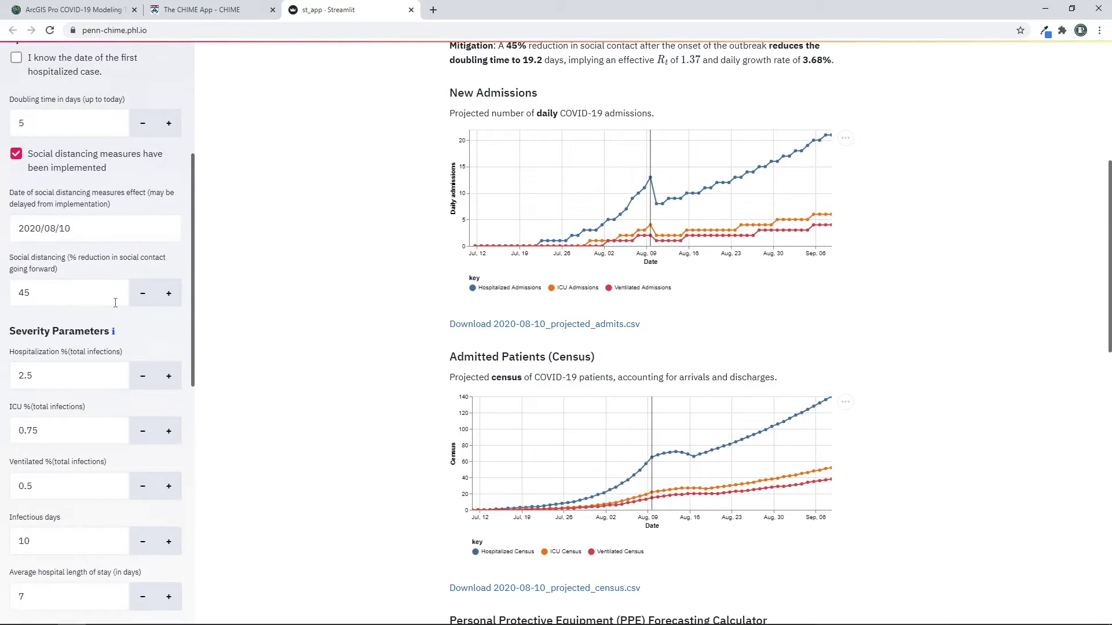
Inspect the severity parameters, from hospitalization percentage to average days on ventilator, and the display parameters beneath them
scroll(115, 303, down, 1)
scroll(154, 302, down, 3)
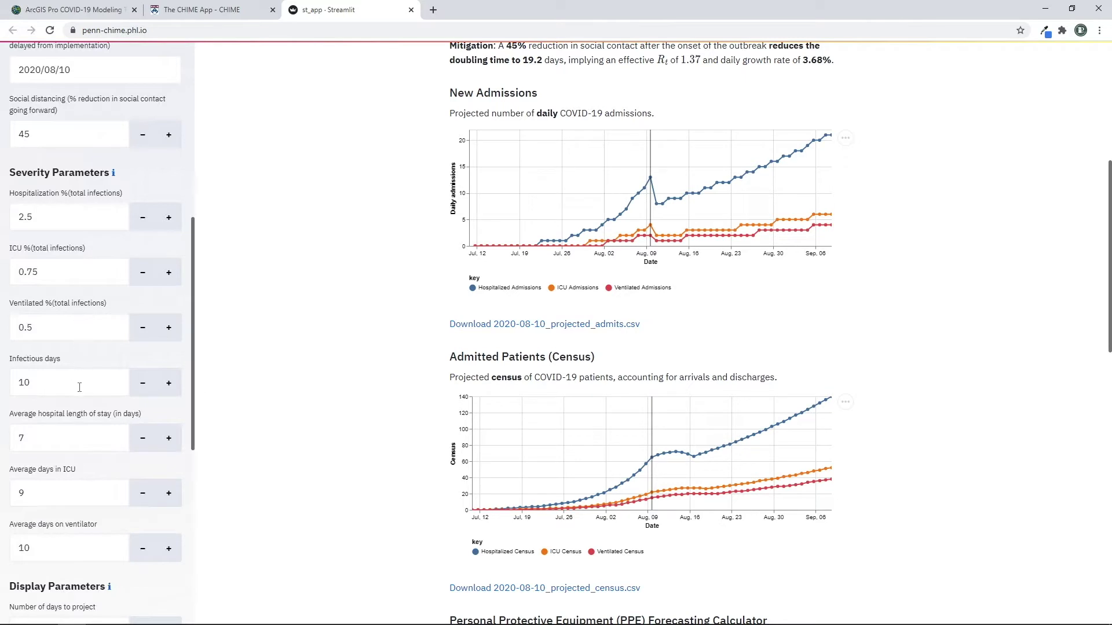
scroll(79, 387, down, 1)
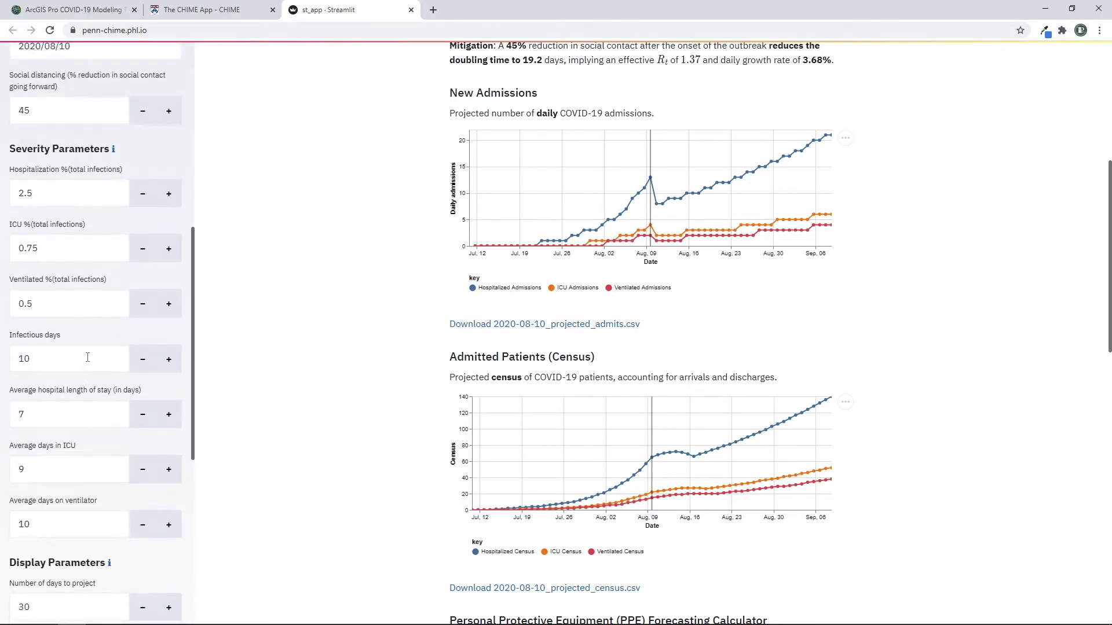
scroll(87, 358, down, 2)
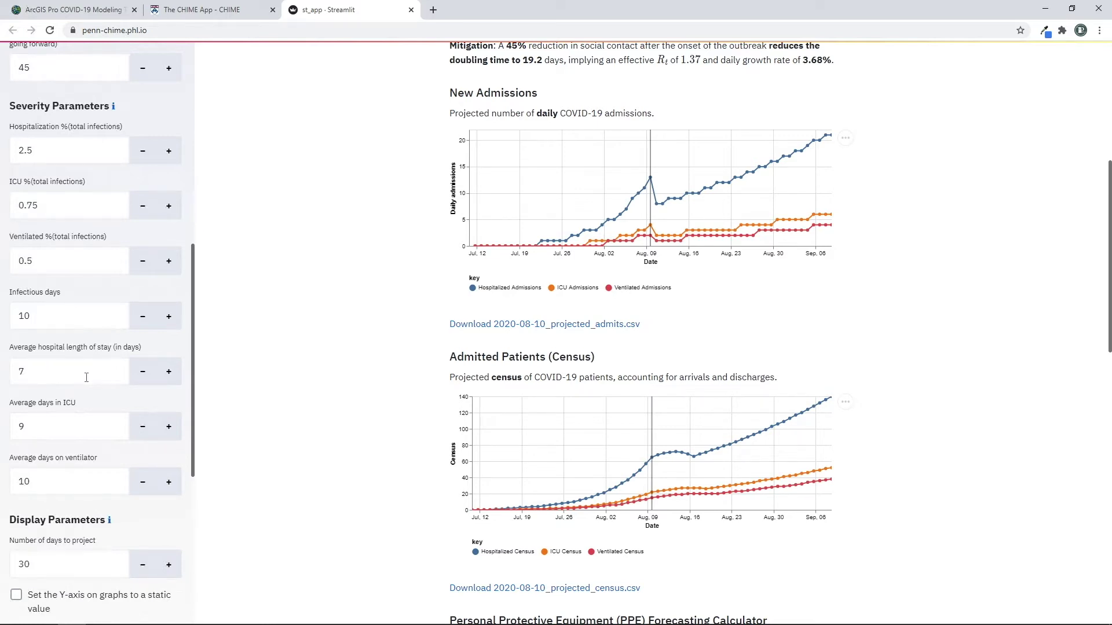
scroll(86, 377, down, 1)
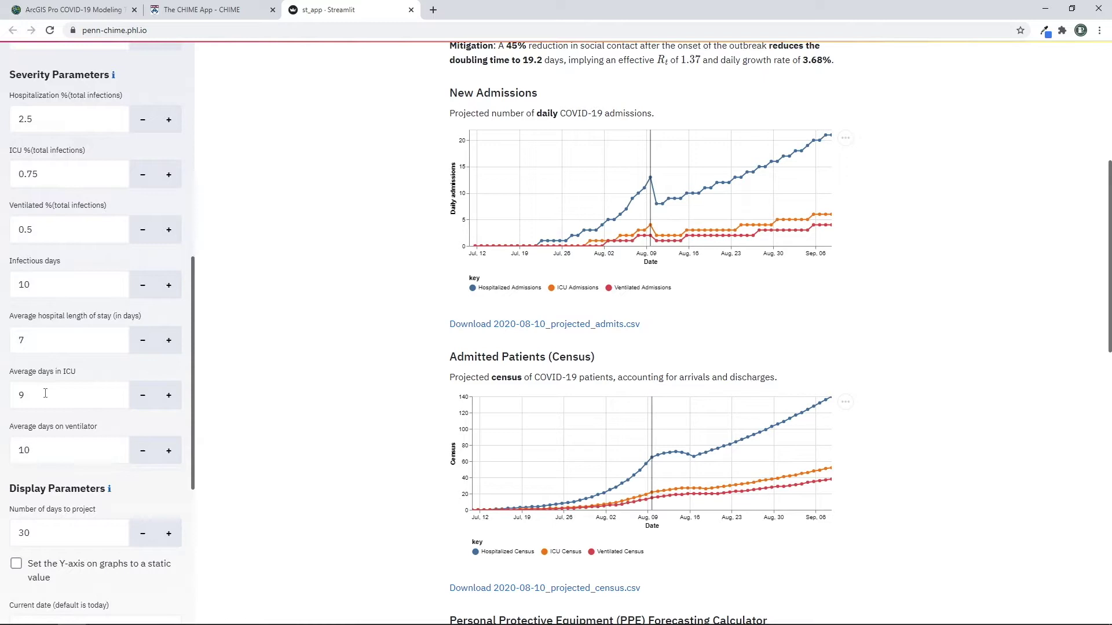
scroll(45, 393, down, 1)
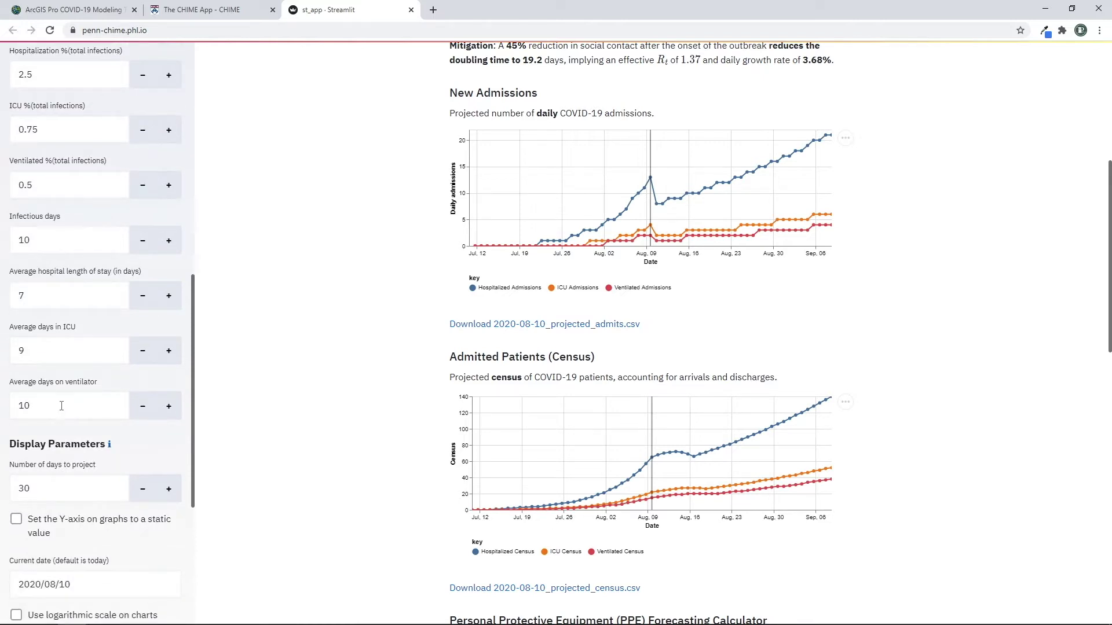
scroll(61, 406, down, 3)
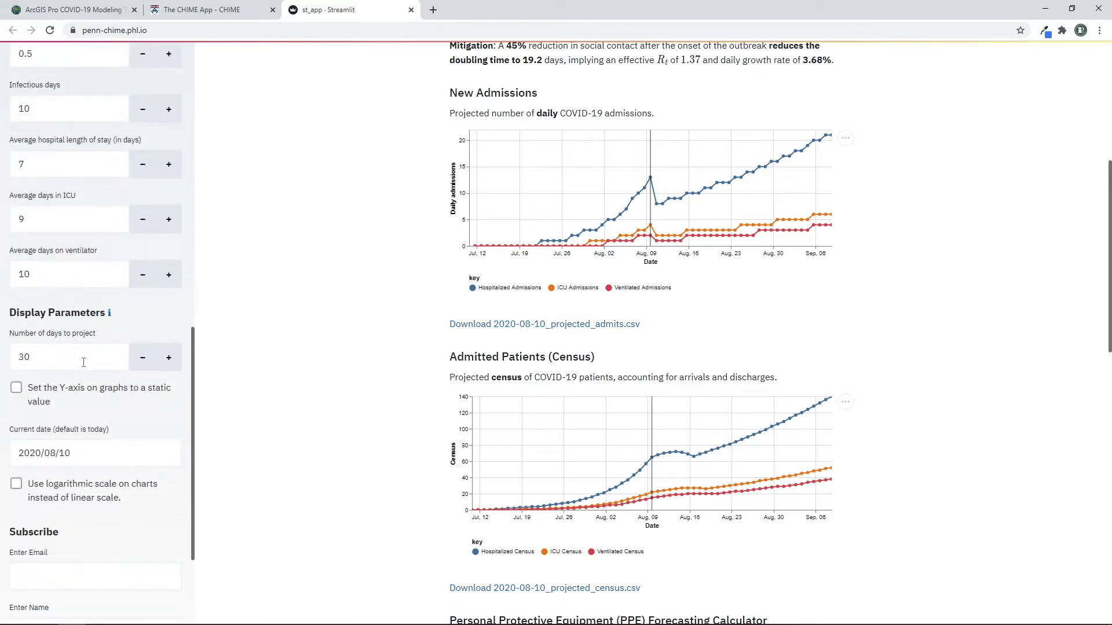
Set the social distancing reduction in social contact to 0 percent and examine the projected New Admissions curve
scroll(84, 362, up, 9)
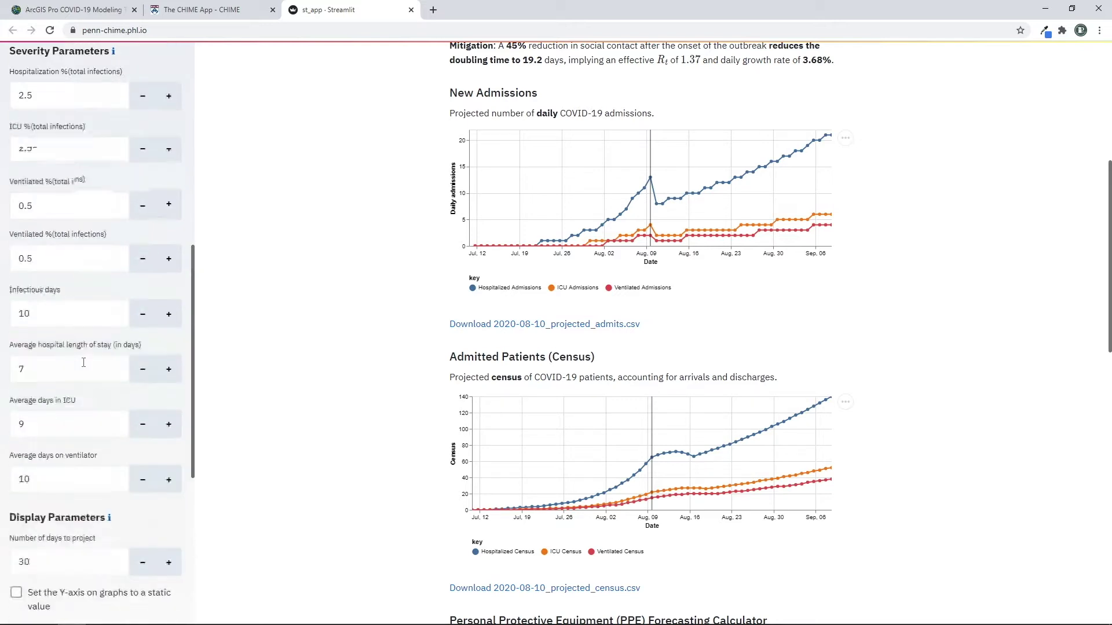
scroll(83, 363, up, 6)
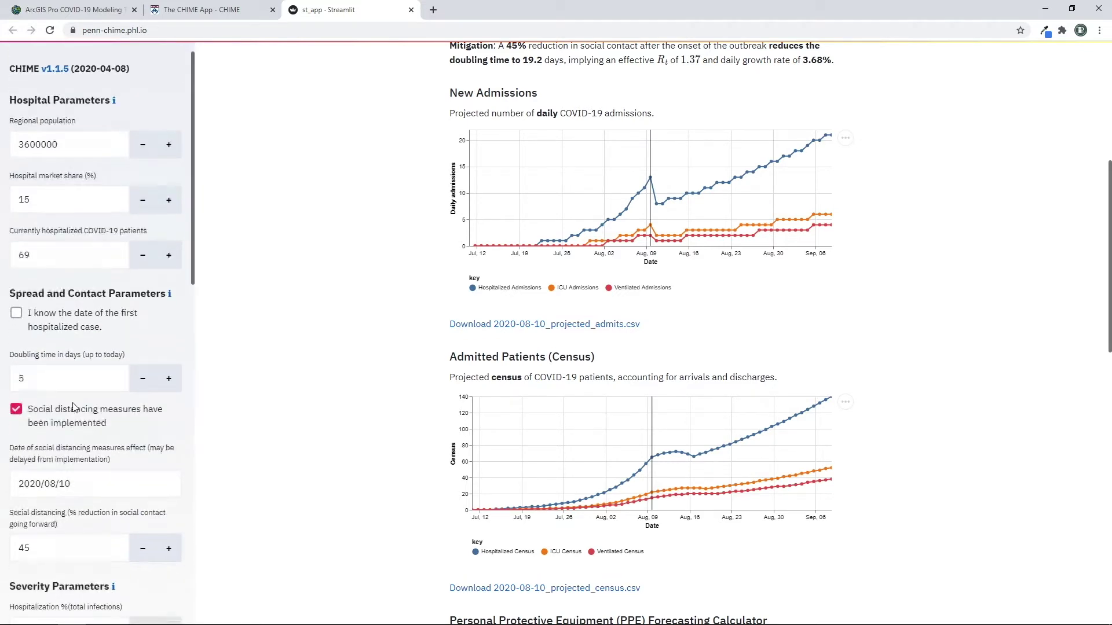
scroll(72, 422, down, 1)
click(86, 493)
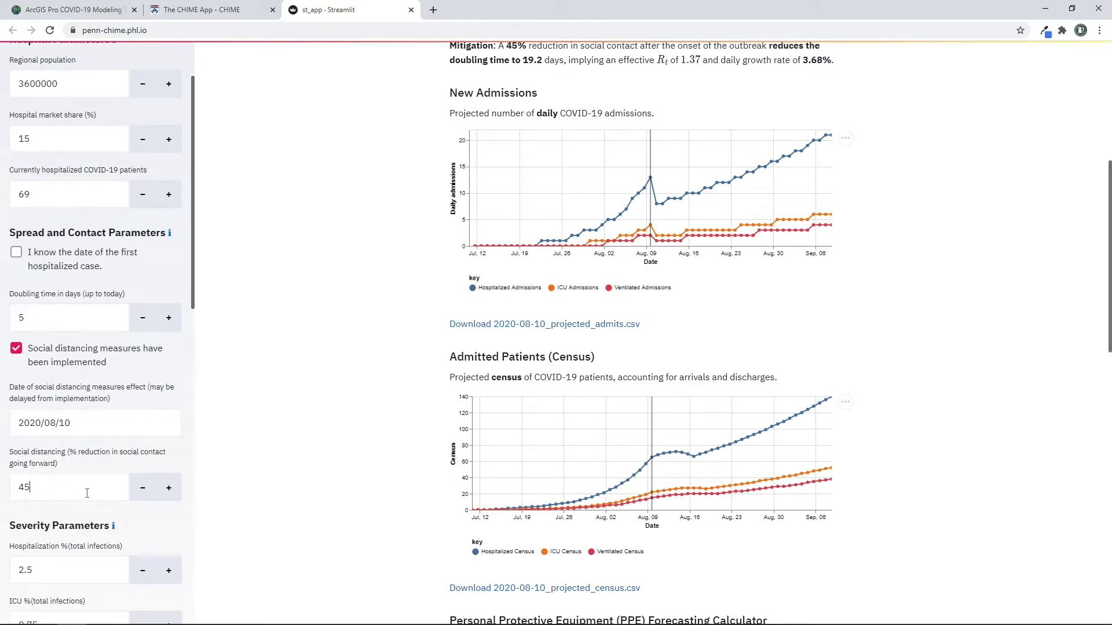
key(BackSpace)
key(BackSpace)
key(Return)
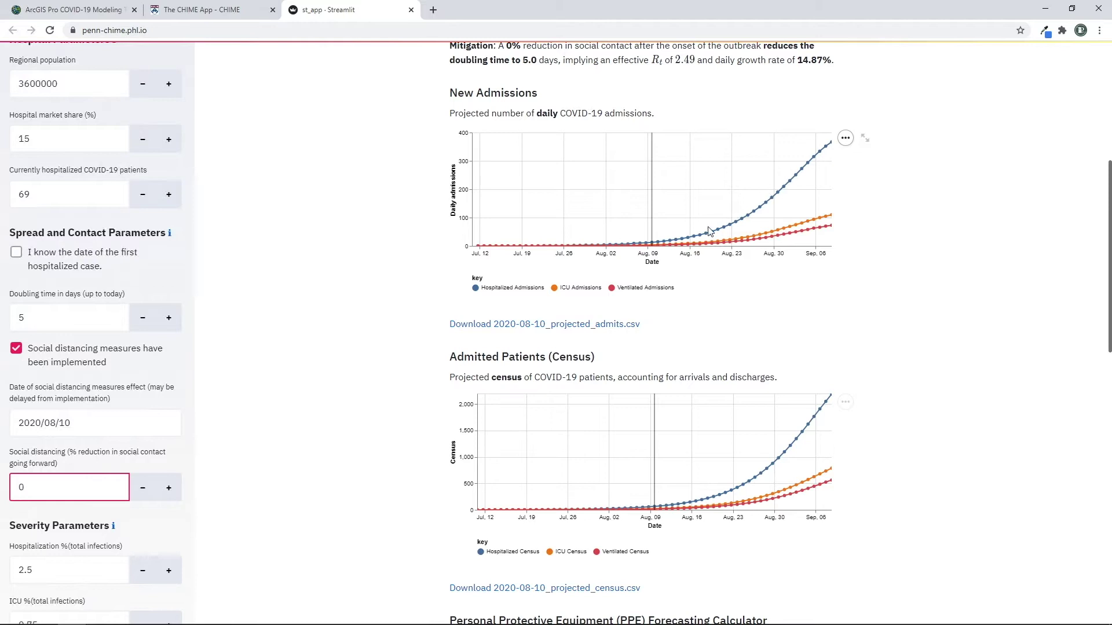
click(818, 157)
mouse_move(814, 160)
Set the social distancing reduction in social contact to 75 percent and review the updated projections
click(107, 489)
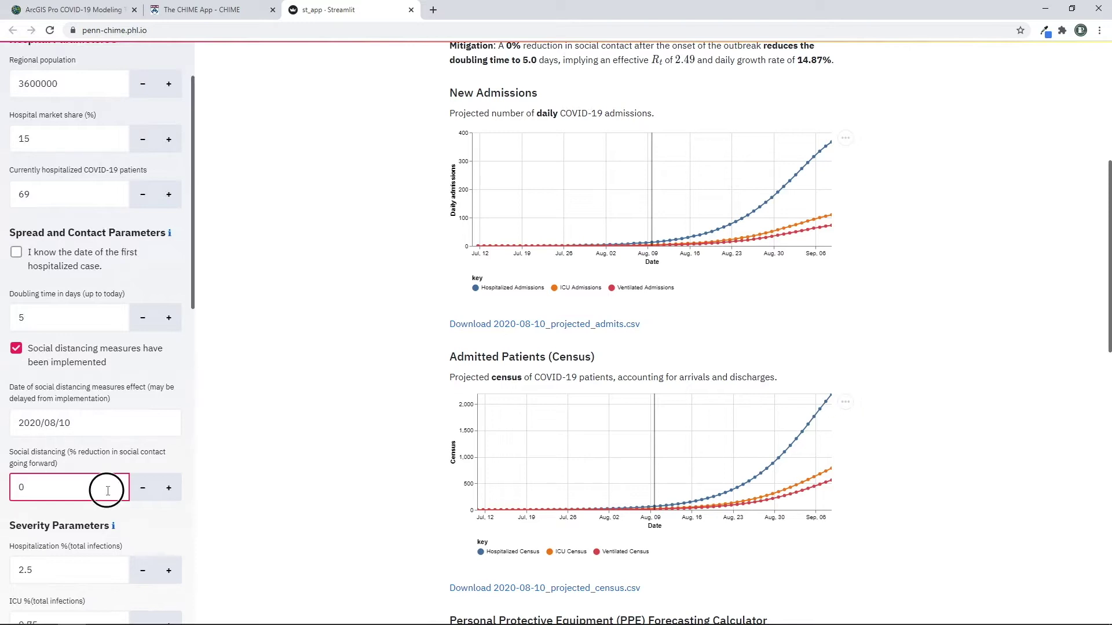
key(BackSpace)
text(75)
key(Return)
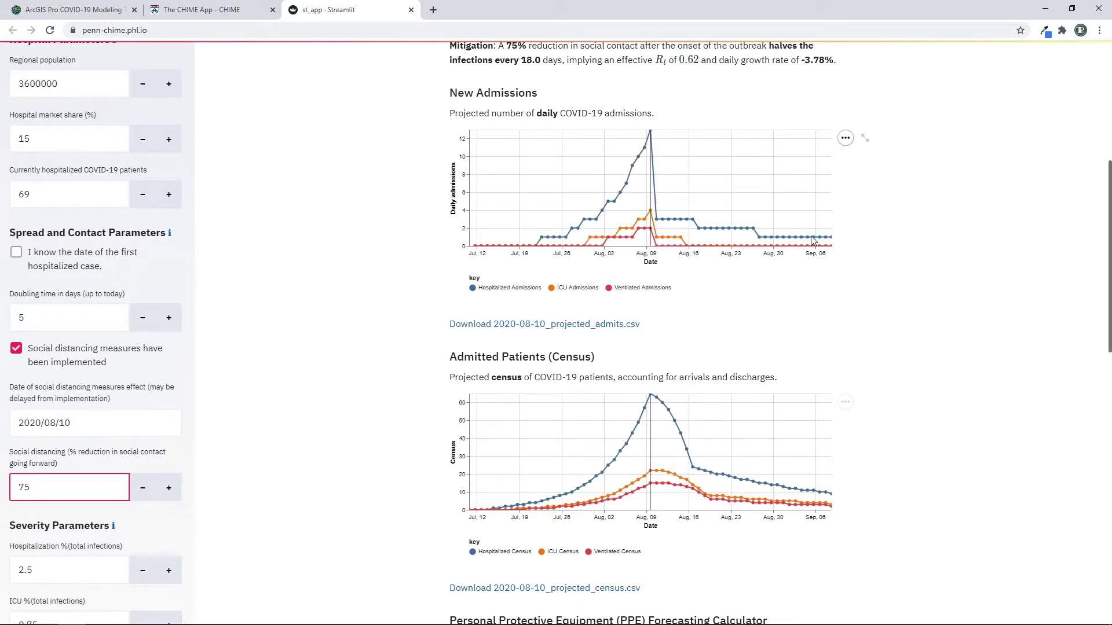
mouse_move(815, 241)
click(356, 430)
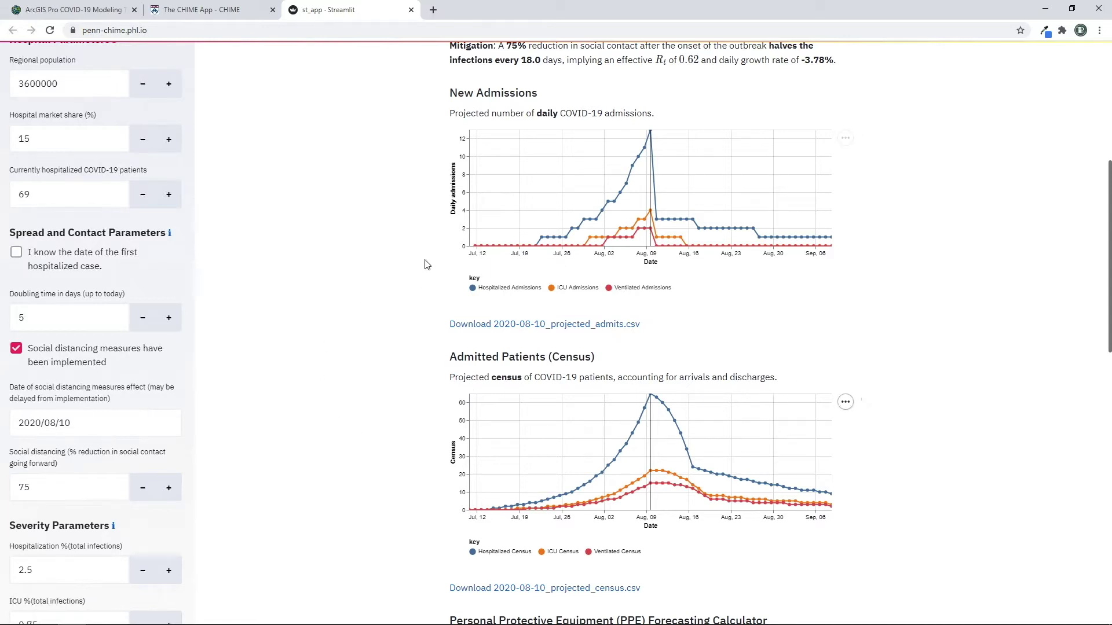
scroll(377, 331, down, 5)
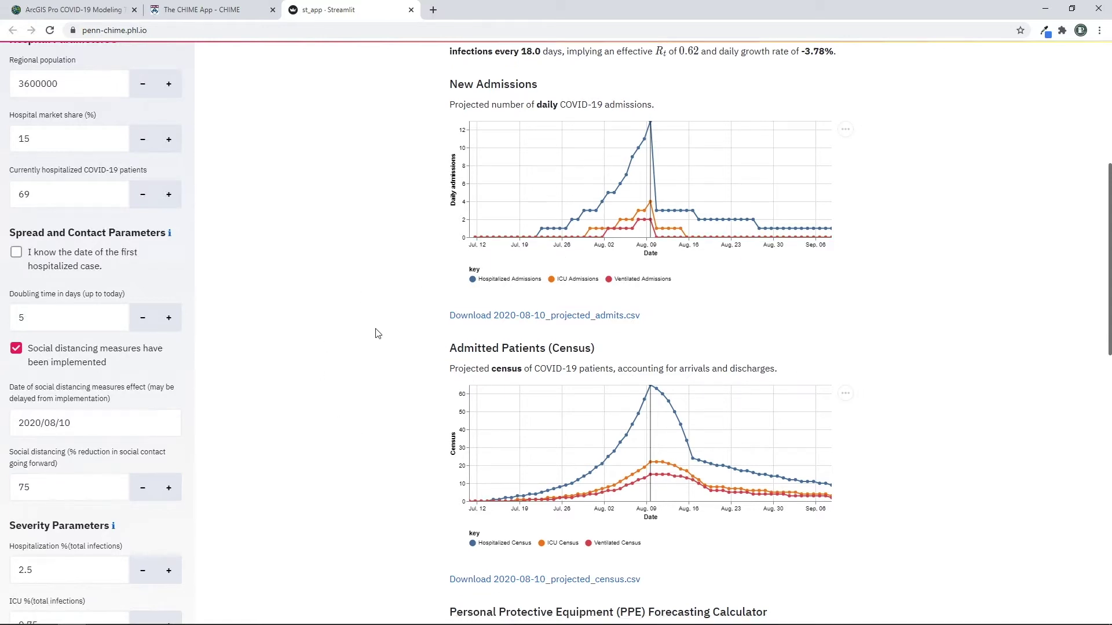
scroll(377, 333, down, 9)
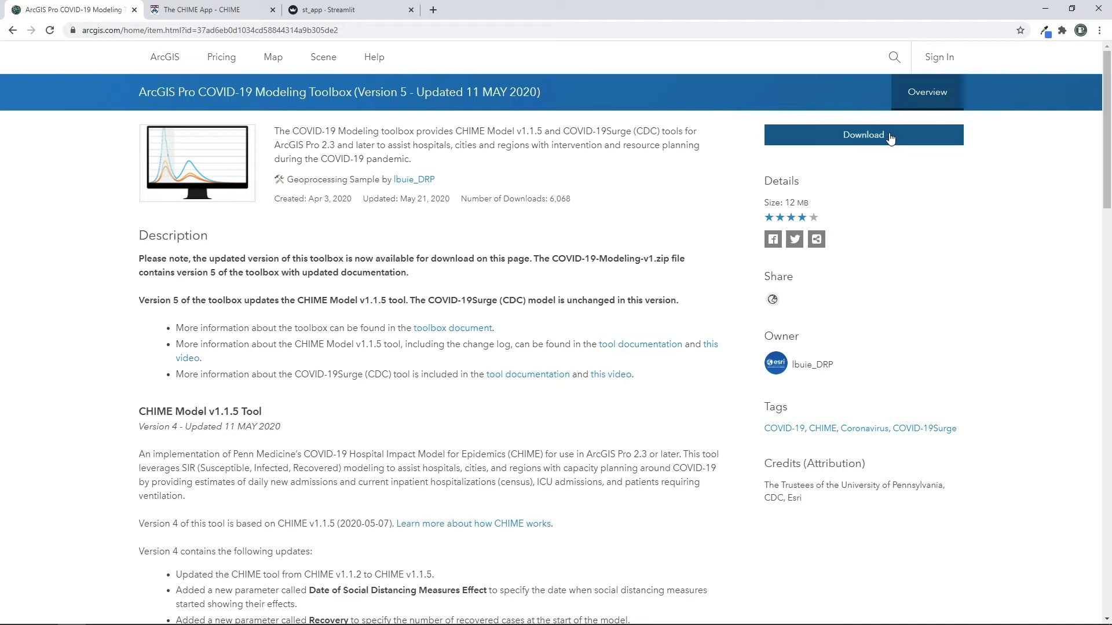
Download the COVID-19 Modeling Toolbox from its ArcGIS page and locate the COVID-19-Modeling-v5 folder in D:\Corona using File Explorer
click(865, 136)
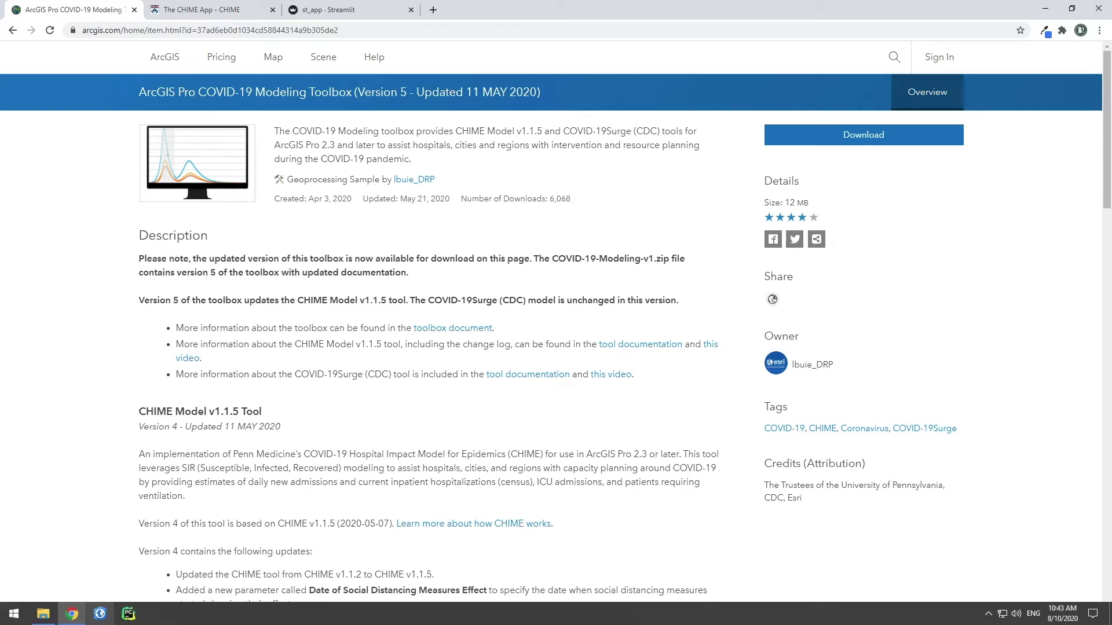
click(100, 613)
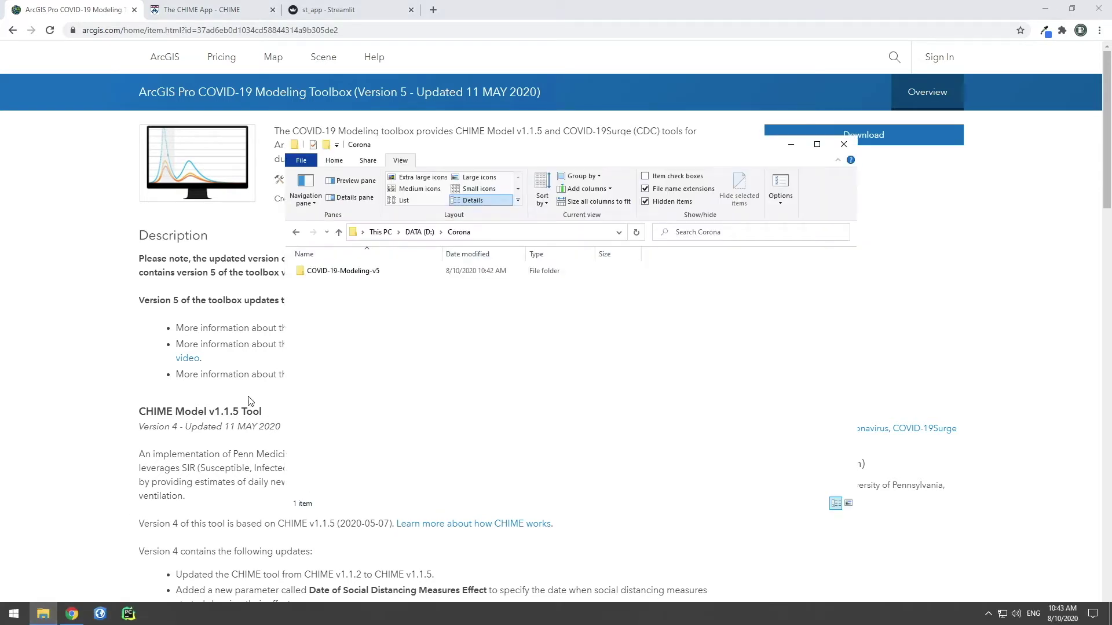
click(371, 279)
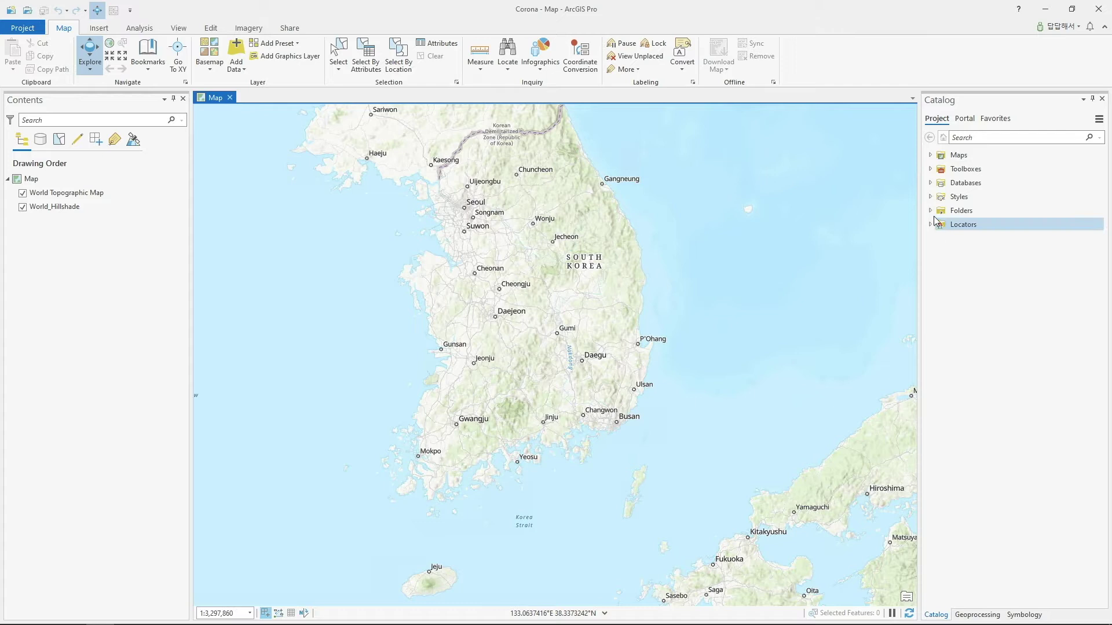
Add a folder connection to the Corona folder on the DATA (D:) drive to the ArcGIS Pro project
right_click(957, 212)
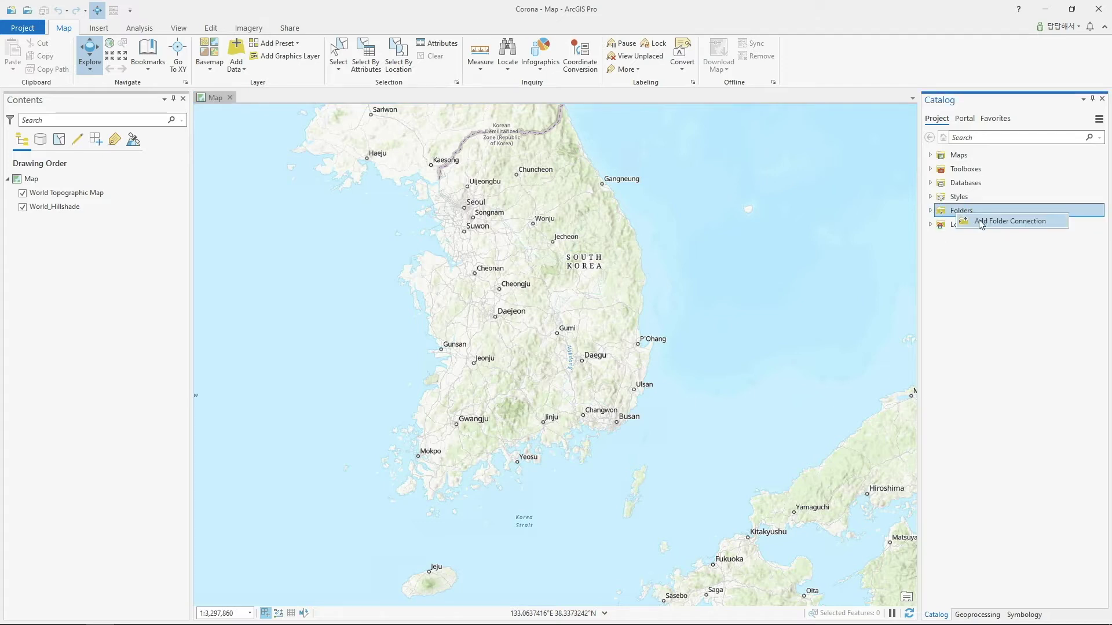
click(981, 222)
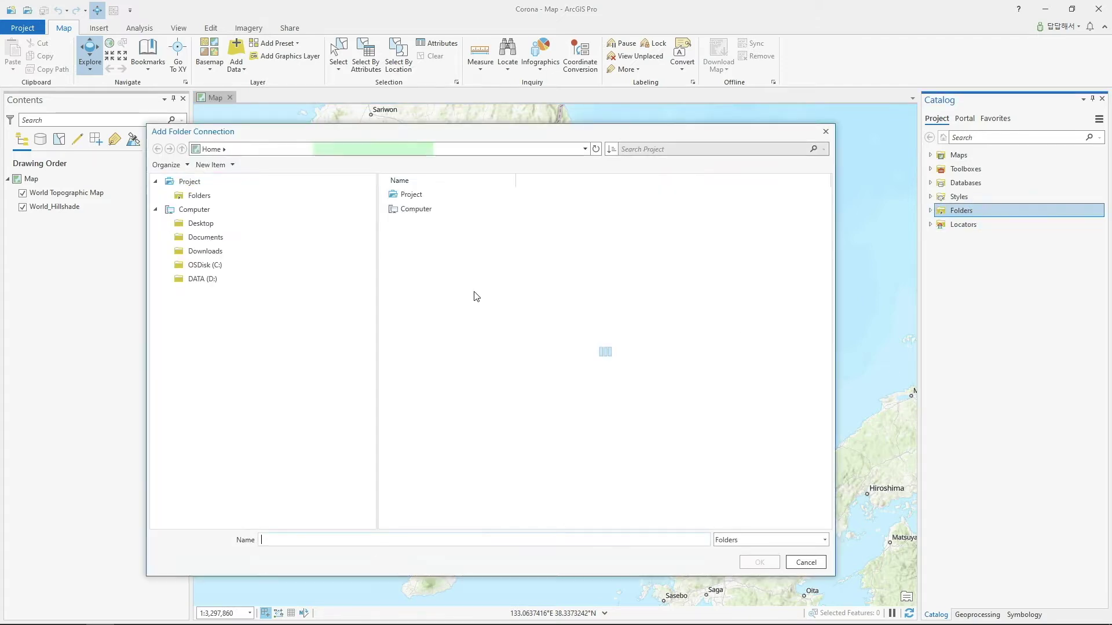
click(234, 279)
click(573, 236)
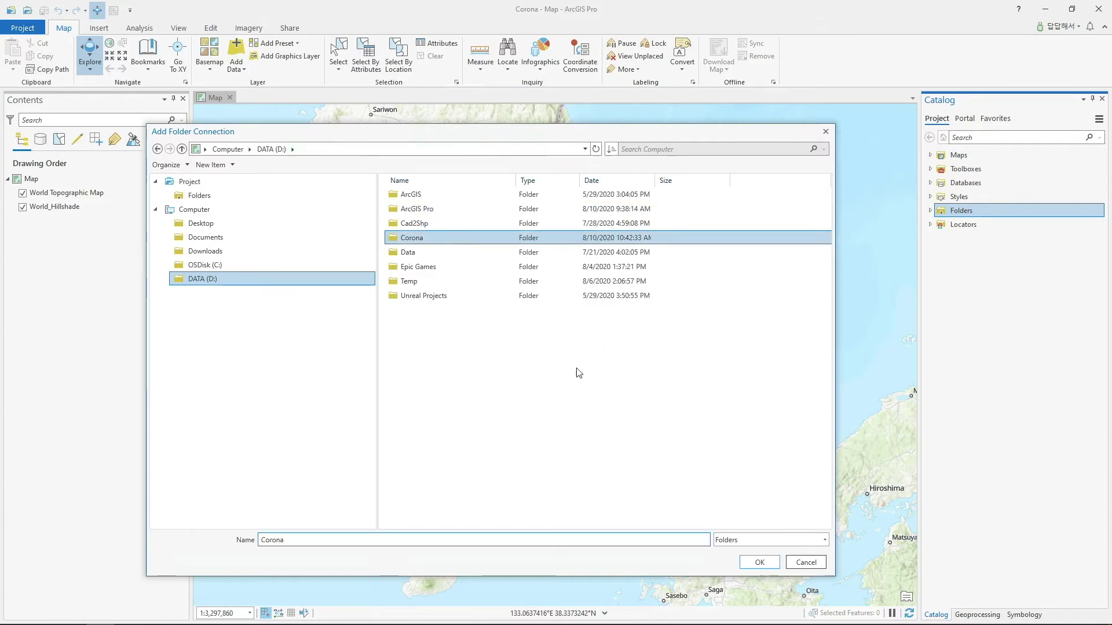
click(754, 563)
Expand the connected Corona folder's COVID-19-Modeling-v5 contents, including Toolbox, Documentation and the ExampleWorkflows.gdb geodatabase
click(930, 210)
click(939, 238)
click(949, 253)
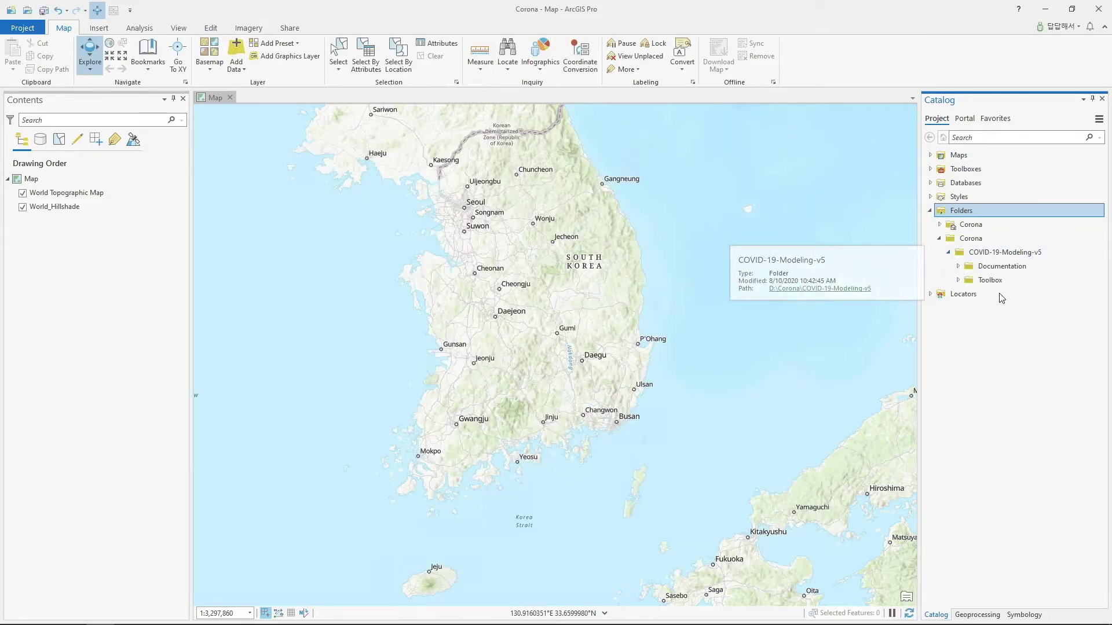
click(958, 280)
click(958, 266)
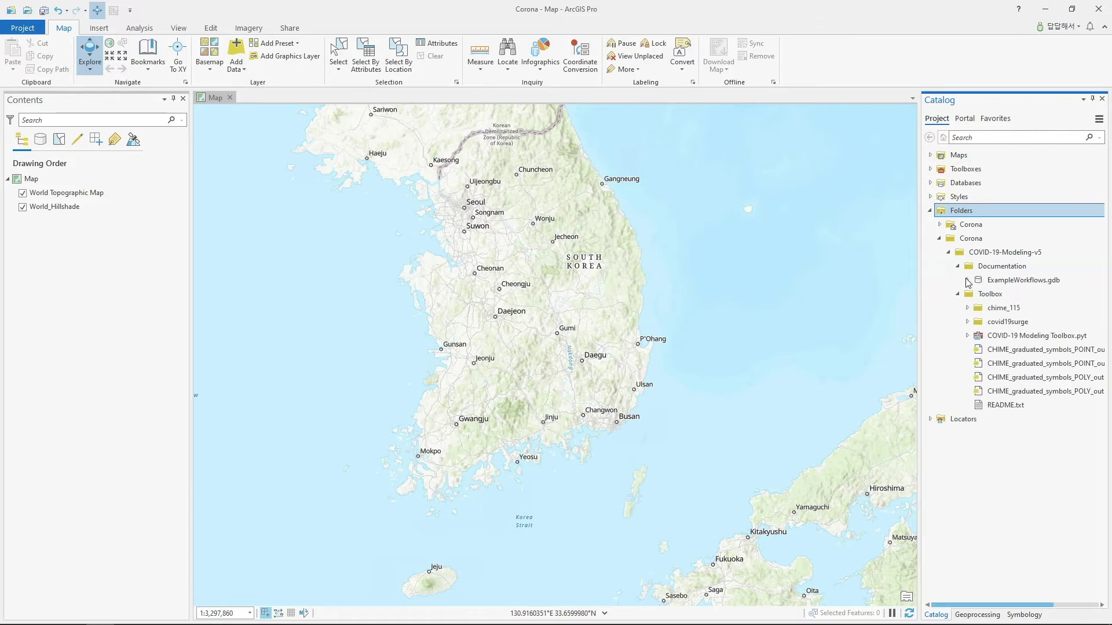
click(967, 281)
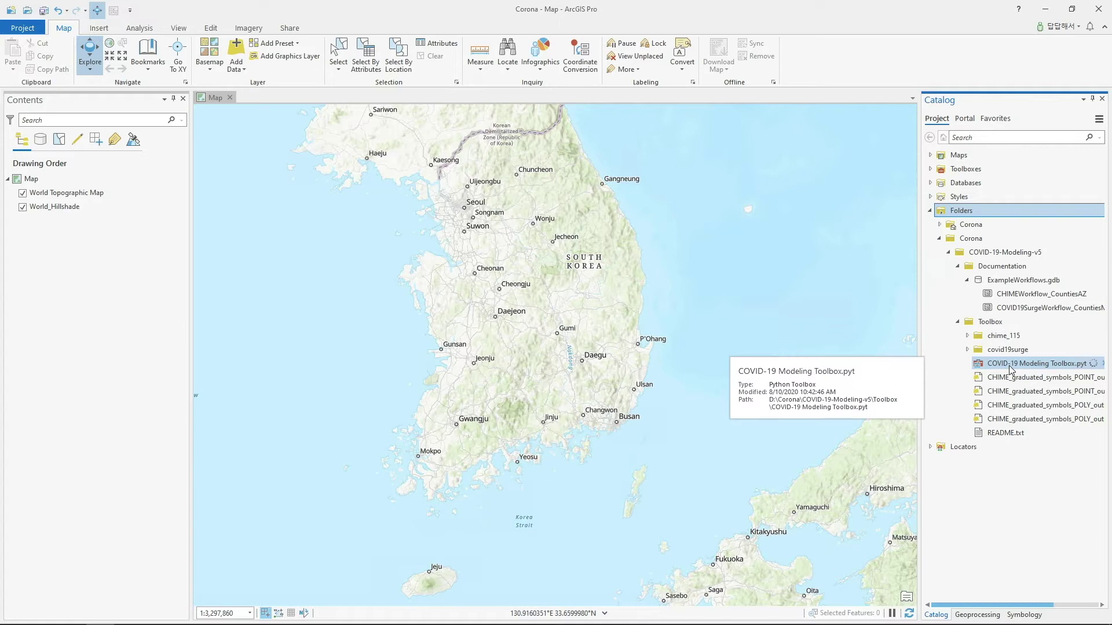
double_click(954, 171)
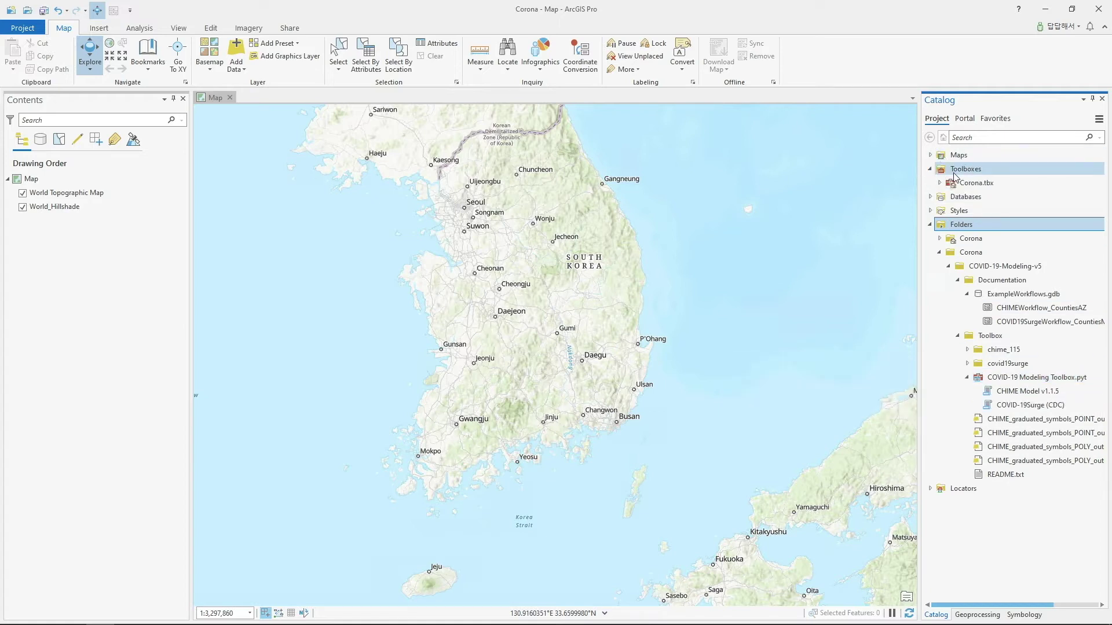
right_click(955, 174)
click(973, 182)
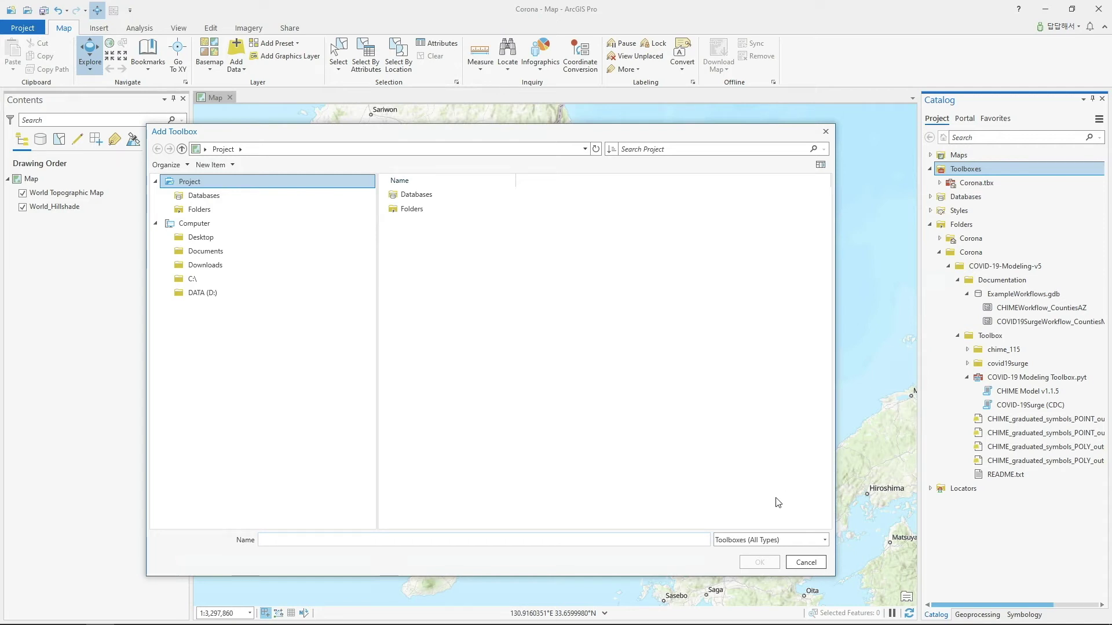
click(805, 562)
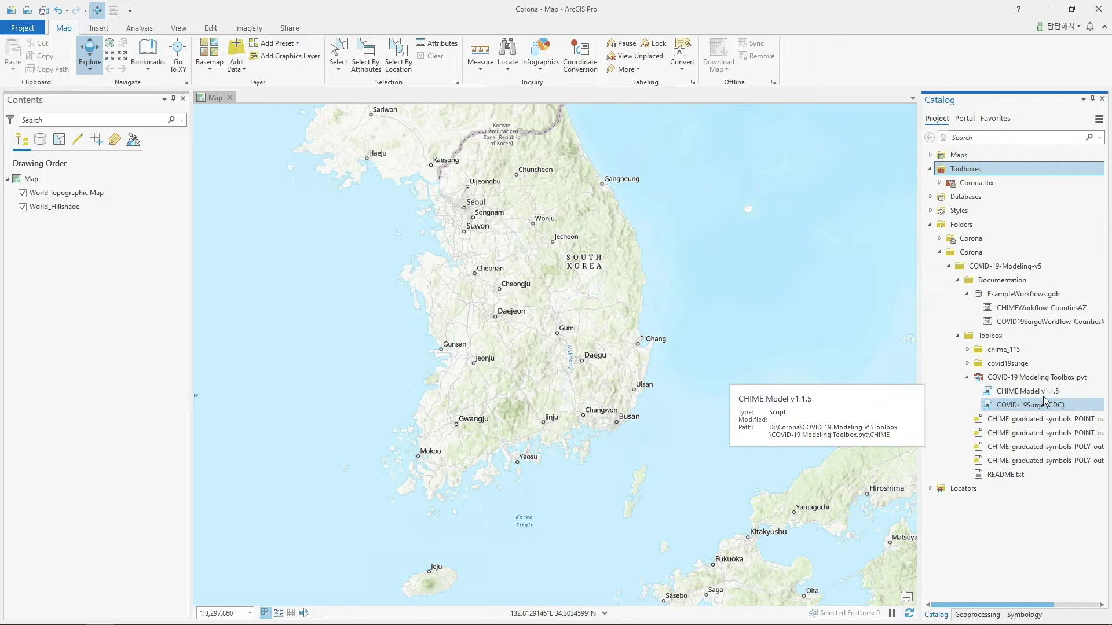
Look at the COVID-19Surge (CDC) and CHIME Model v1.1.5 scripts inside COVID-19 Modeling Toolbox.pyt
click(1057, 407)
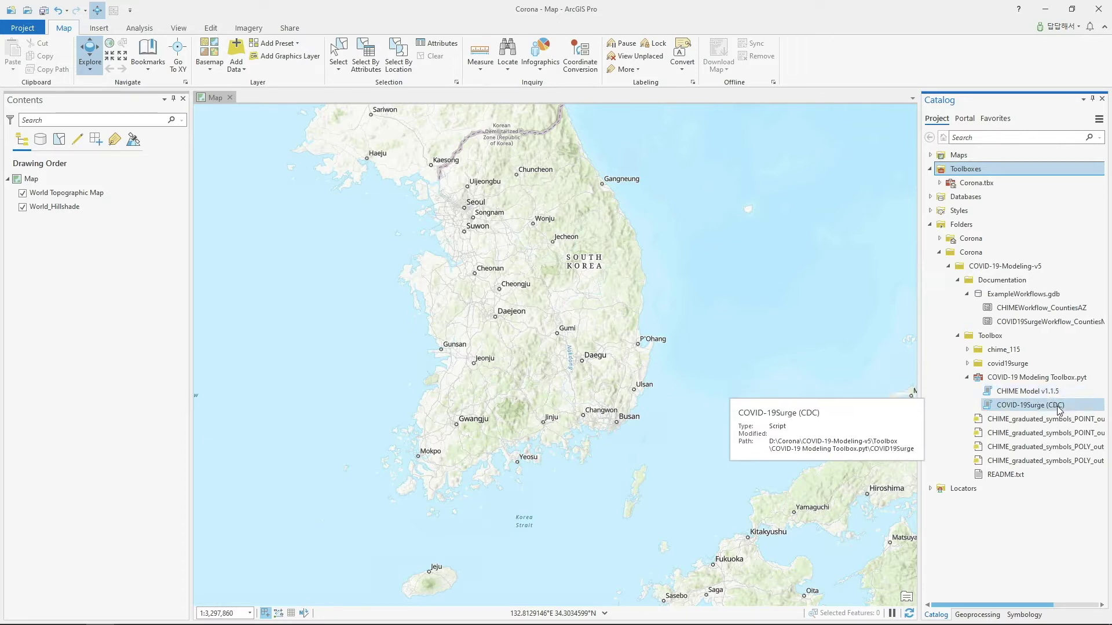
click(1048, 391)
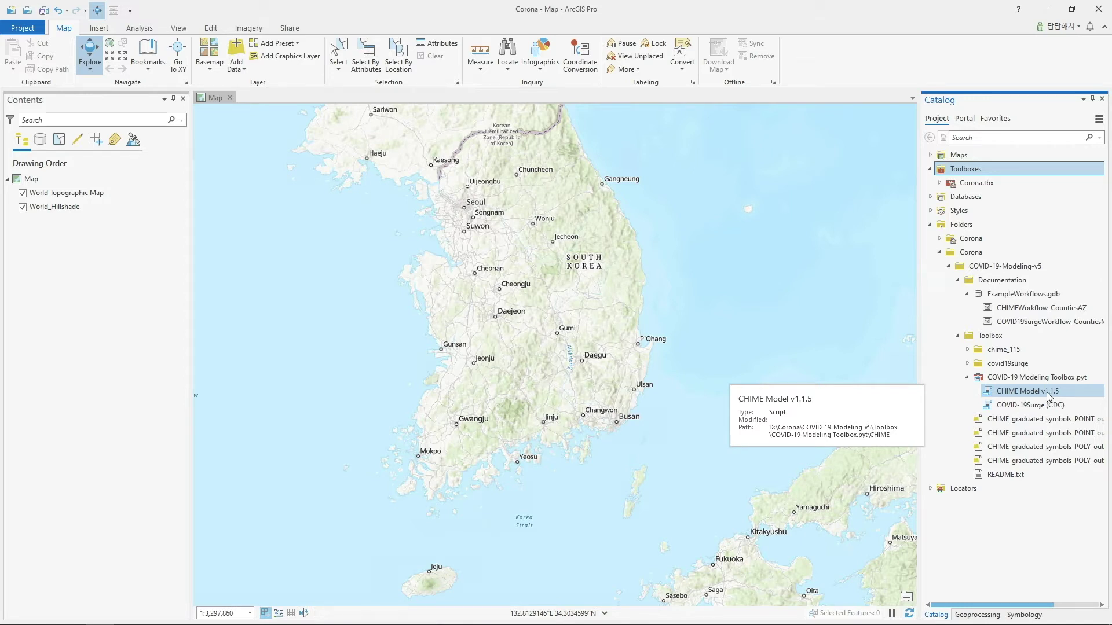
click(1022, 404)
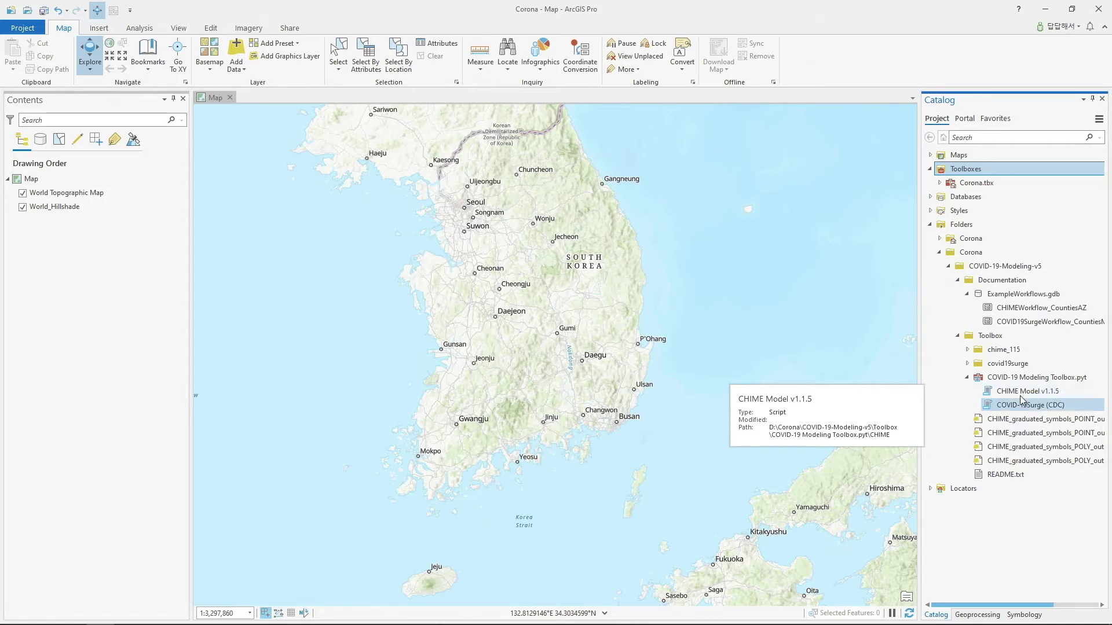
click(1020, 393)
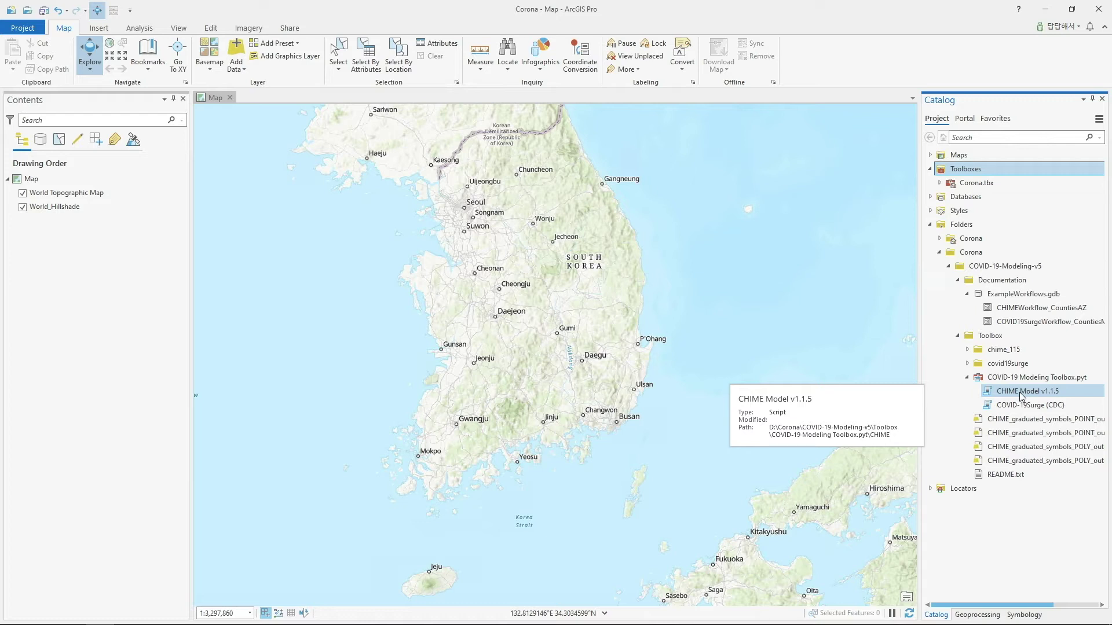
Open the CHIME Model v1.1.5 tool's Python source for editing and read through its functions and parameter definitions
right_click(1019, 394)
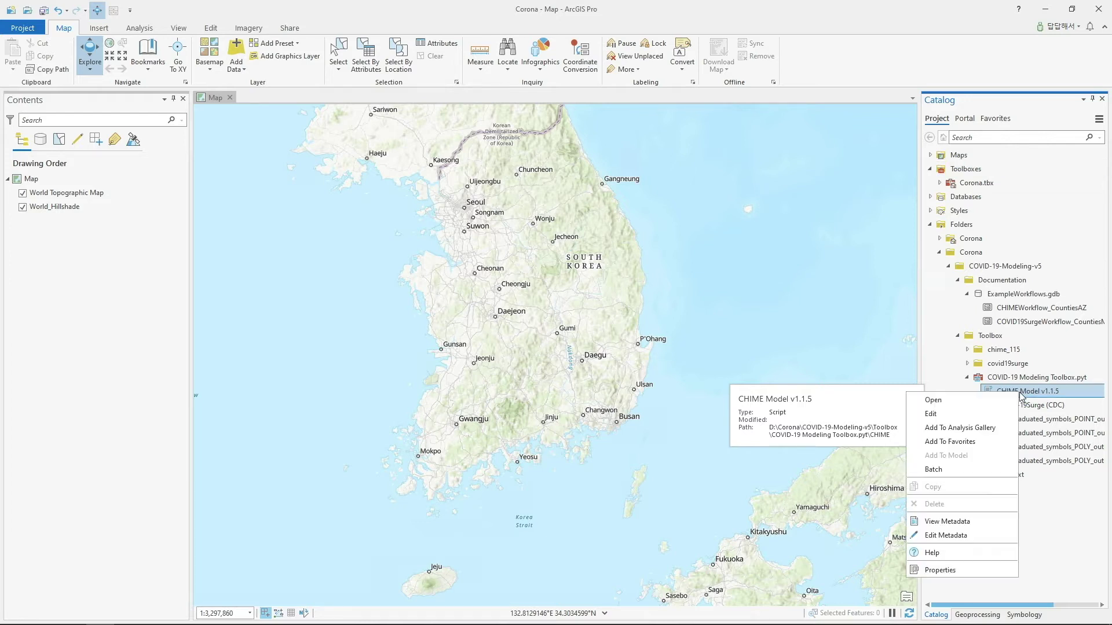
click(932, 414)
click(290, 174)
scroll(290, 174, down, 20)
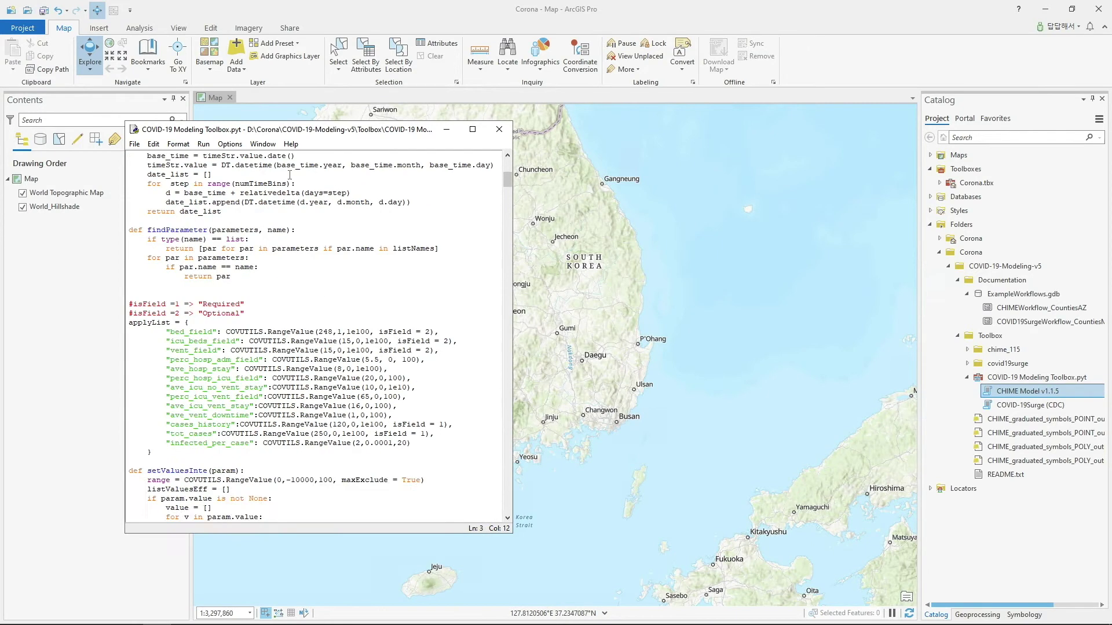
scroll(290, 174, down, 20)
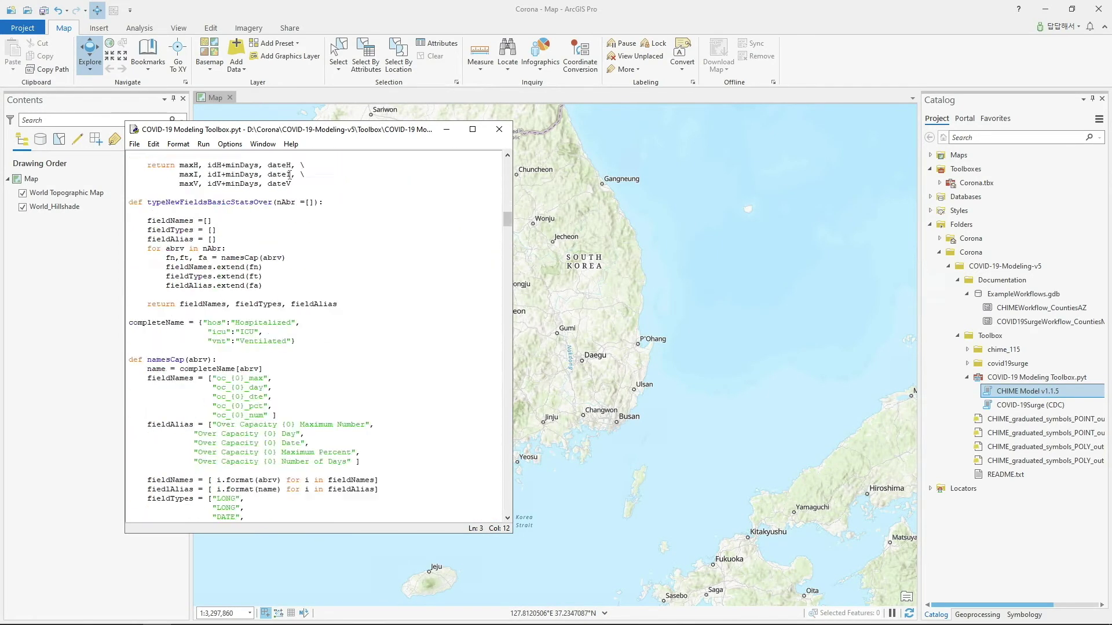
scroll(290, 175, down, 20)
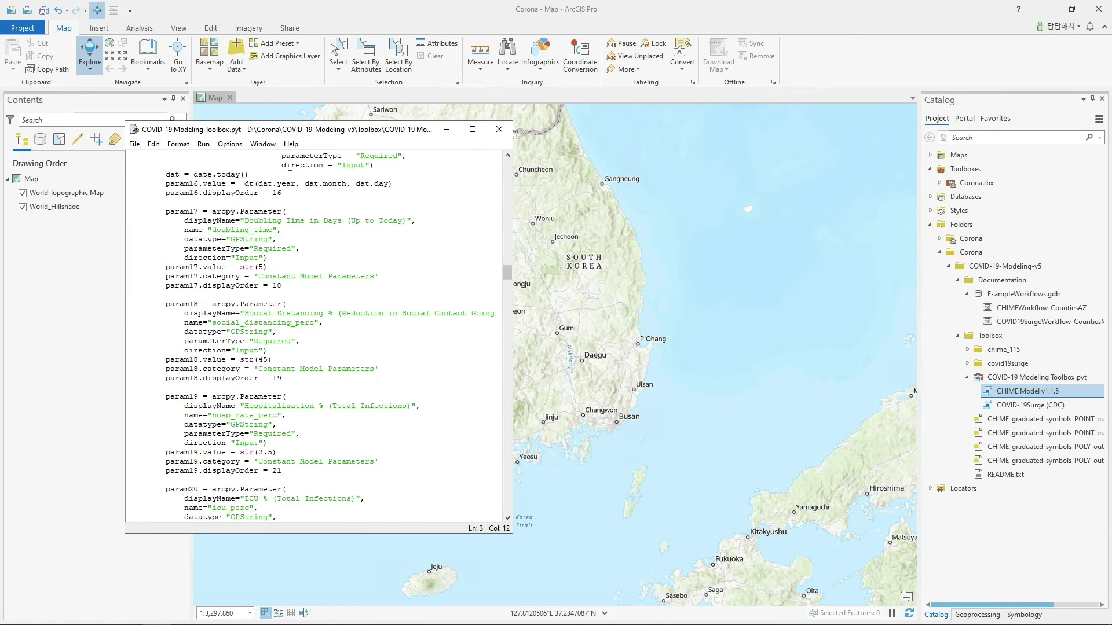
Read through the remaining parameter definitions and validation logic in the toolbox's Python source, and close the code window
scroll(290, 174, down, 8)
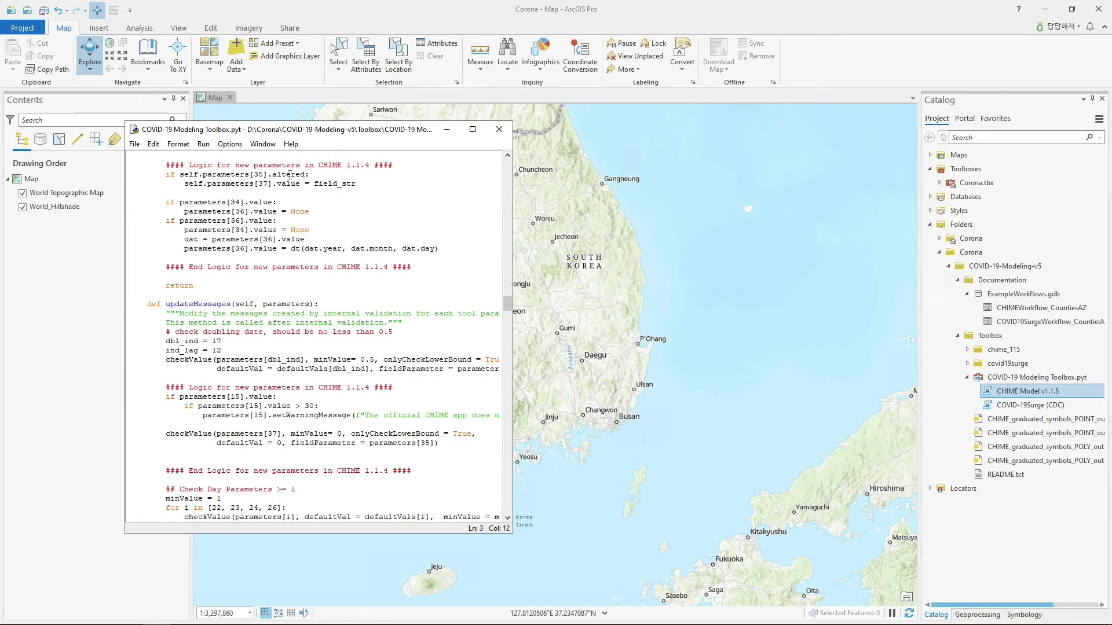
scroll(290, 175, up, 20)
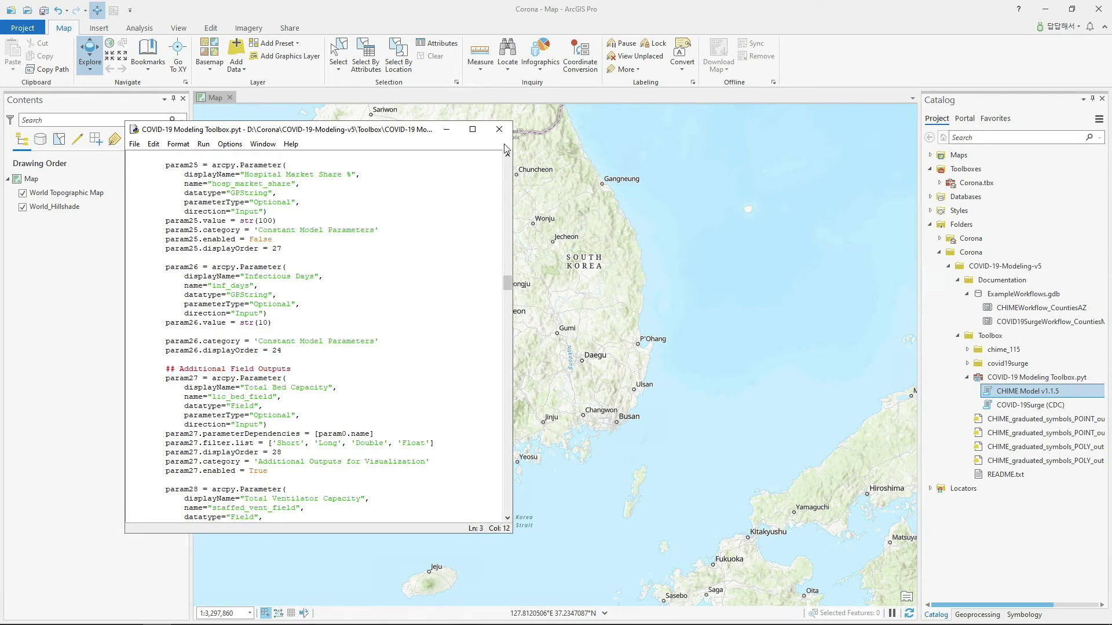
scroll(346, 250, up, 15)
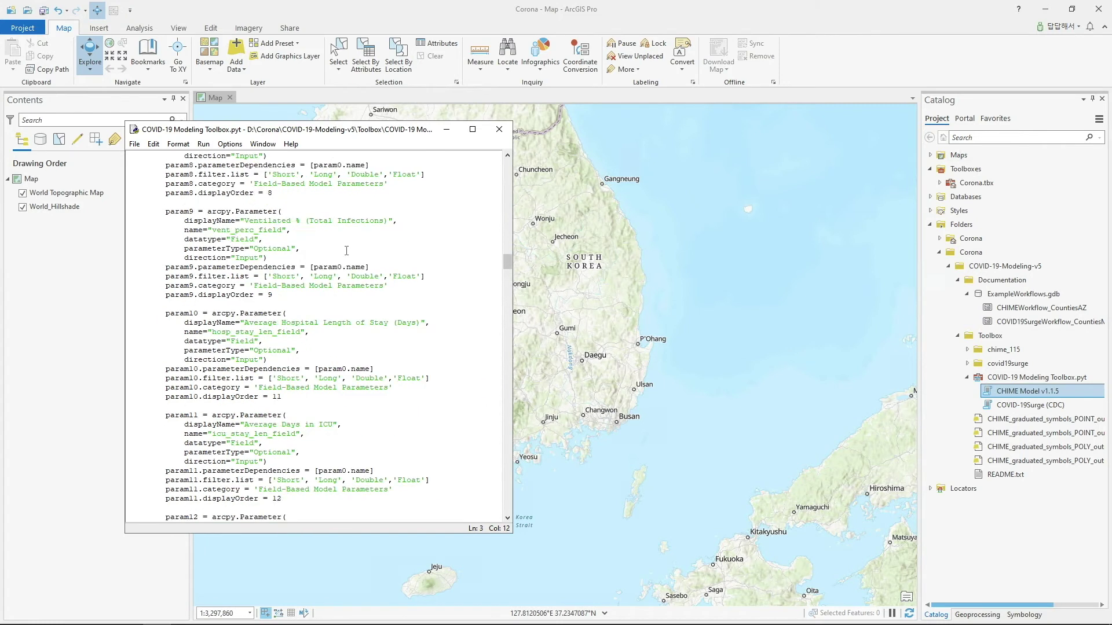
click(499, 130)
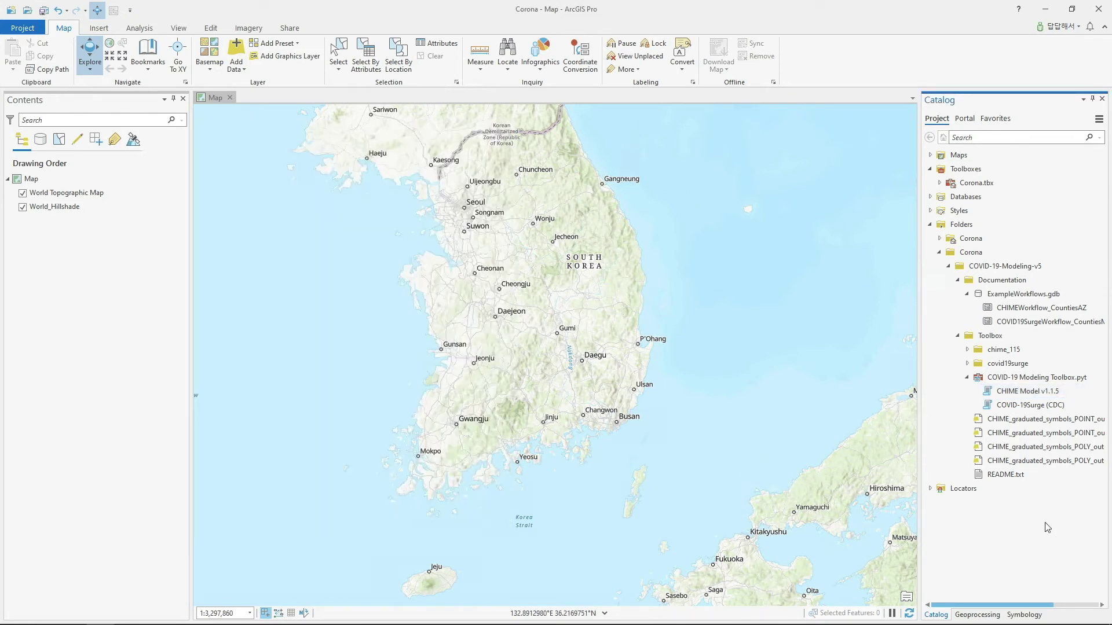
Open the CHIME Model v1.1.5 tool from the COVID-19 Modeling Toolbox and look over its main parameters
click(1037, 396)
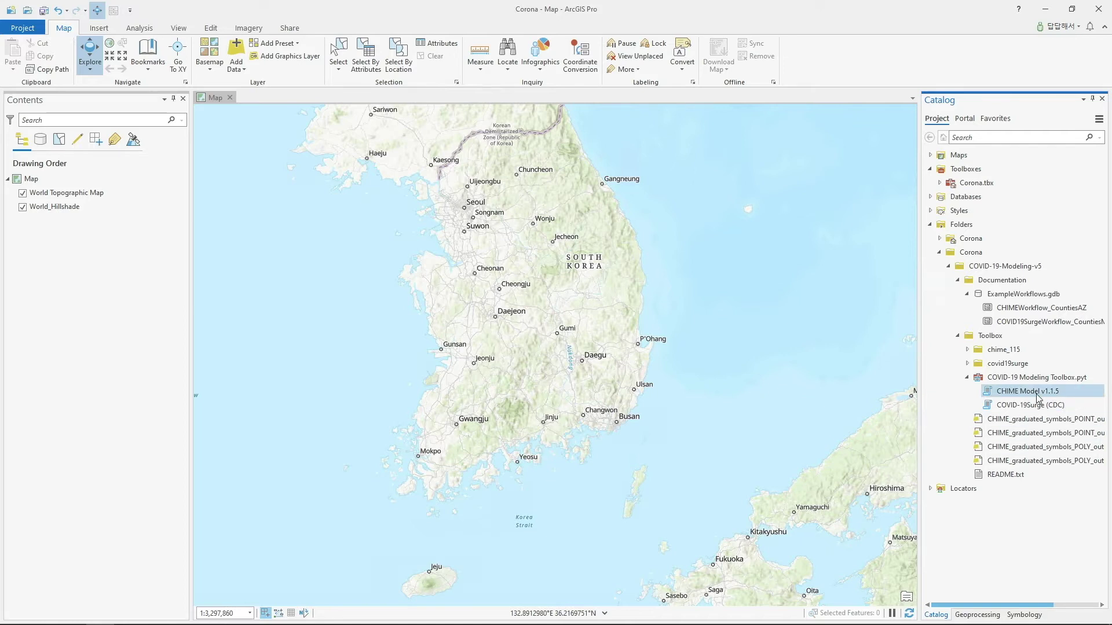
double_click(1037, 395)
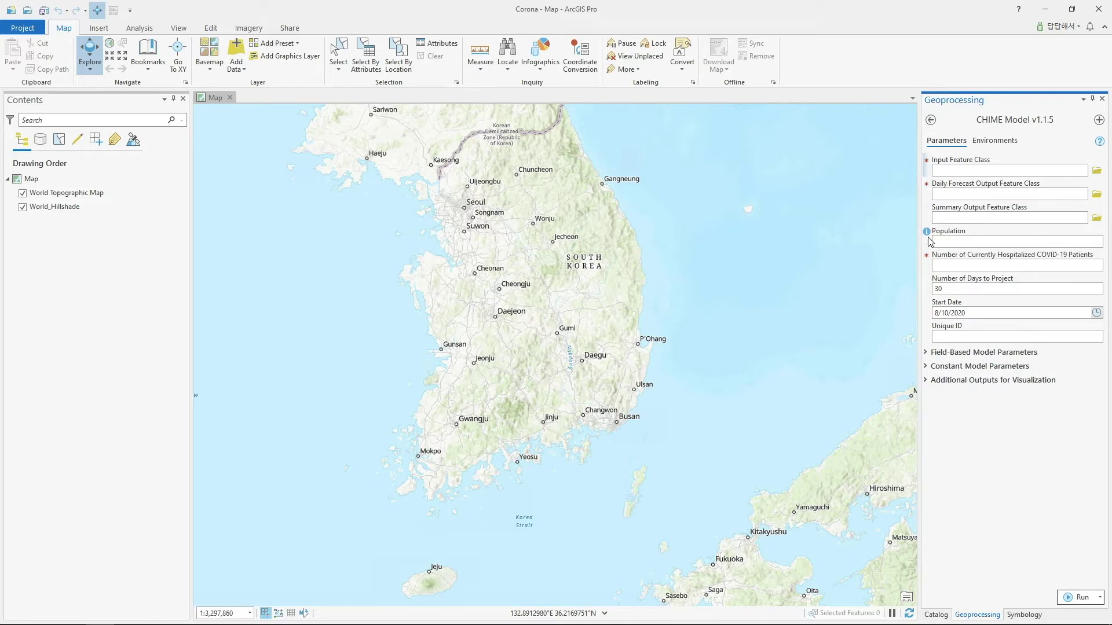
mouse_move(928, 256)
Examine the CHIME tool's Field-Based Model Parameters and Constant Model Parameters groups, collapsing each one again
click(927, 354)
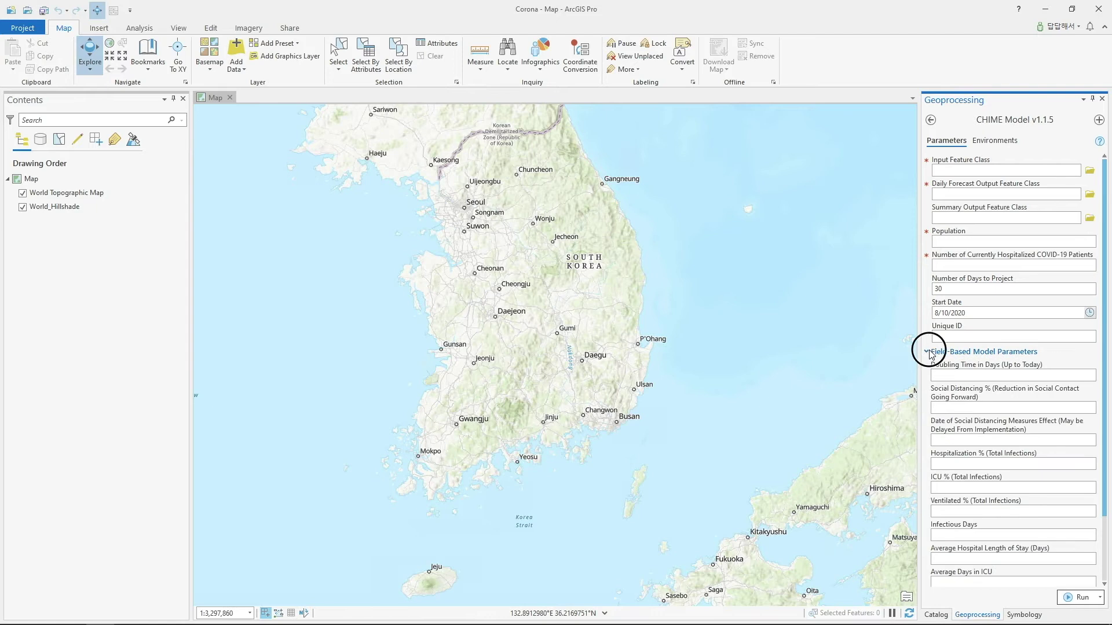
click(929, 352)
click(926, 367)
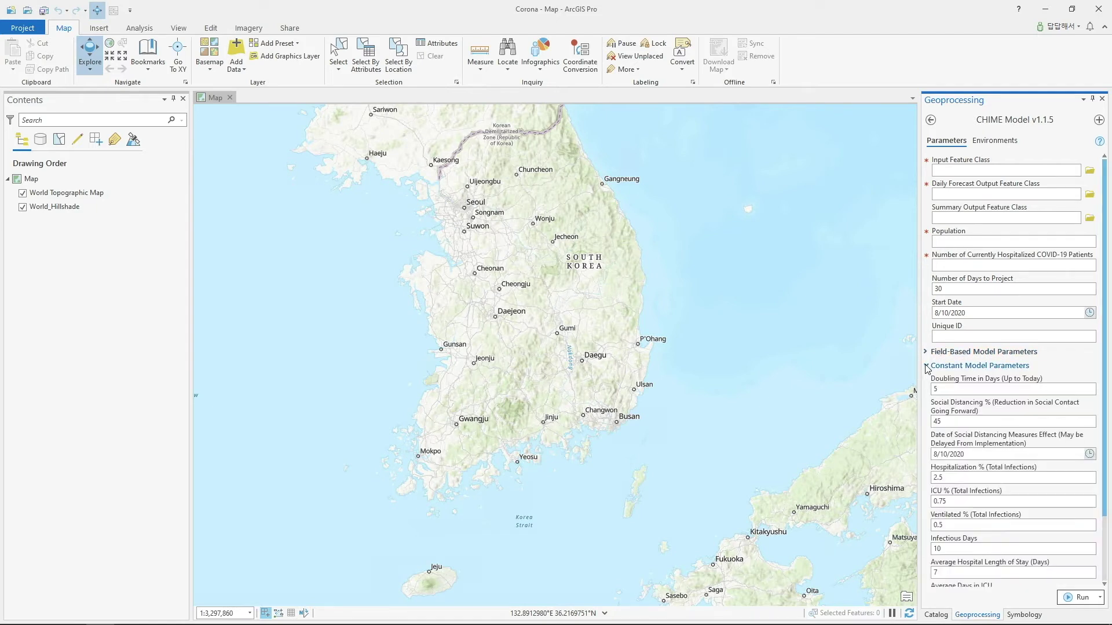
scroll(1005, 377, down, 3)
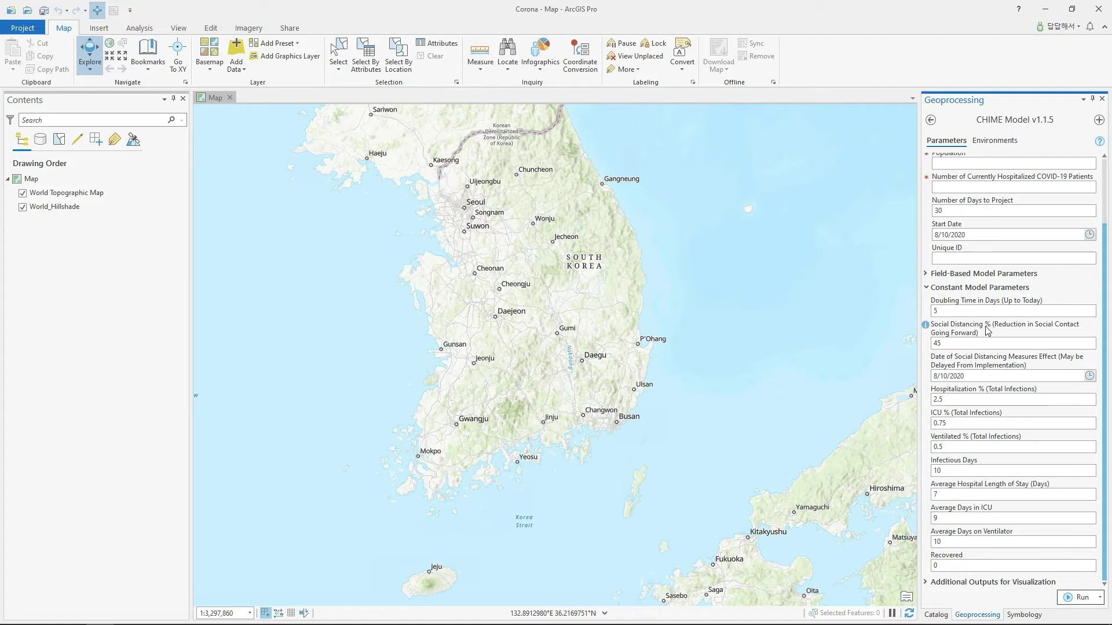
click(929, 288)
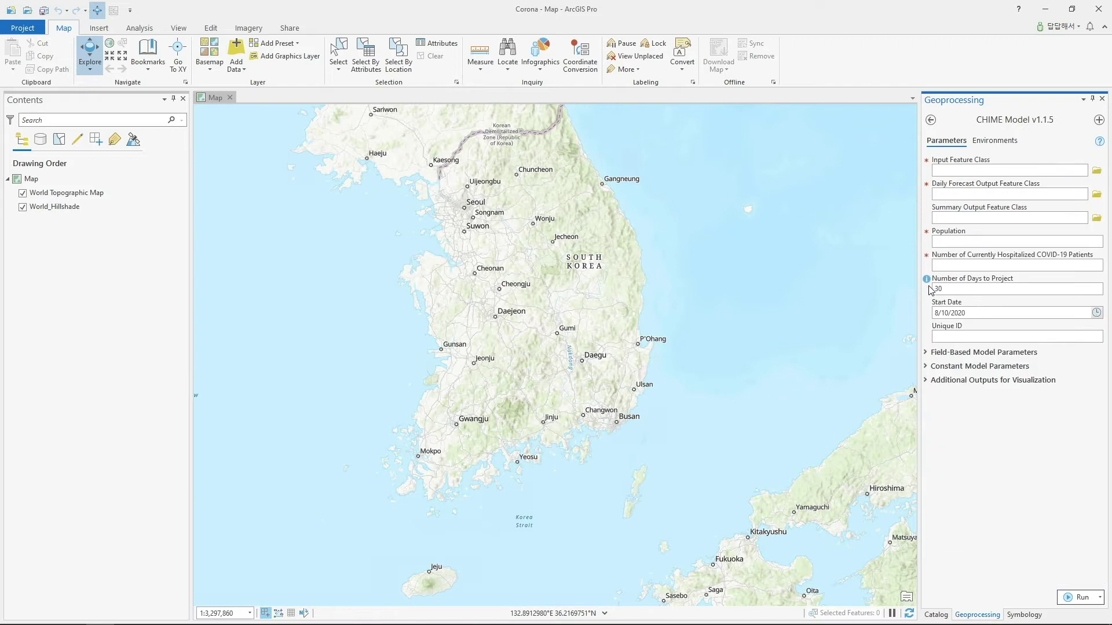
Review the full list of Field-Based Model Parameters and the Additional Outputs for Visualization options, leaving both groups collapsed
click(927, 353)
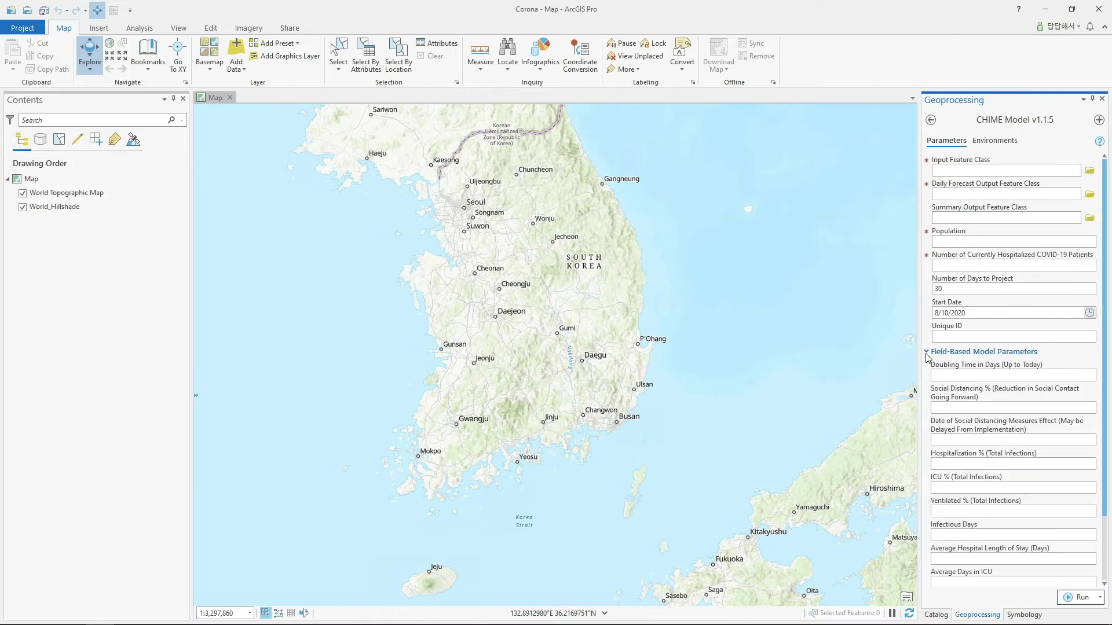
scroll(972, 351, down, 3)
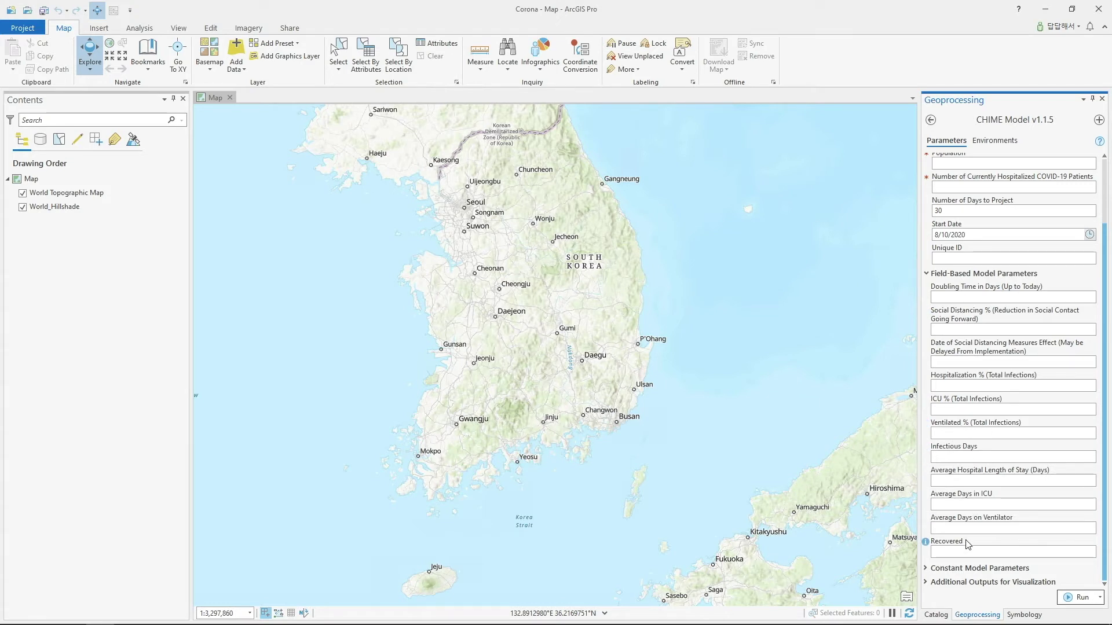
click(940, 272)
click(940, 383)
click(986, 404)
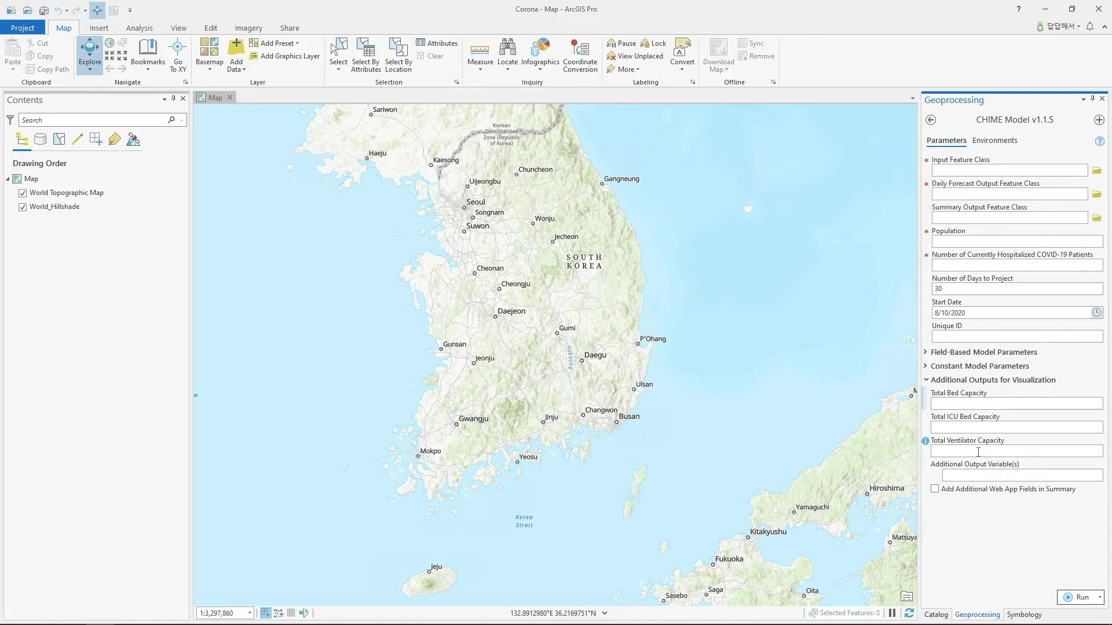
click(933, 383)
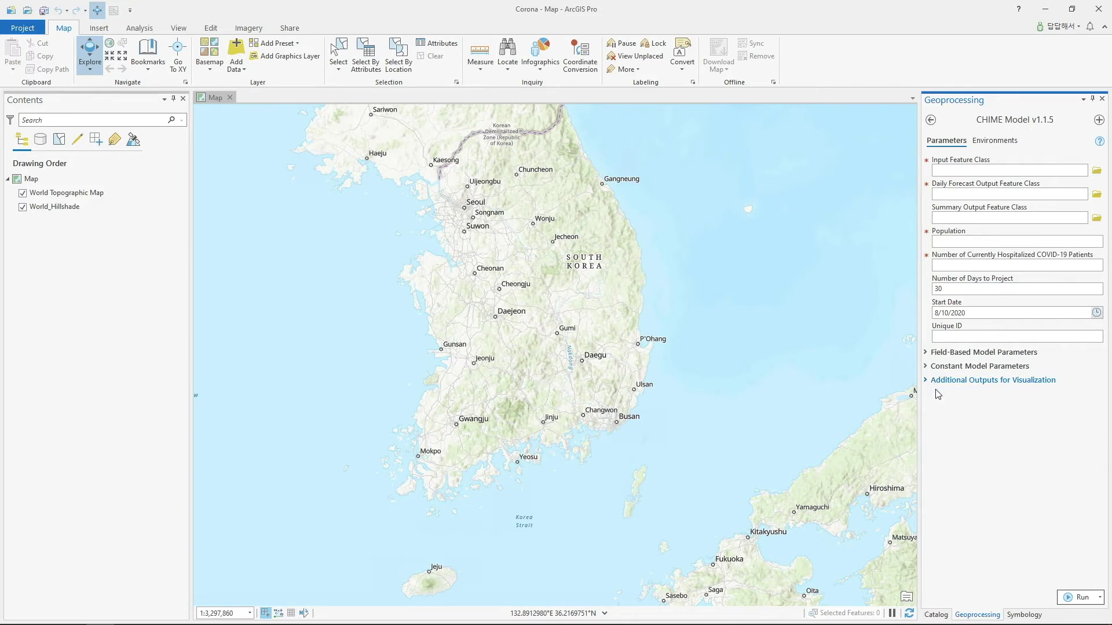
Add the CHIMEWorkflow_CountiesAZ feature class from ExampleWorkflows.gdb to the map
click(936, 614)
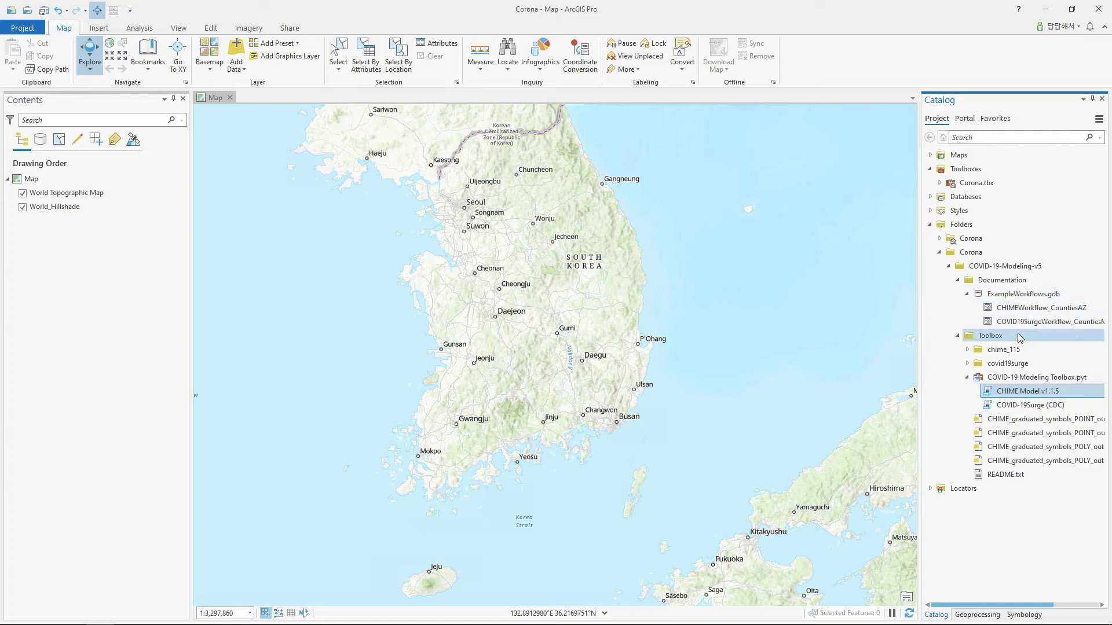
click(1026, 308)
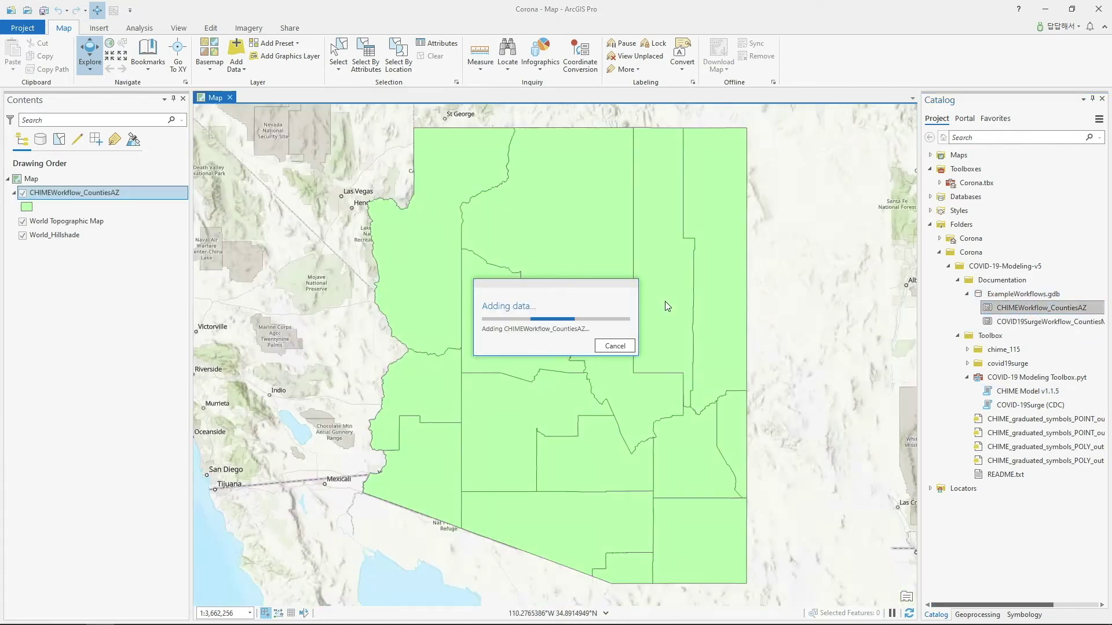
Open the CHIMEWorkflow_CountiesAZ attribute table, look through all its fields up to Recovered, and close the table
right_click(109, 193)
click(148, 244)
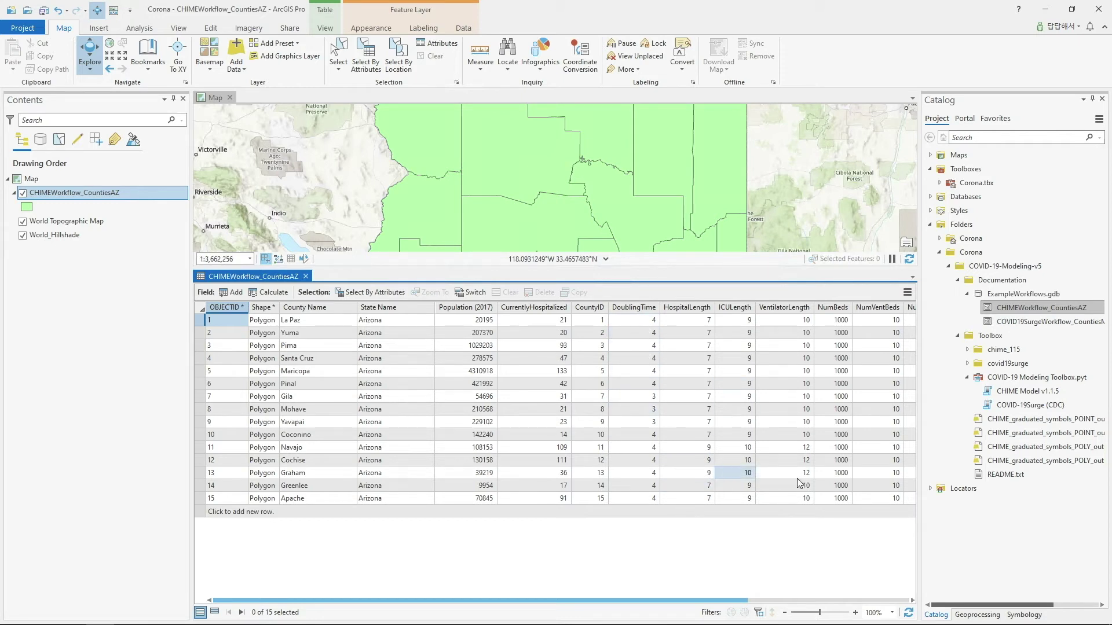
drag(707, 602, 990, 605)
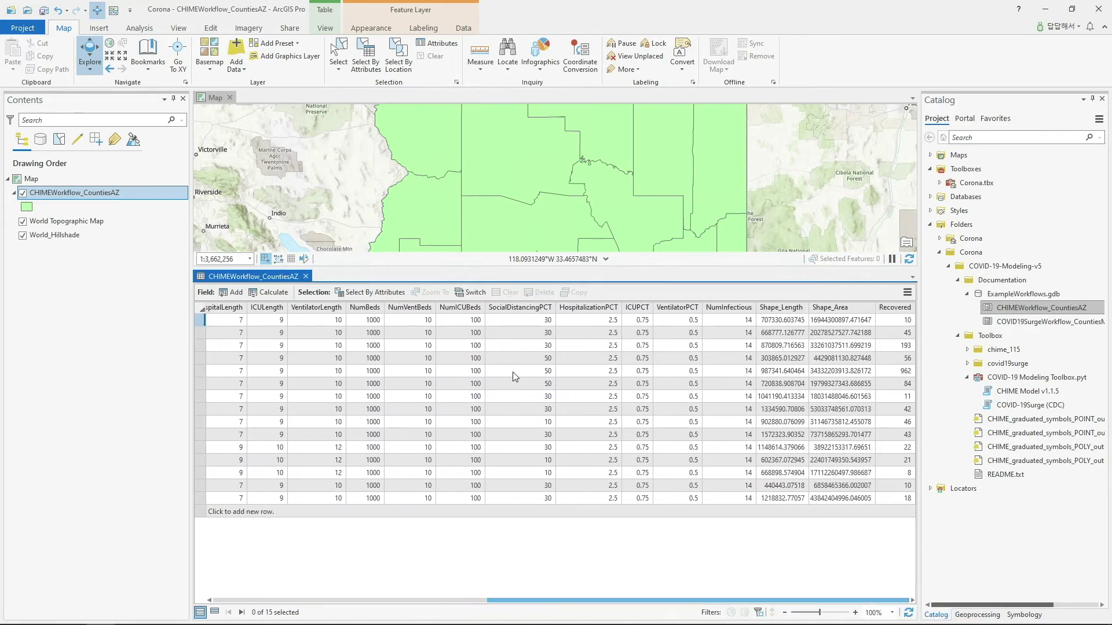
click(306, 277)
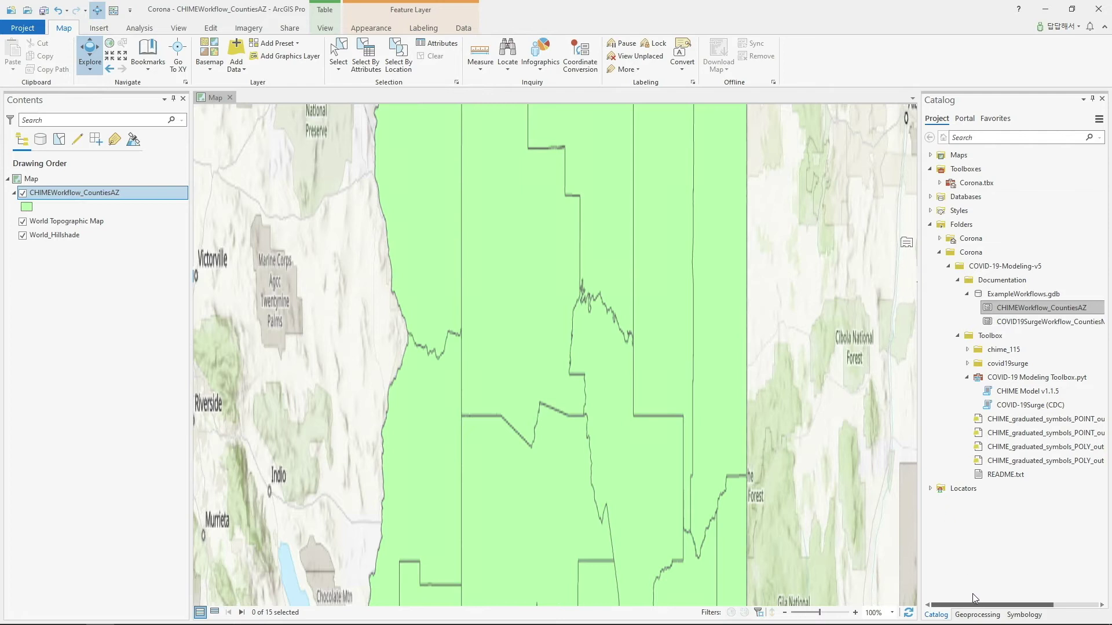
Set the CHIME tool's input feature class to CHIMEWorkflow_CountiesAZ and name the summary output feature class Summary
click(978, 615)
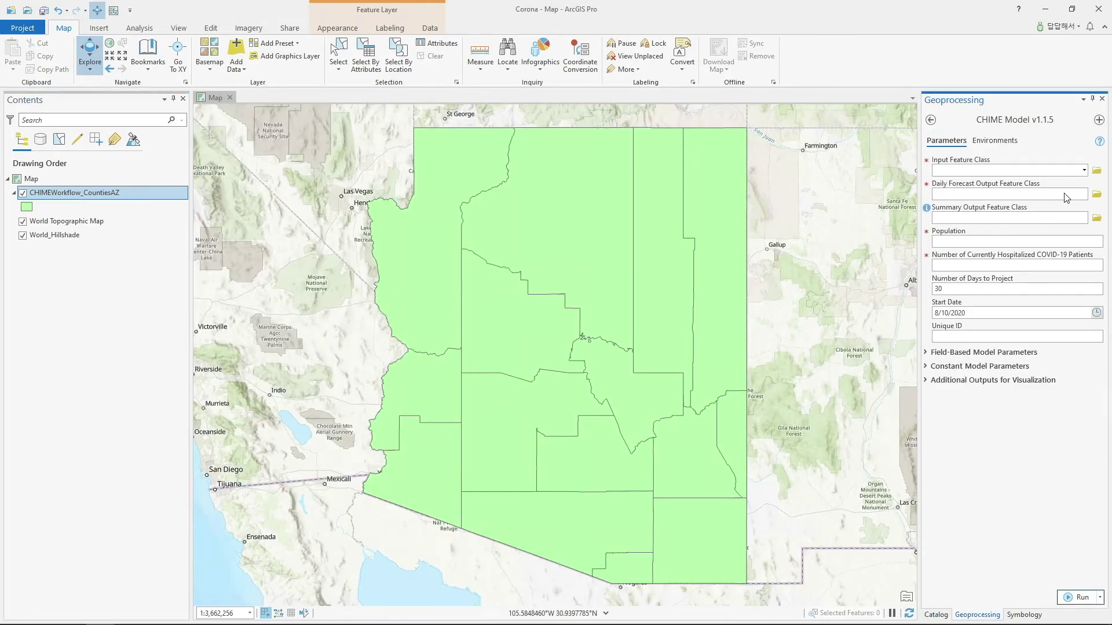
click(1083, 171)
click(1007, 185)
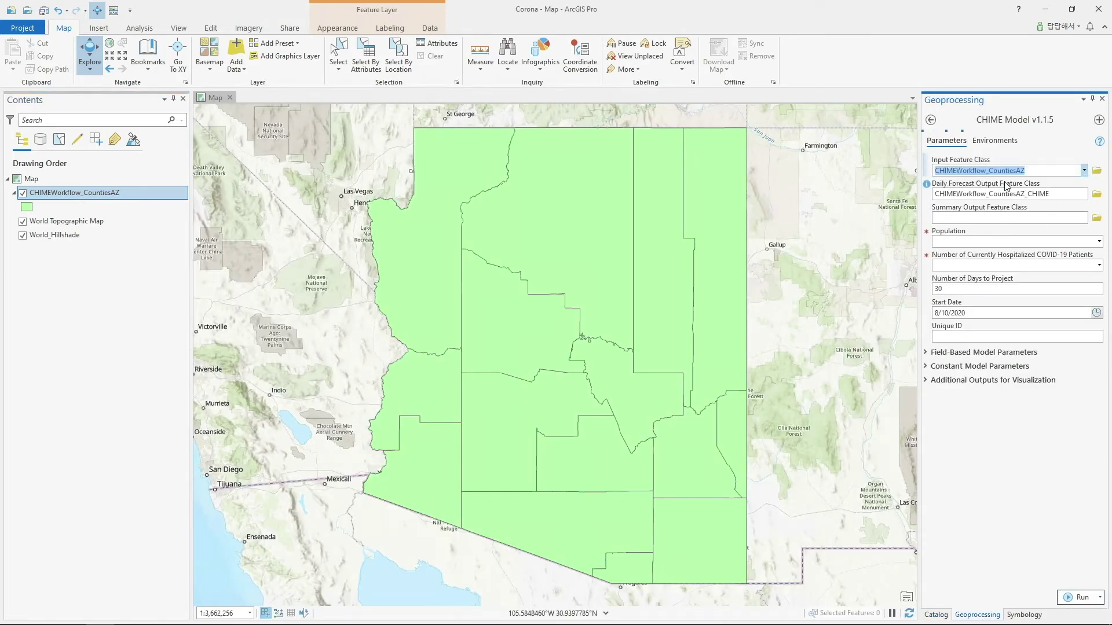
click(1030, 218)
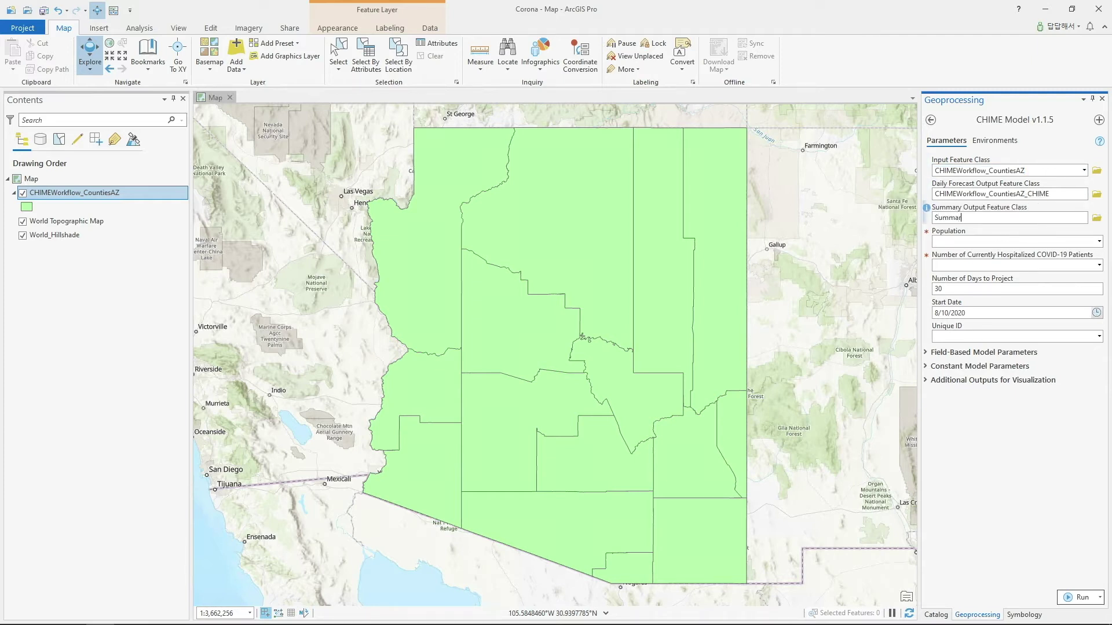
Assign Population (2017) as the population field, CurrentlyHospitalized for currently hospitalized COVID-19 patients, and CountyID as the unique ID
click(1099, 241)
click(984, 255)
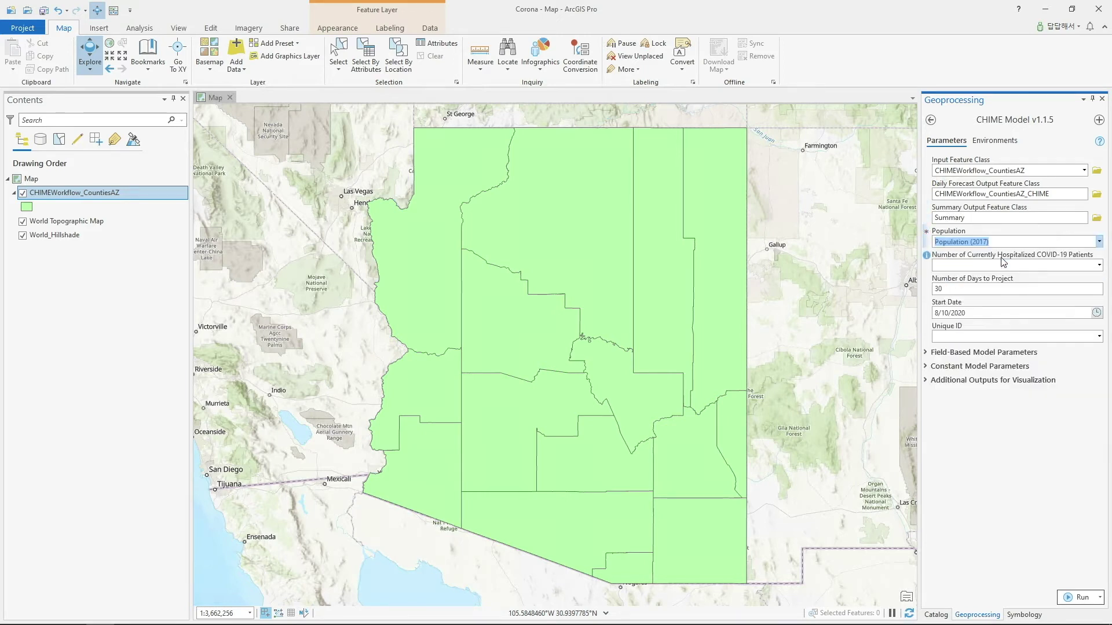
click(1098, 265)
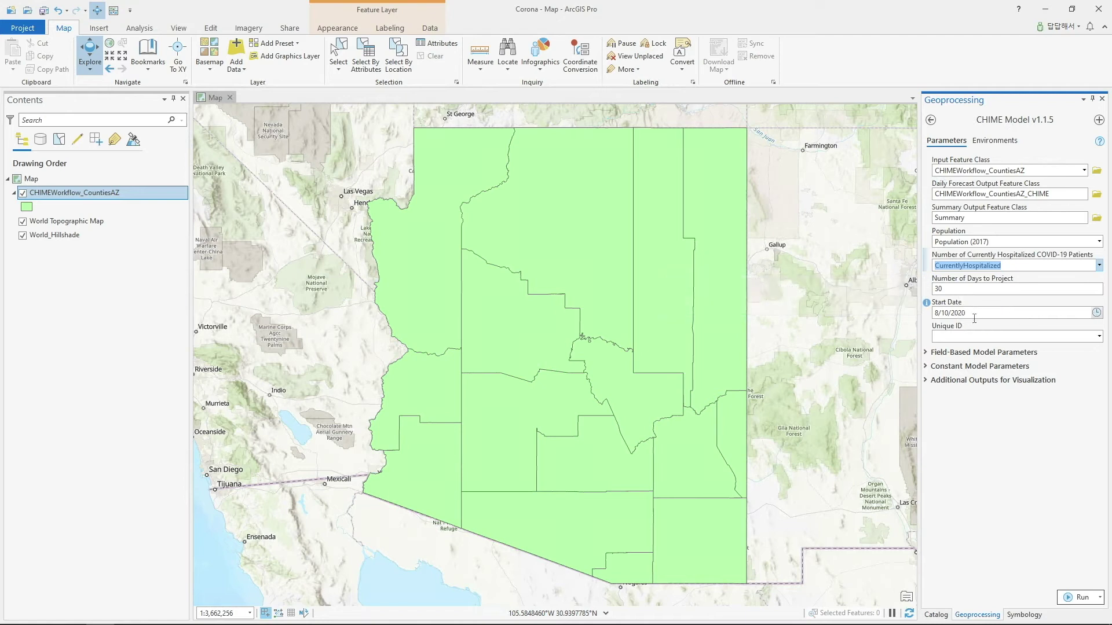
click(1099, 337)
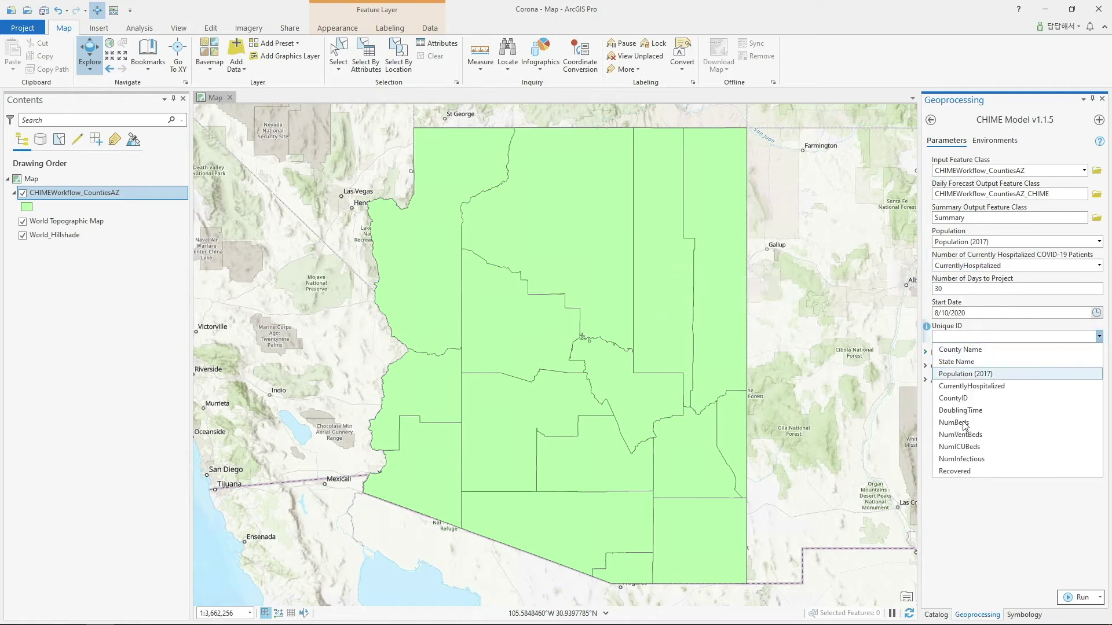
click(982, 400)
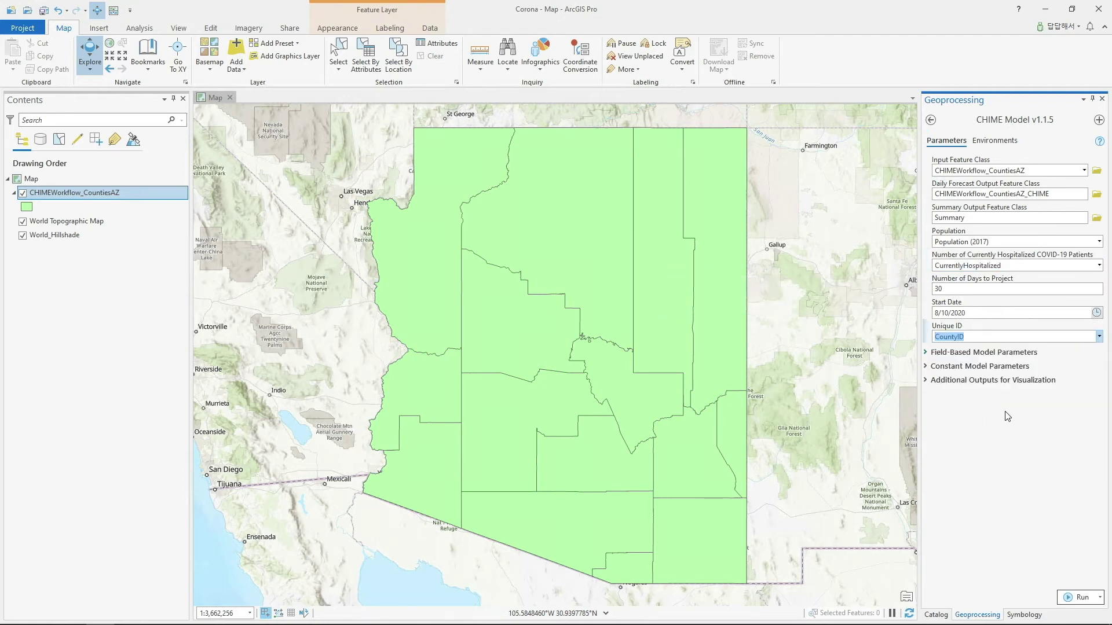
In the Field-Based Model Parameters, assign DoublingTime to the doubling time in days and SocialDistancingPCT to the social distancing percentage
click(954, 370)
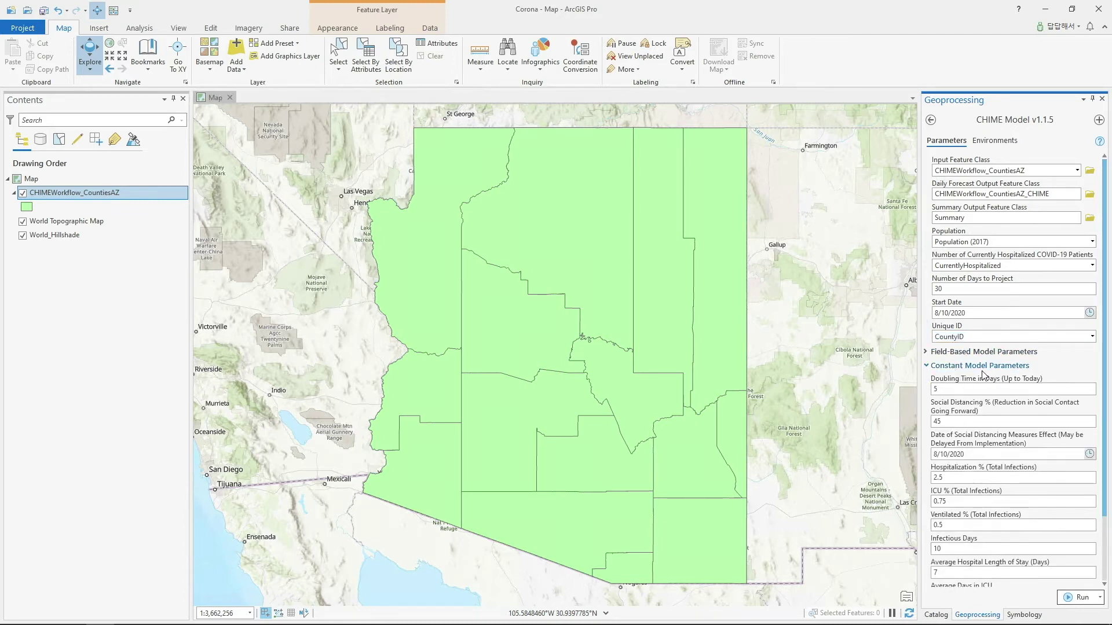
click(982, 366)
click(983, 352)
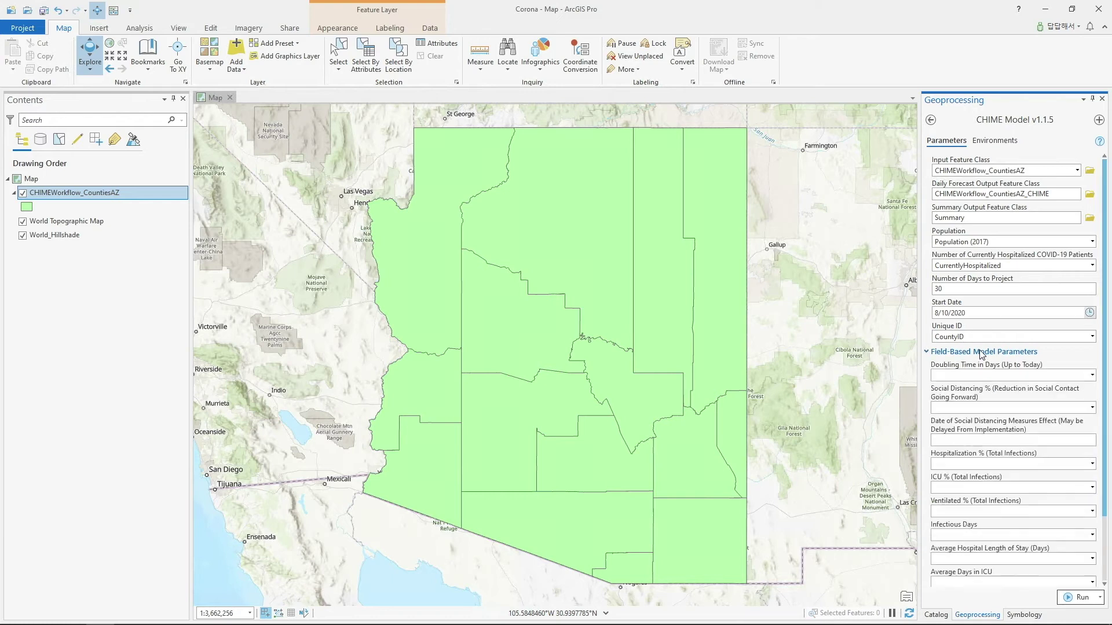
scroll(1036, 330, down, 3)
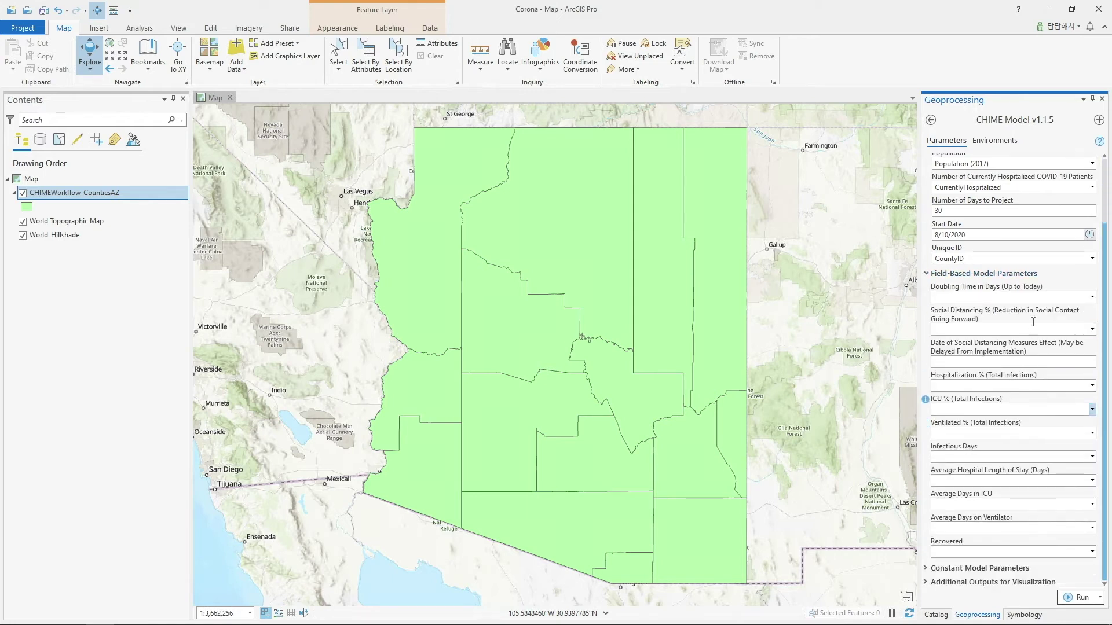
click(1092, 297)
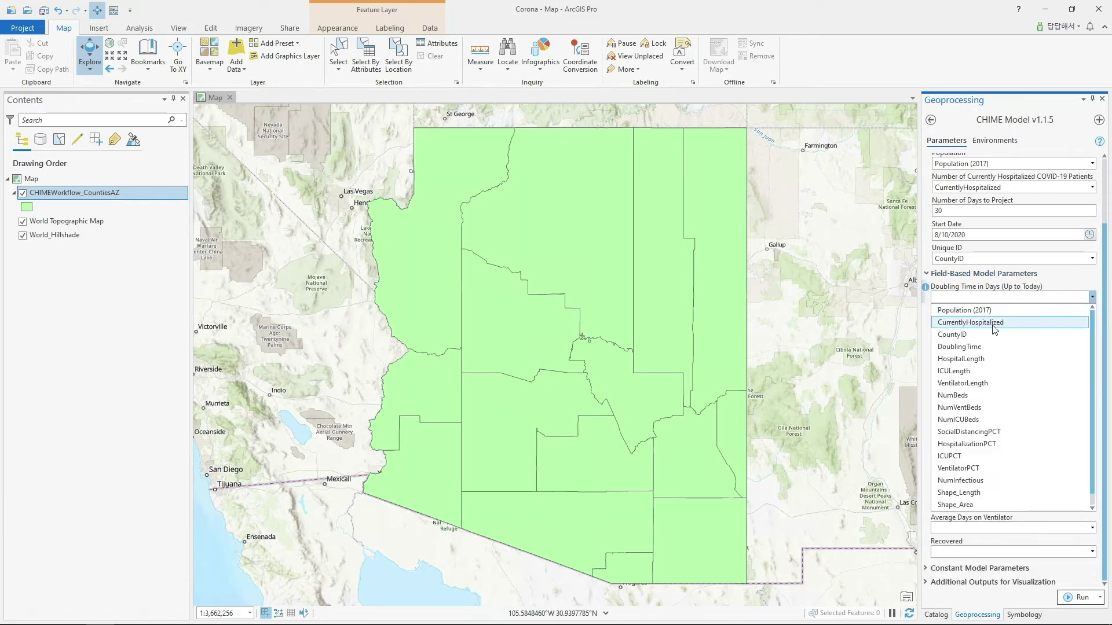
click(991, 346)
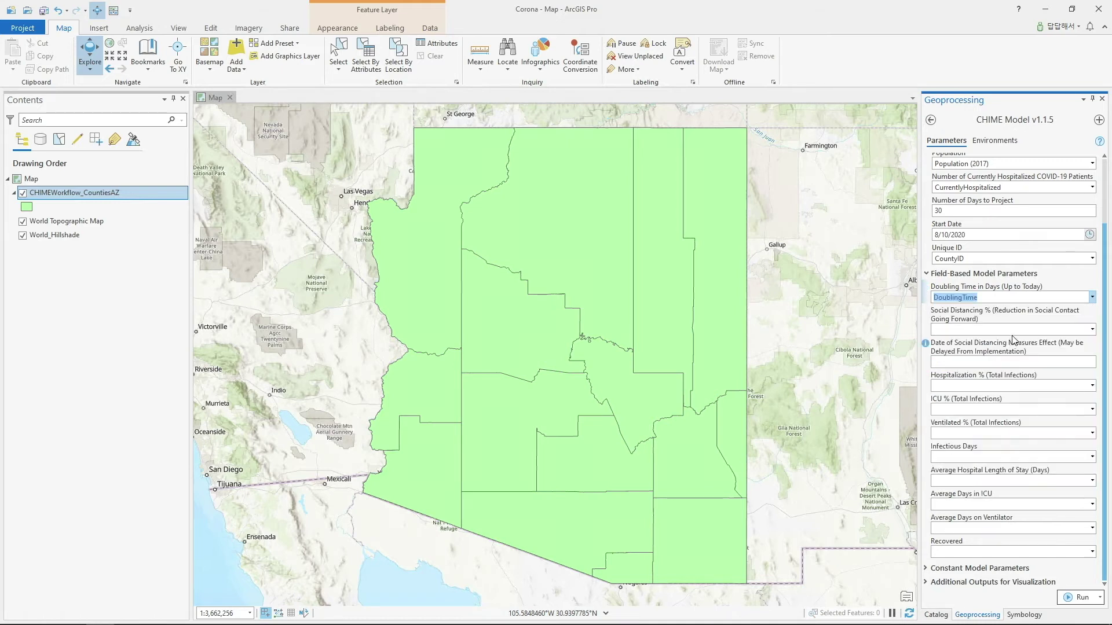
click(1092, 329)
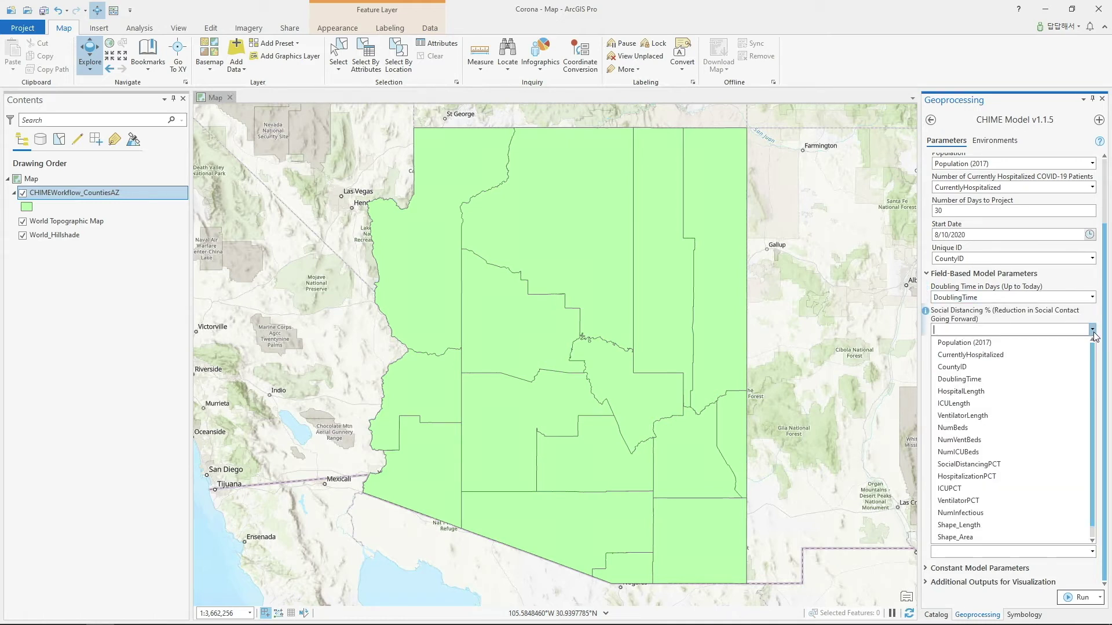
click(997, 464)
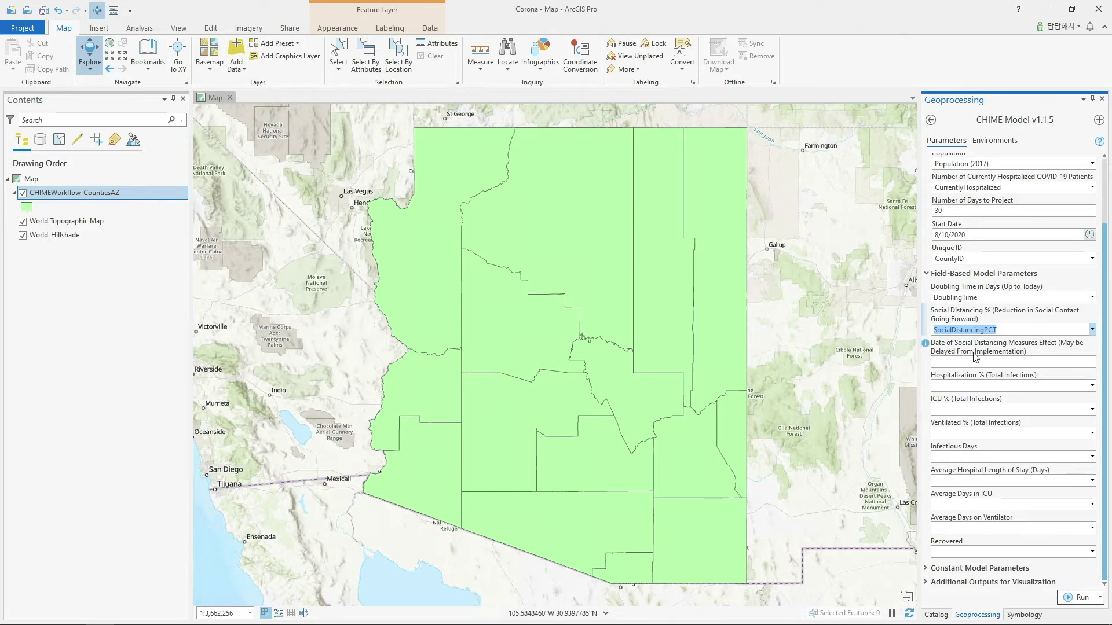
Leave the social distancing effect date empty and assign HospitalizationPCT as the Hospitalization % (Total Infections) field
click(1096, 362)
mouse_move(928, 346)
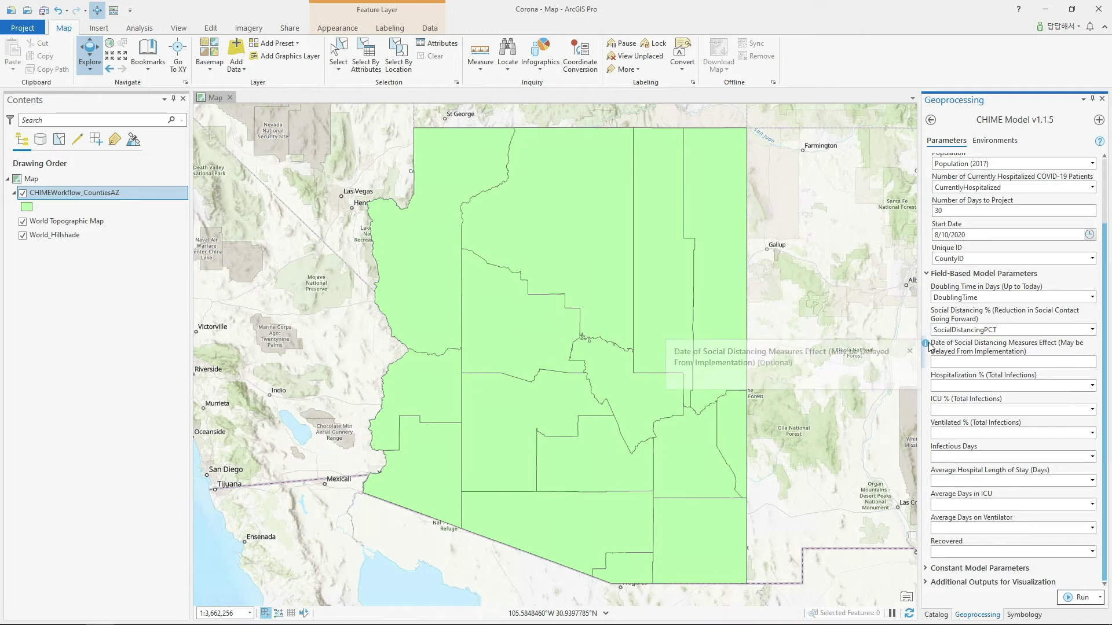
click(1092, 385)
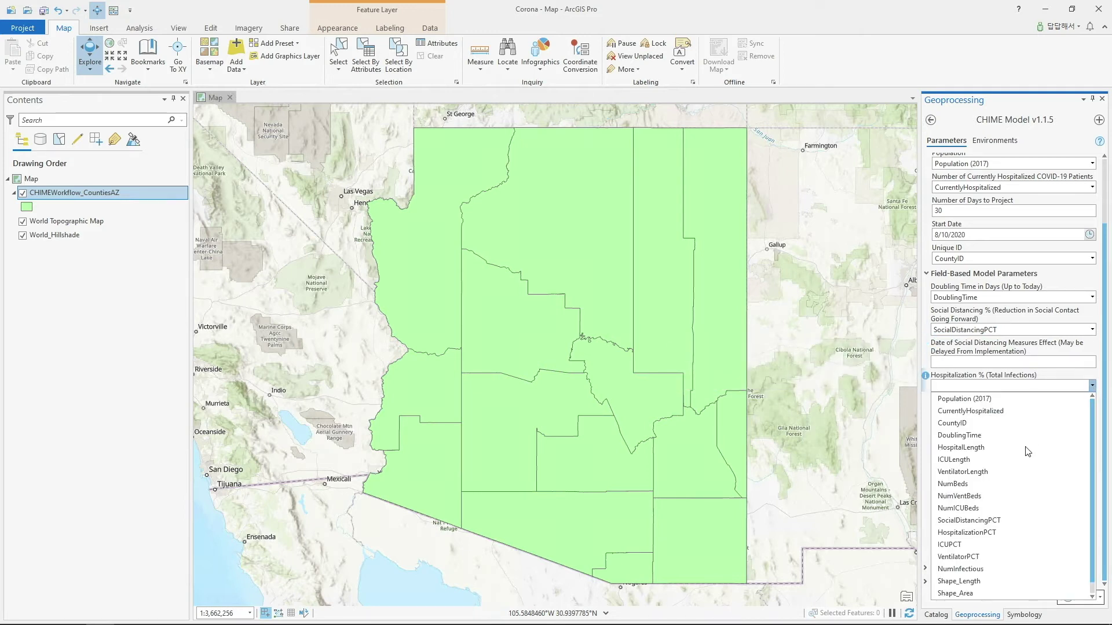
scroll(985, 475, down, 1)
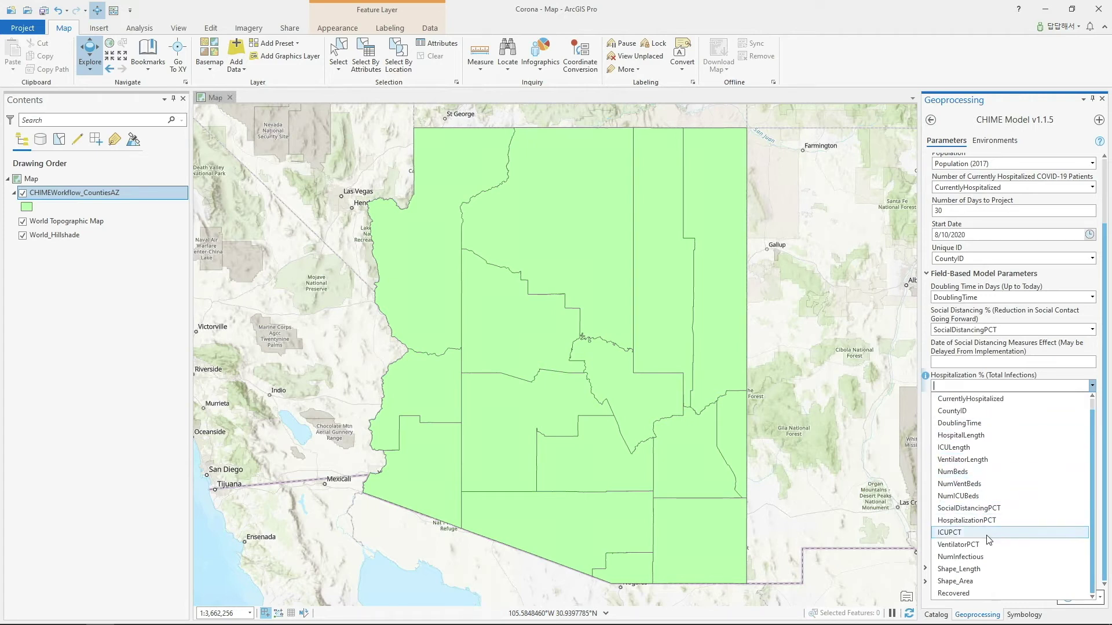
click(993, 520)
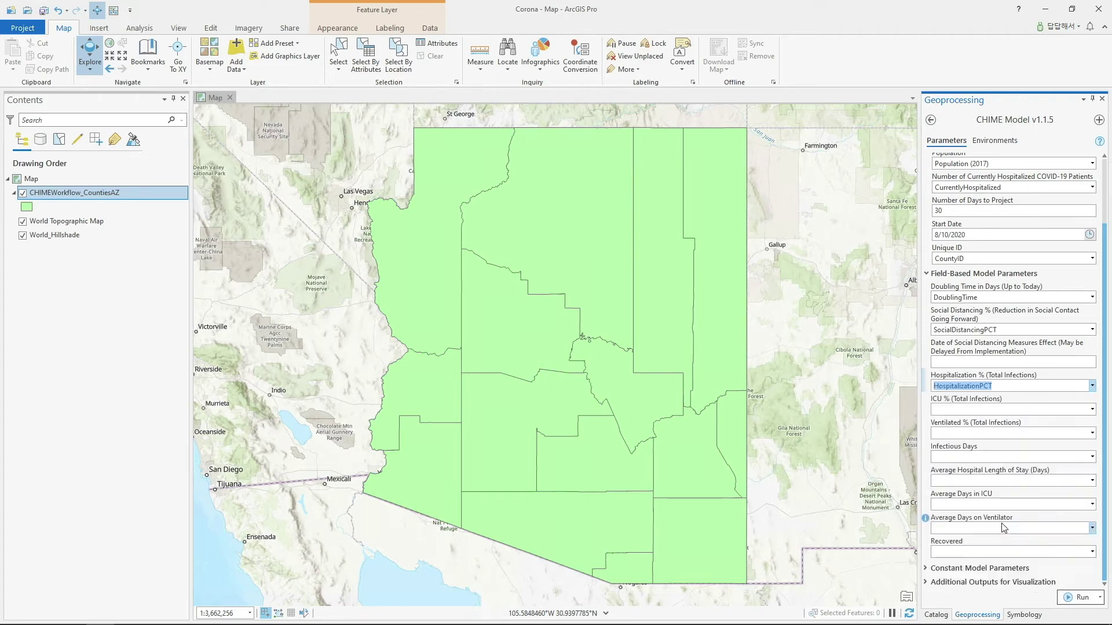
Assign ICUPCT, VentilatorPCT, NumInfectious, HospitalLength, ICULength, VentilatorLength and Recovered to the matching remaining field-based model parameters
click(1092, 410)
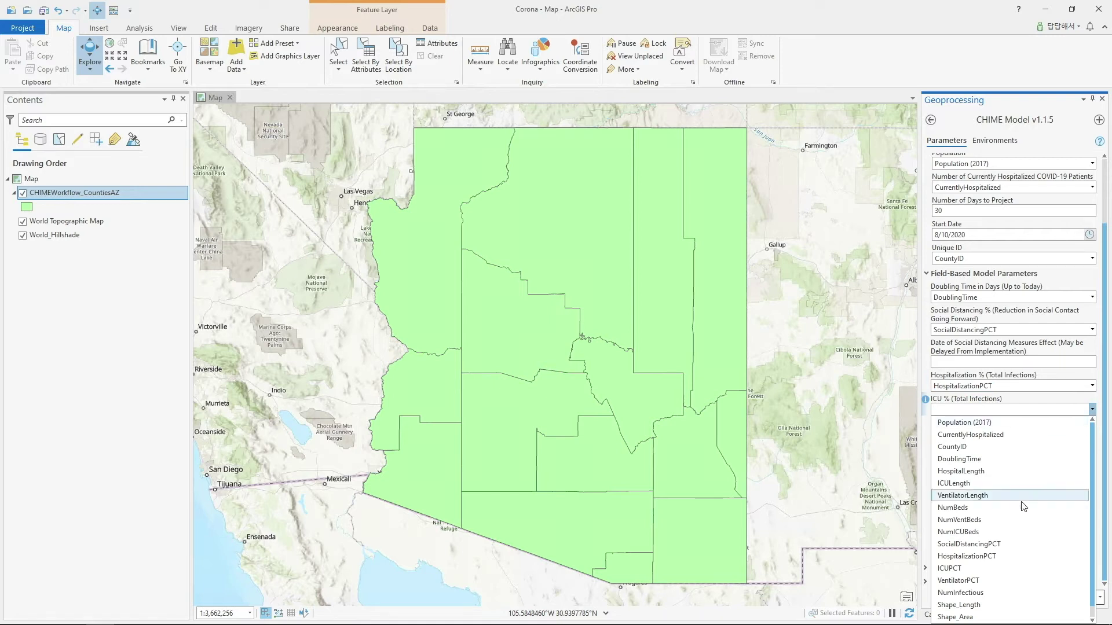
click(979, 568)
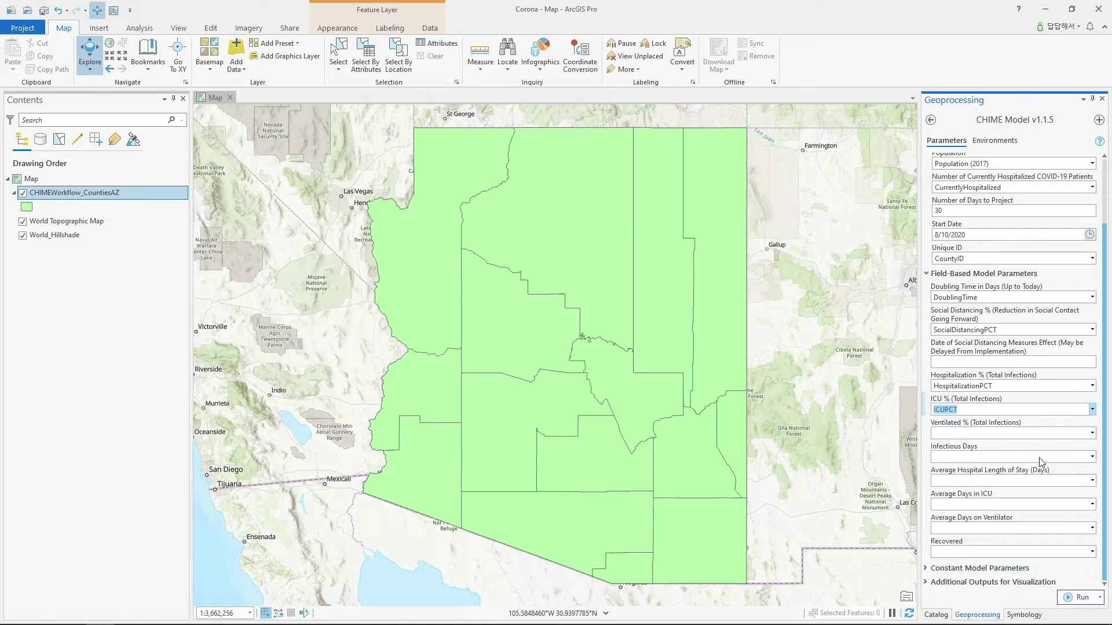
click(1092, 434)
click(1010, 384)
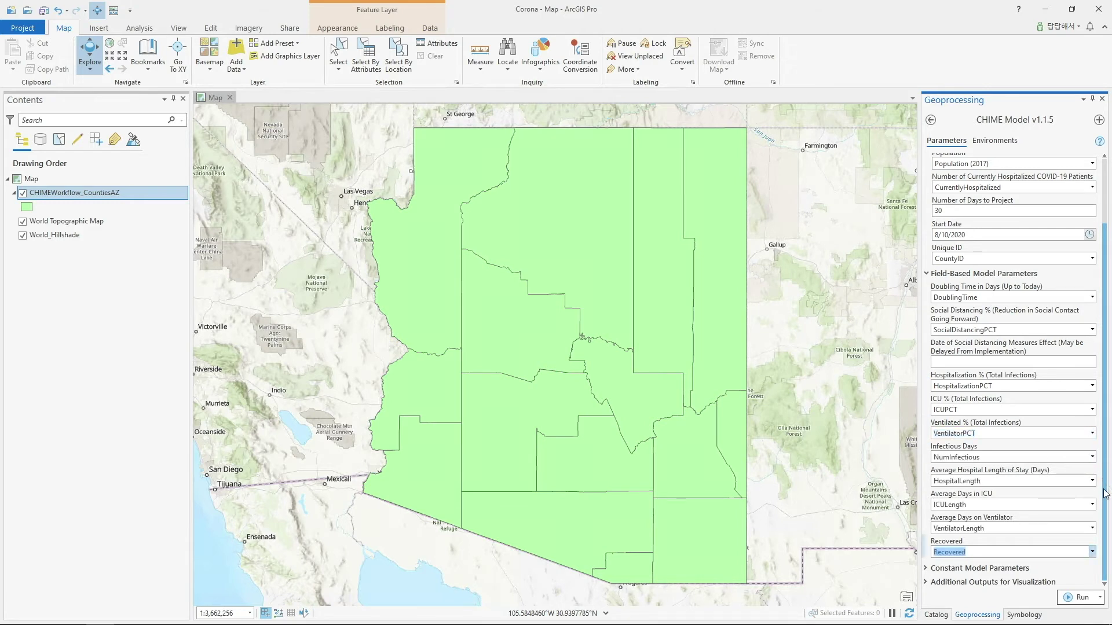
Under Additional Outputs for Visualization, assign NumBeds, NumICUBeds and NumVentBeds as the bed, ICU bed and ventilator capacities, and run the CHIME tool
click(926, 582)
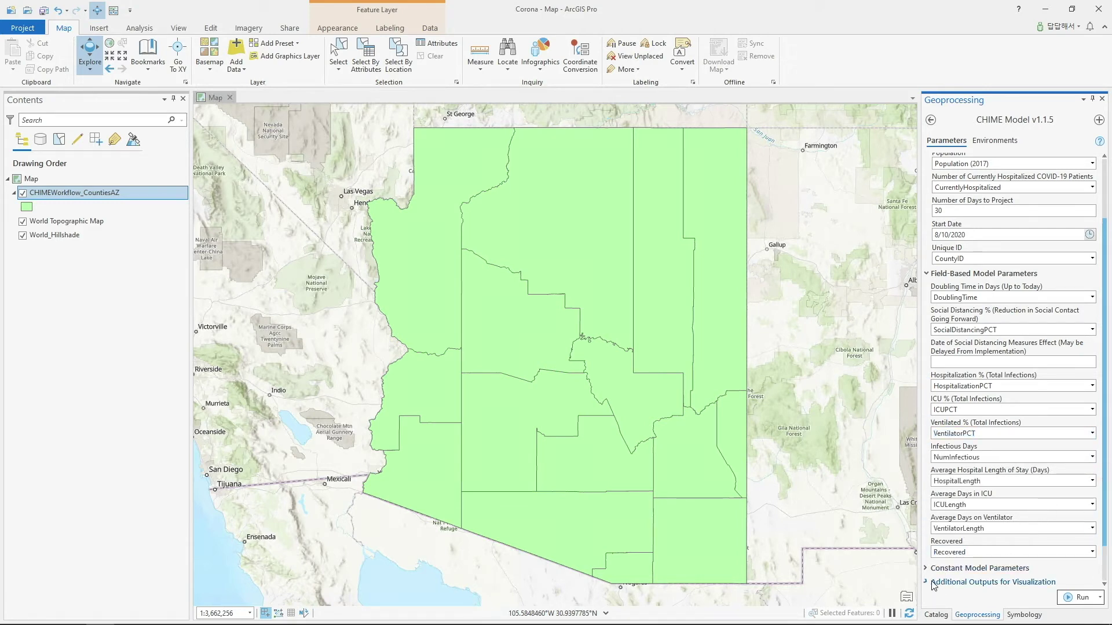
scroll(1097, 508, down, 3)
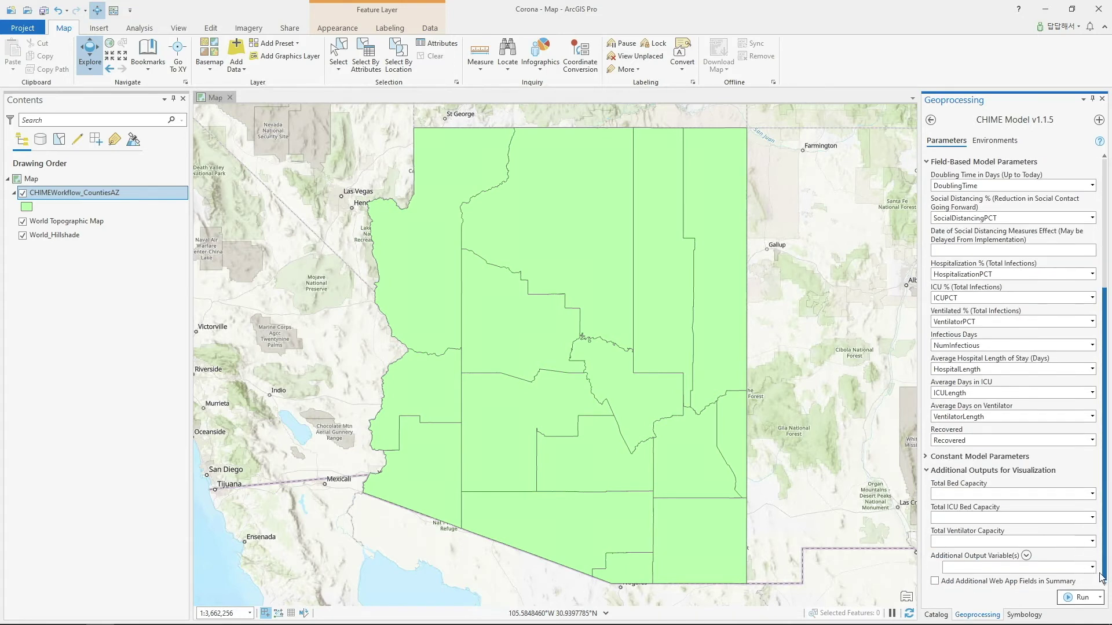
click(1092, 494)
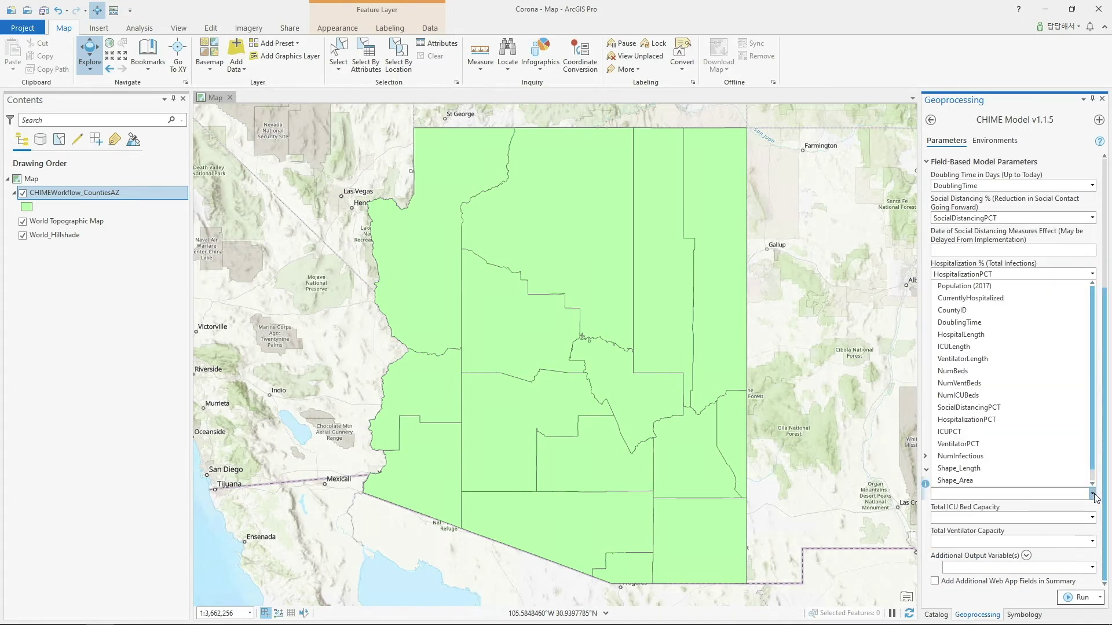
click(952, 370)
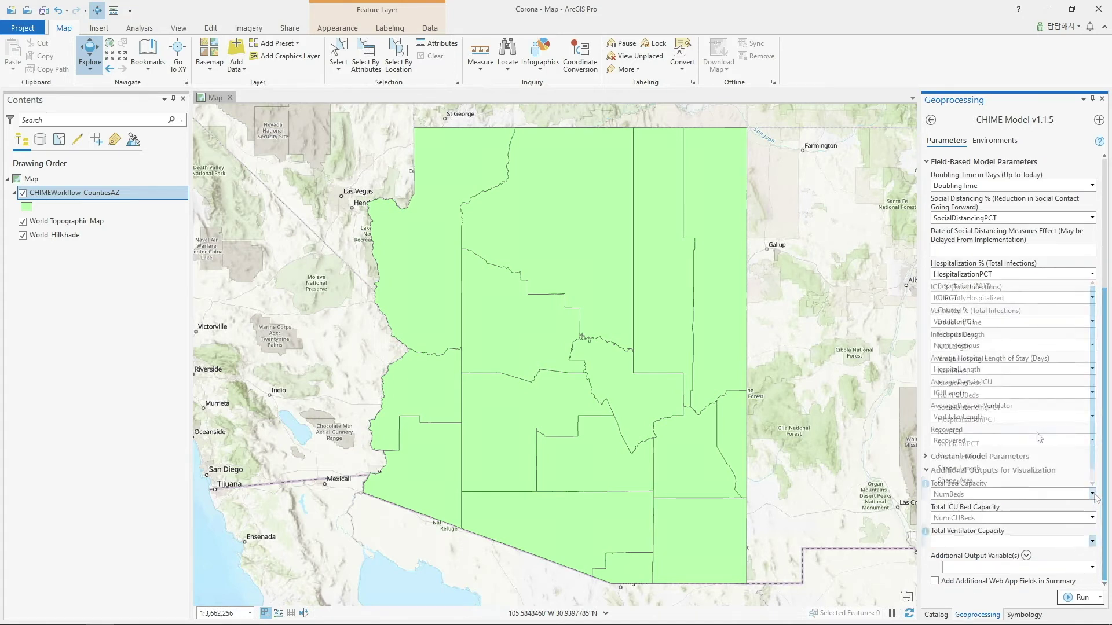
click(1077, 598)
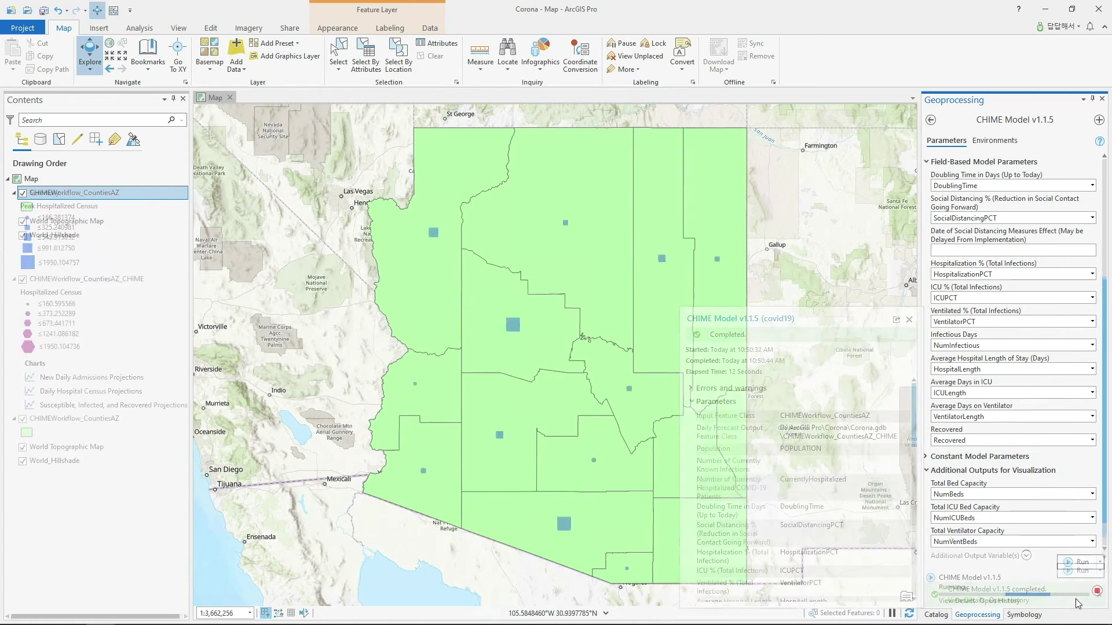
Hide the CHIMEWorkflow_CountiesAZ, Summary and CHIMEWorkflow_CountiesAZ_CHIME layers on the map
click(22, 419)
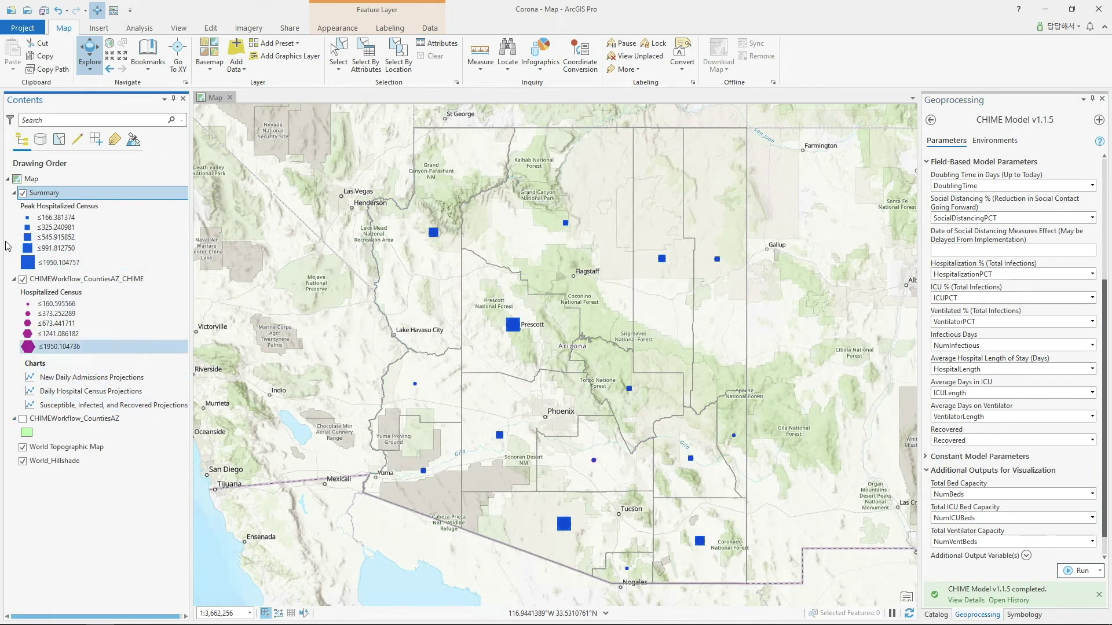
click(22, 193)
click(22, 279)
Open and review the New Daily Admissions, Daily Hospital Census, and Susceptible, Infected, and Recovered projection charts, closing each one
double_click(91, 378)
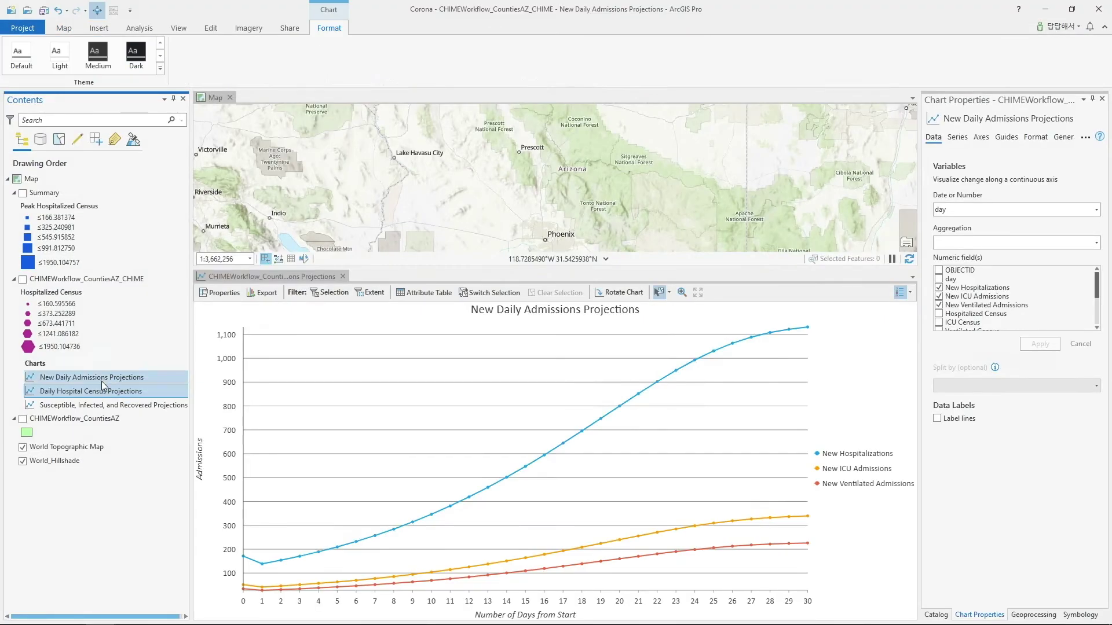
double_click(103, 389)
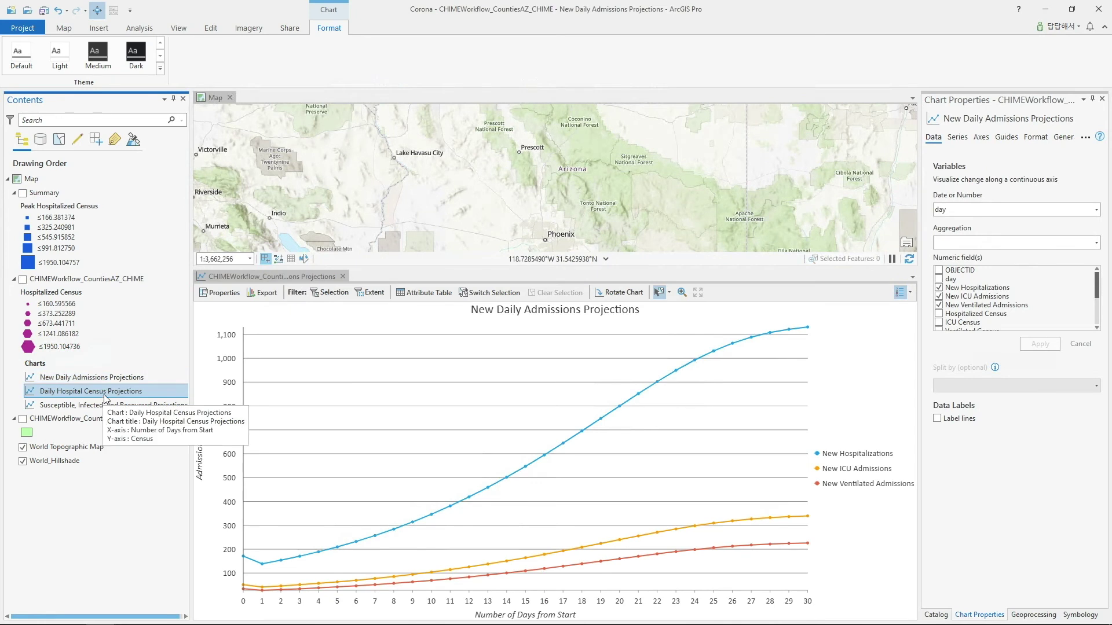
double_click(109, 406)
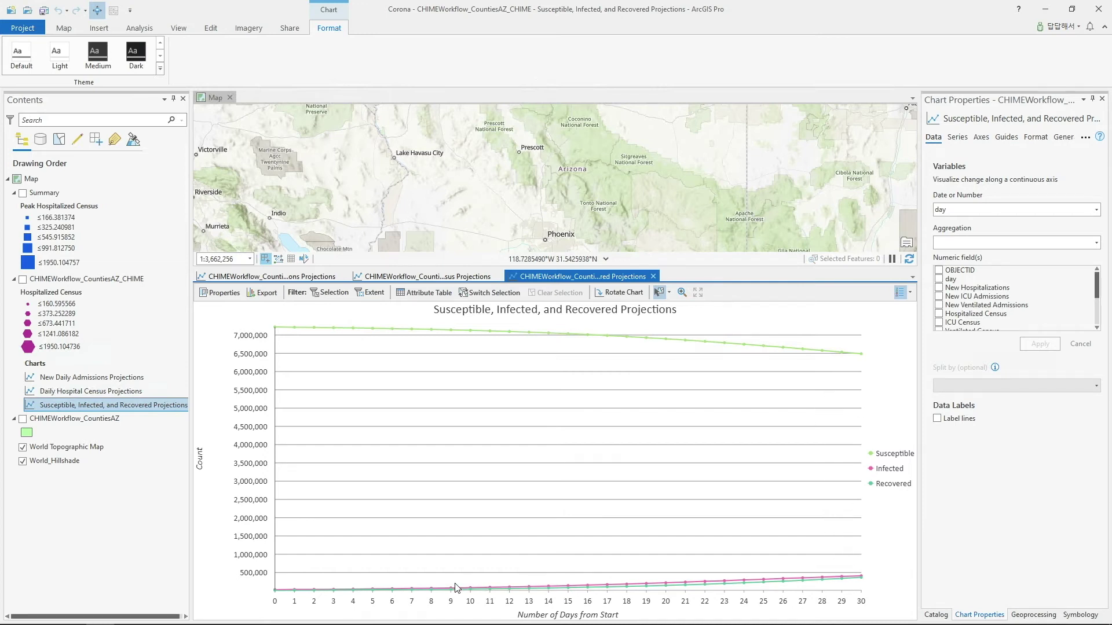
click(653, 276)
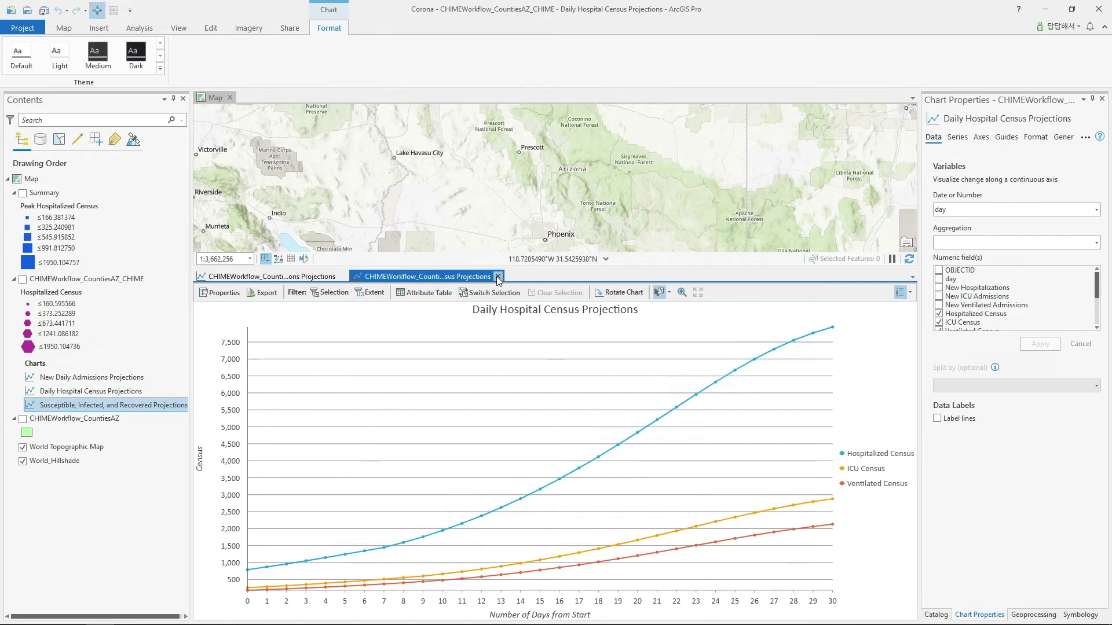
click(498, 276)
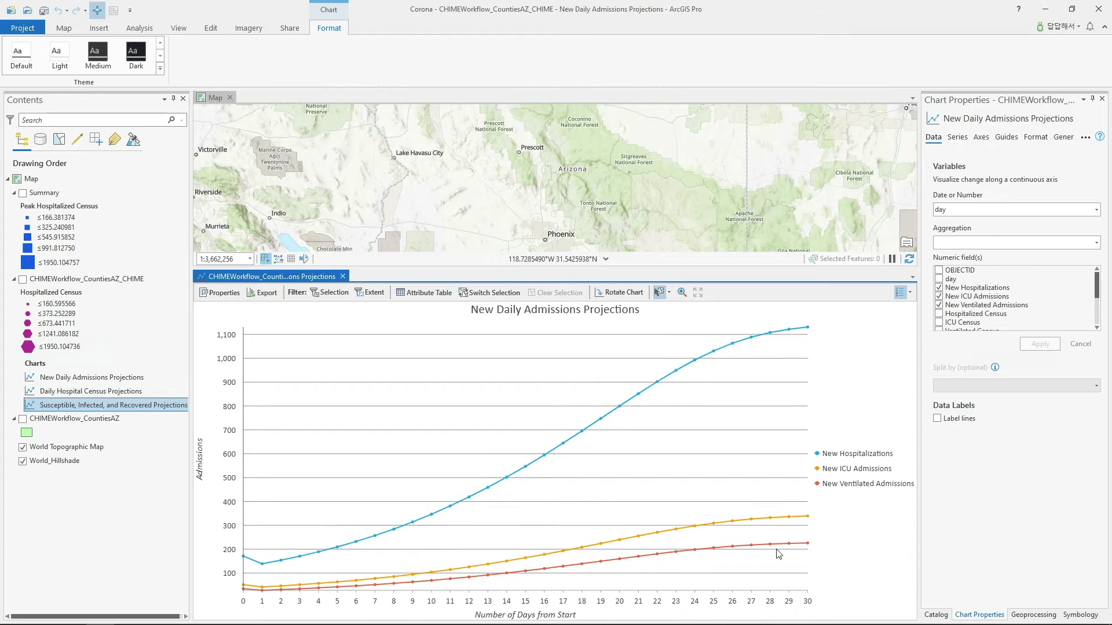
mouse_move(778, 554)
click(343, 277)
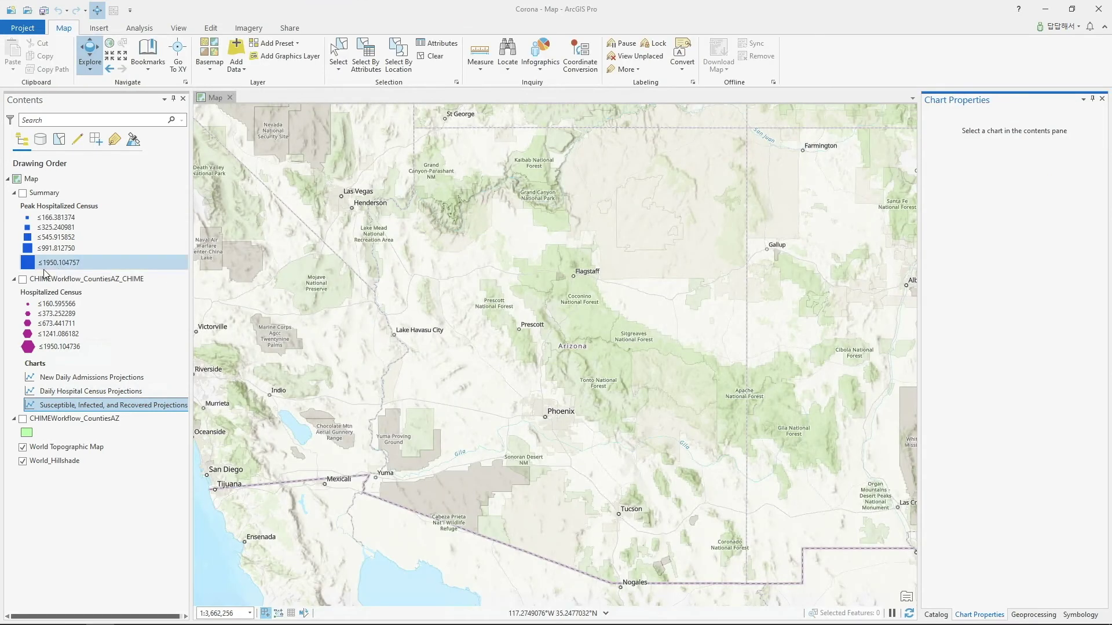
Show the CHIMEWorkflow_CountiesAZ_CHIME layer, look through its attribute table of daily projections, and close the table
click(23, 280)
click(72, 279)
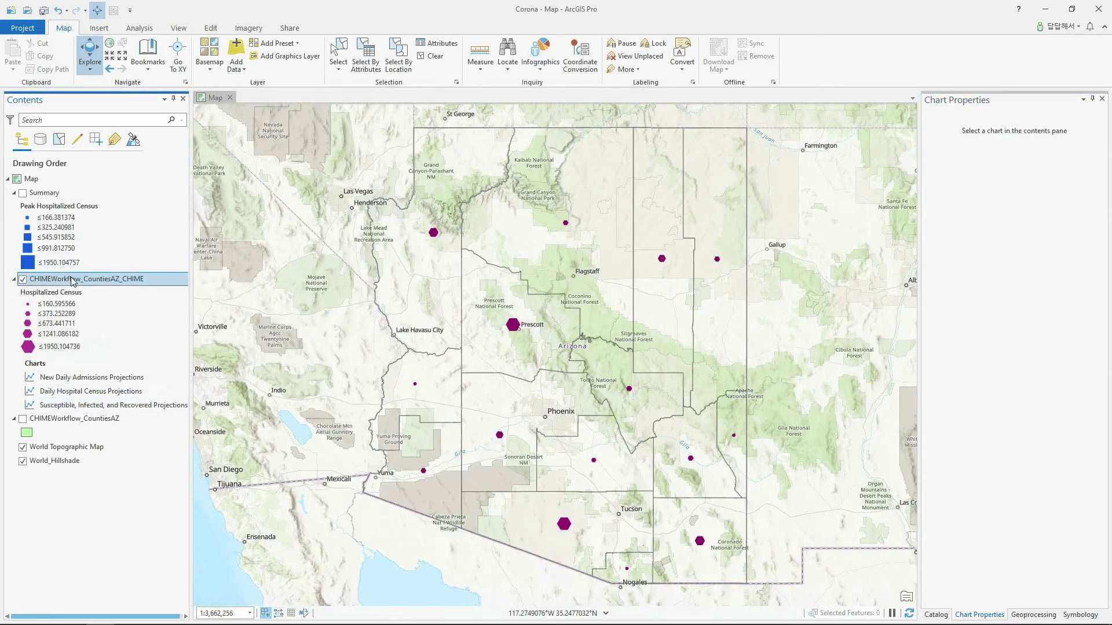
right_click(72, 280)
click(121, 308)
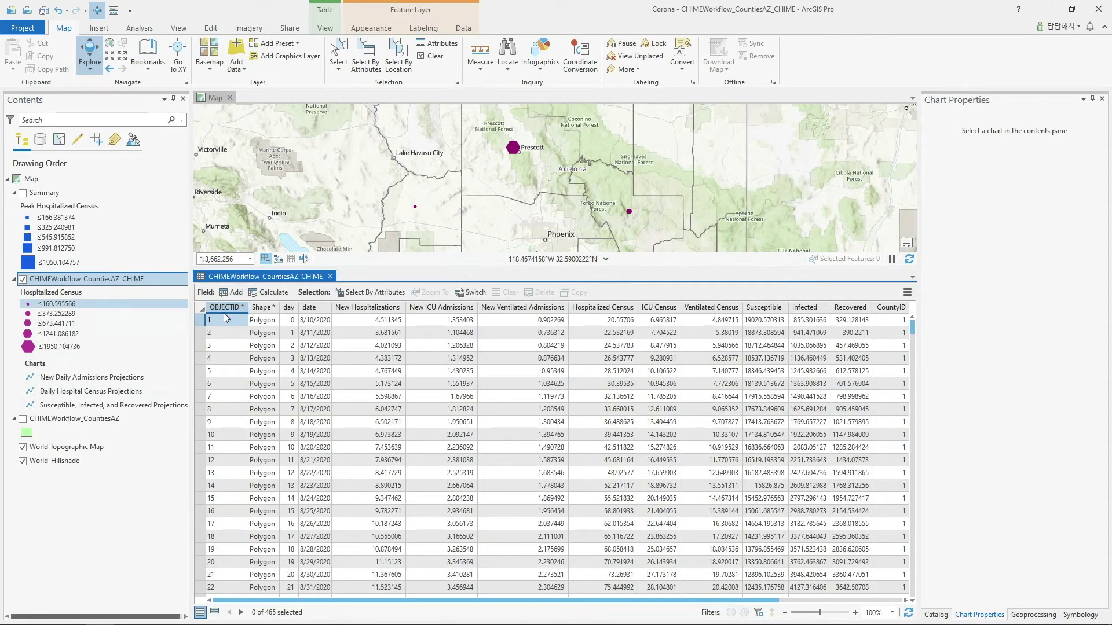
scroll(304, 360, down, 12)
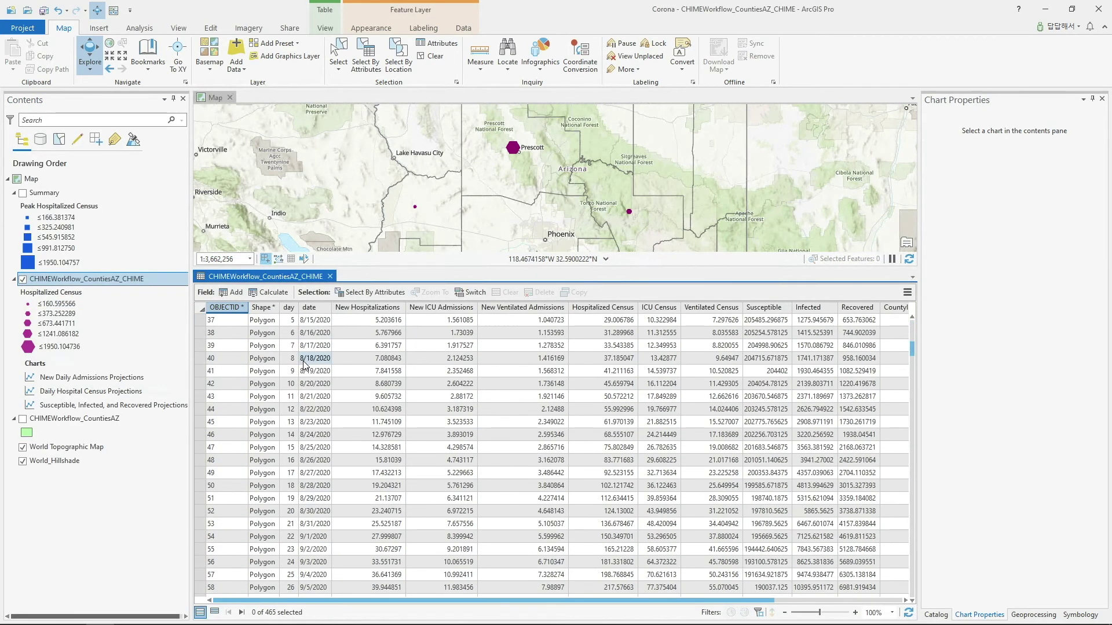
scroll(303, 360, up, 12)
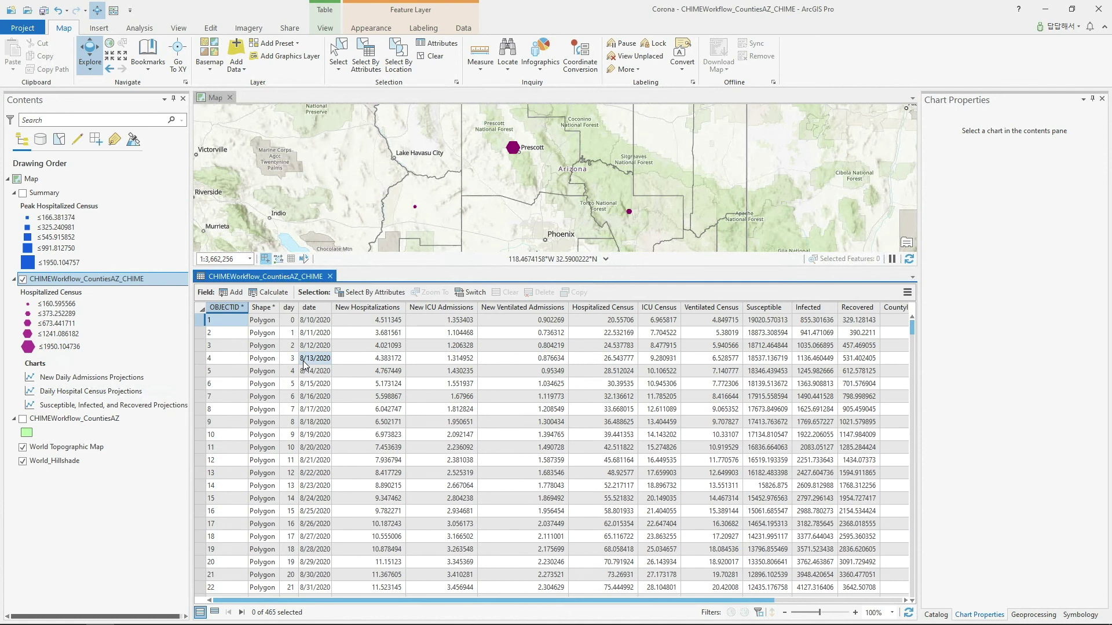
click(329, 276)
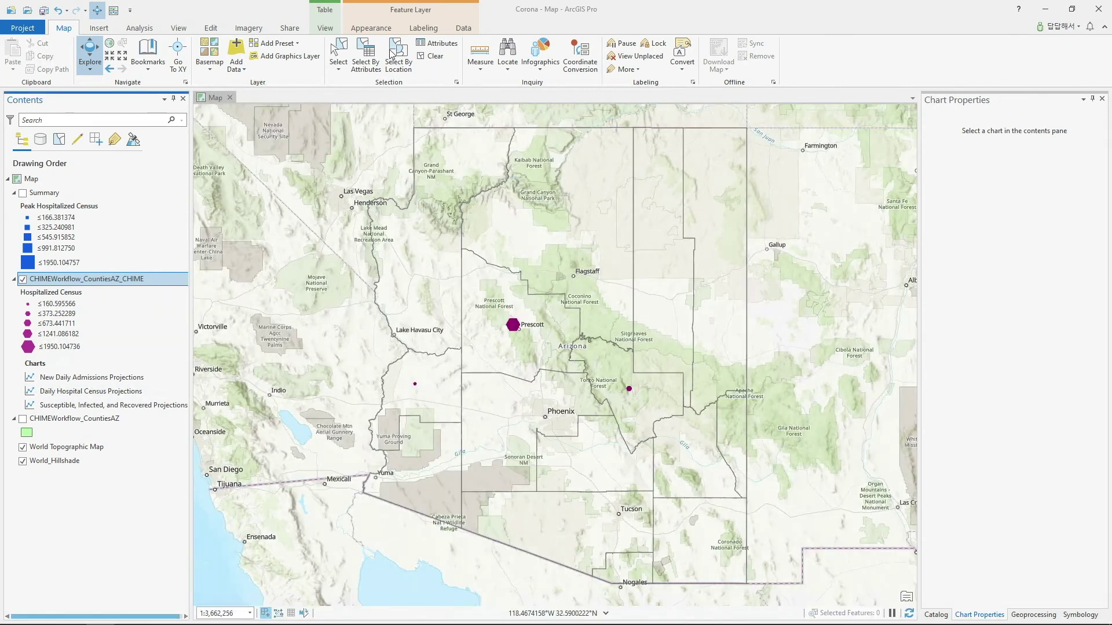
Symbolize the CHIMEWorkflow_CountiesAZ_CHIME layer with graduated colors based on the New Hospitalizations field
click(347, 29)
click(262, 67)
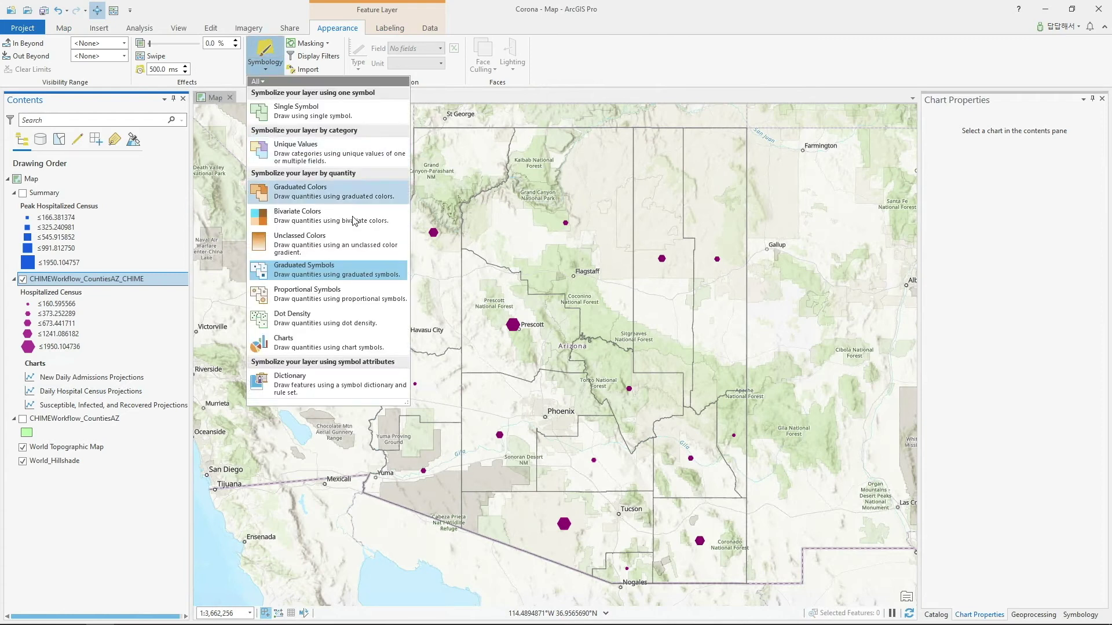
click(360, 197)
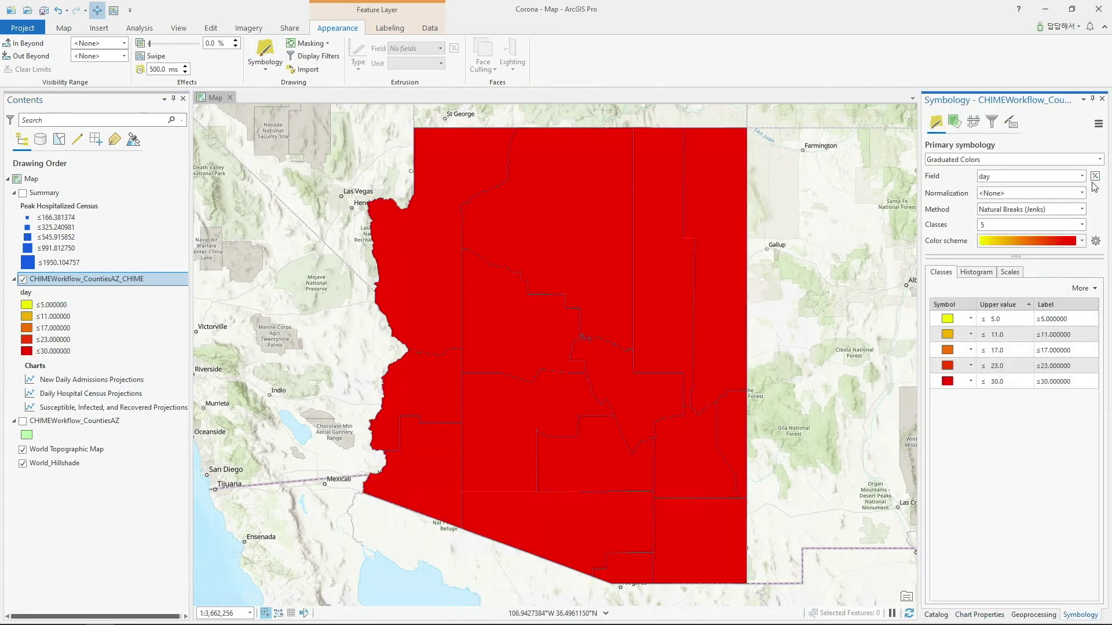
click(1082, 177)
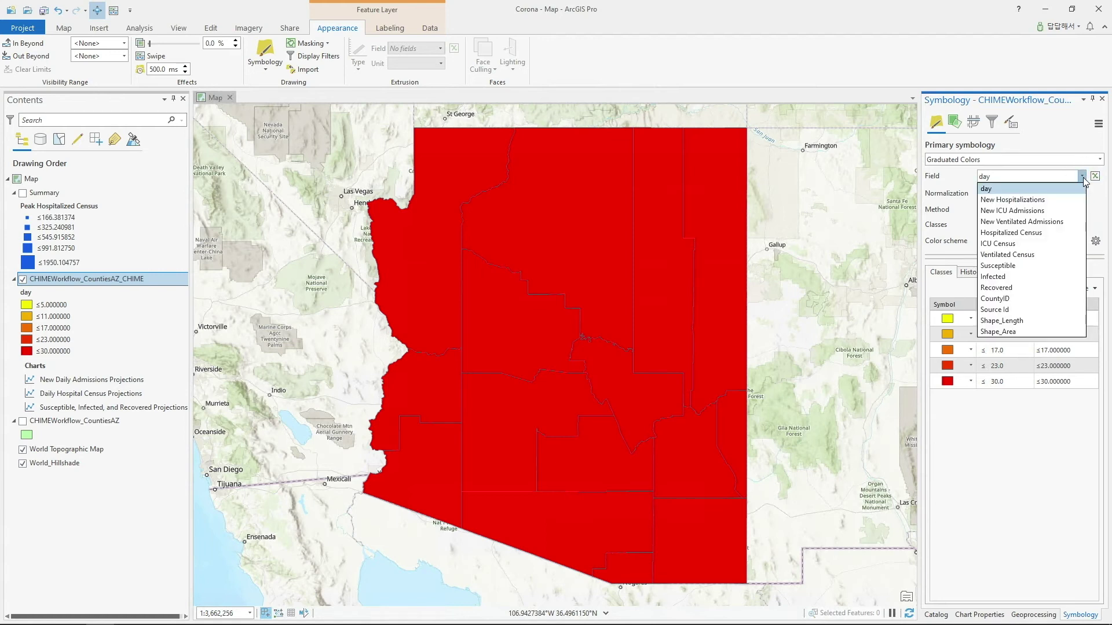
click(1053, 200)
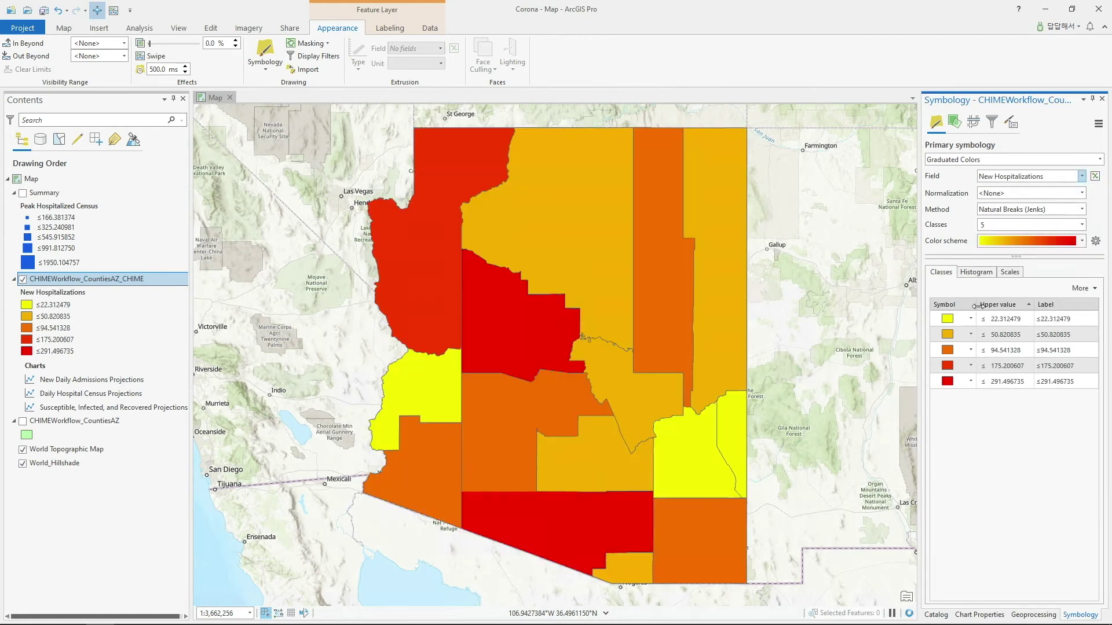
Enable time on the CHIMEWorkflow_CountiesAZ_CHIME layer so each feature has a single time field, using date
click(114, 281)
double_click(114, 281)
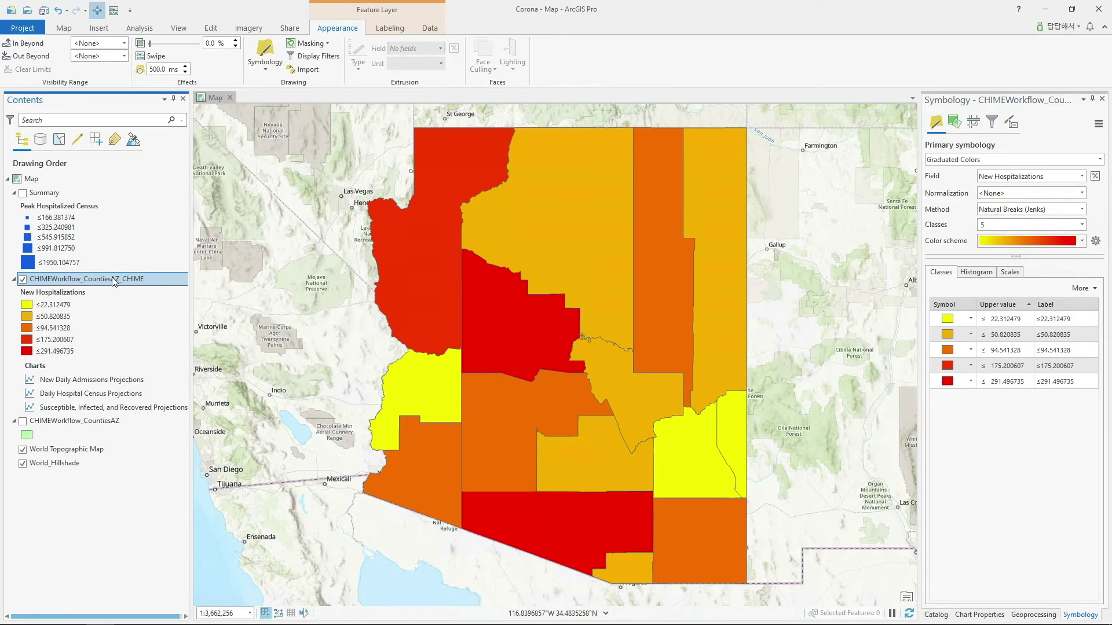
click(409, 330)
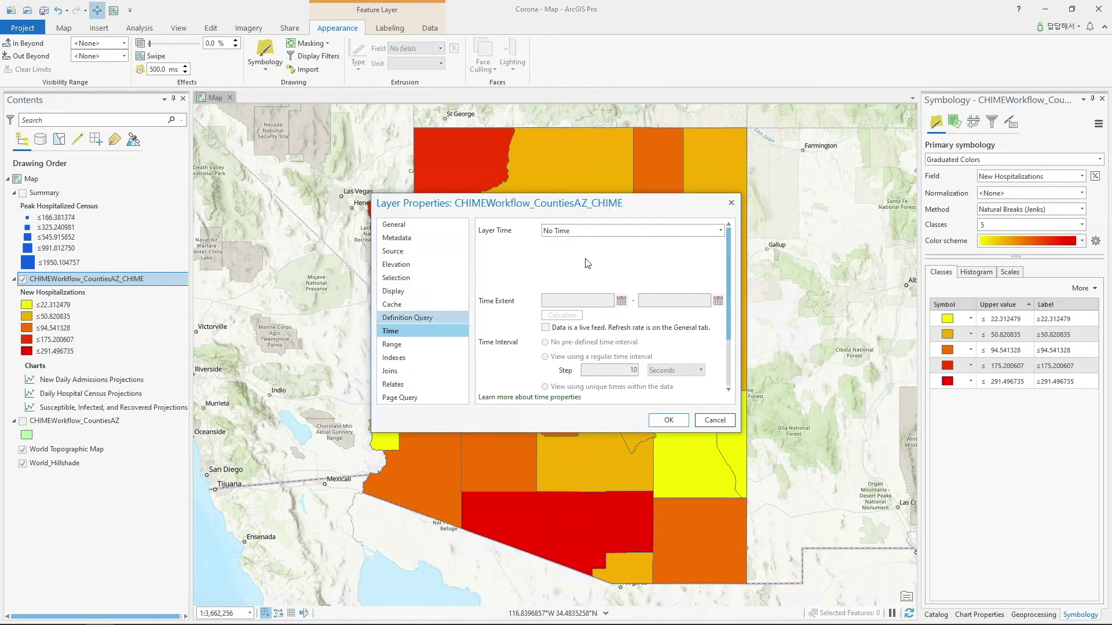
click(637, 231)
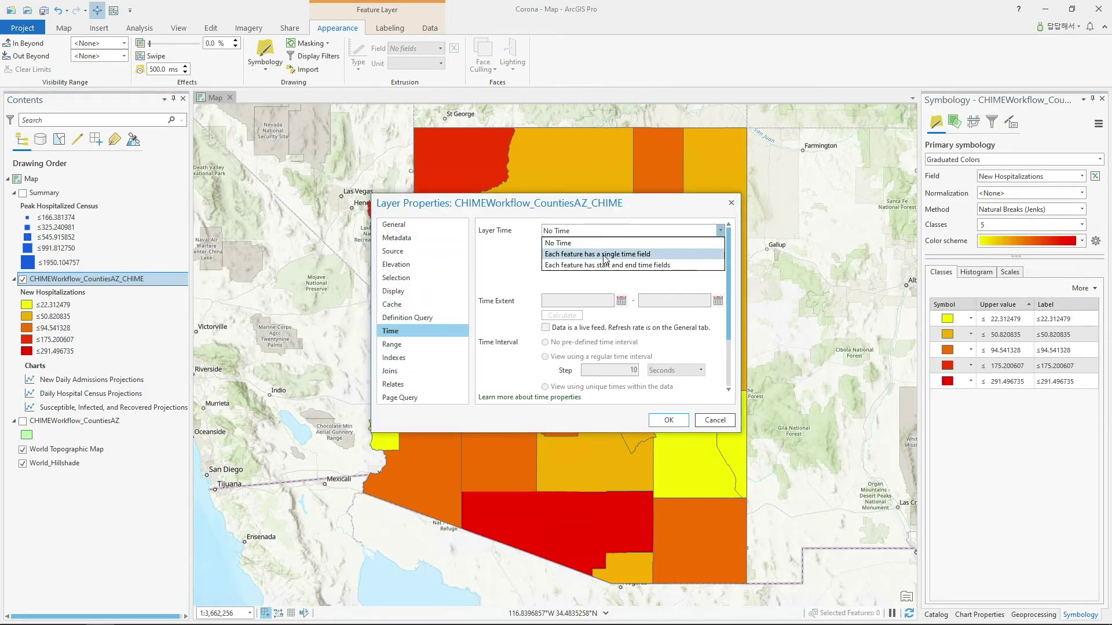
click(606, 254)
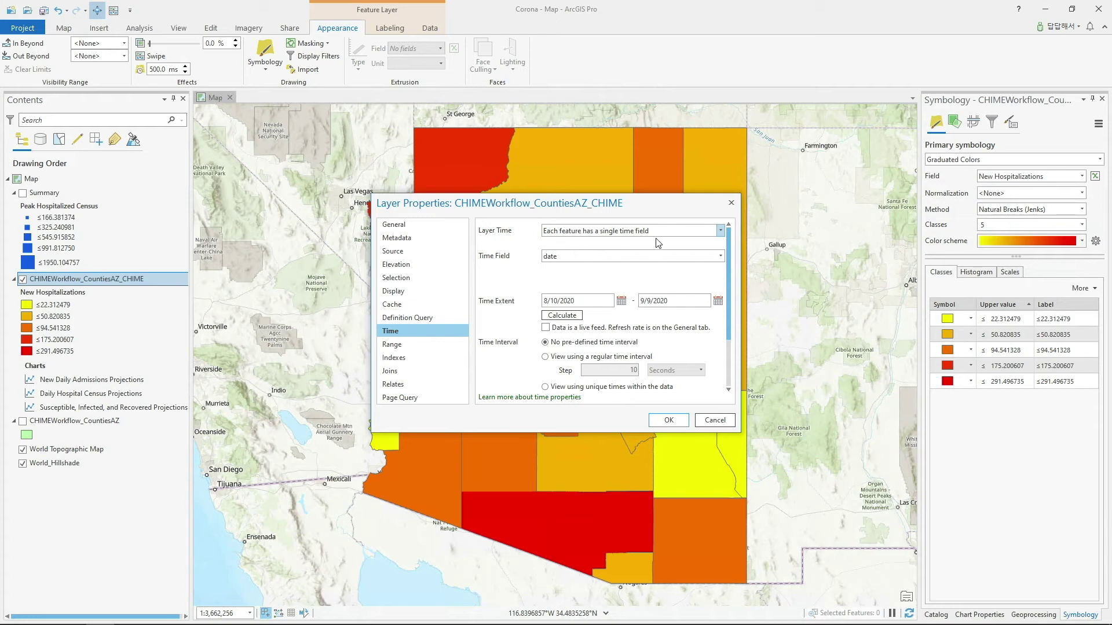
click(669, 419)
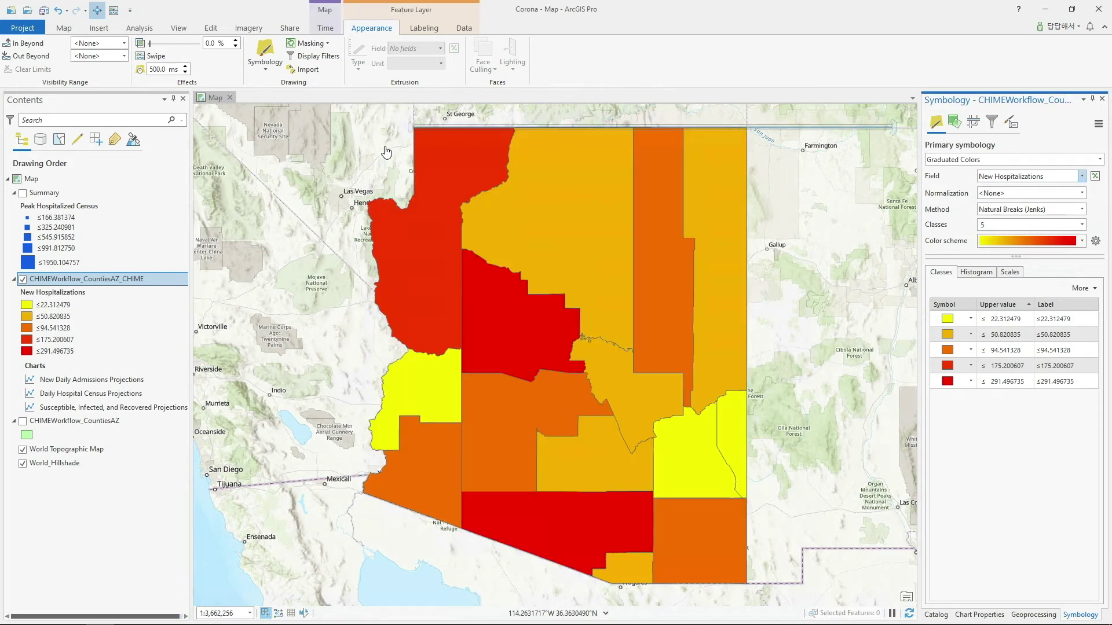
Play the map's time animation to watch daily new hospitalizations by county
click(326, 29)
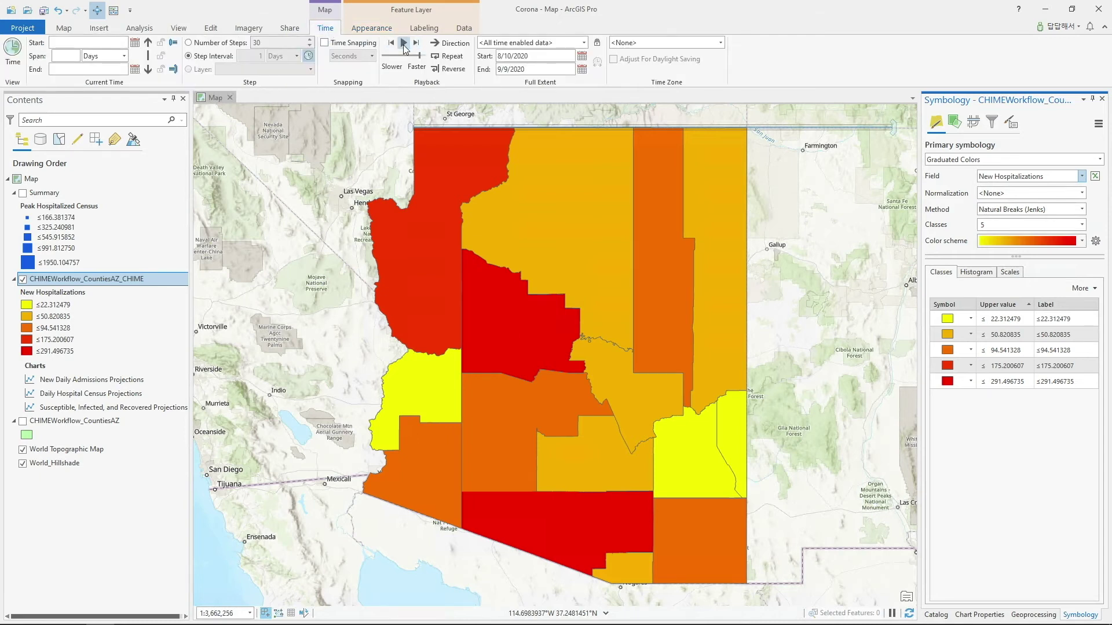
click(404, 43)
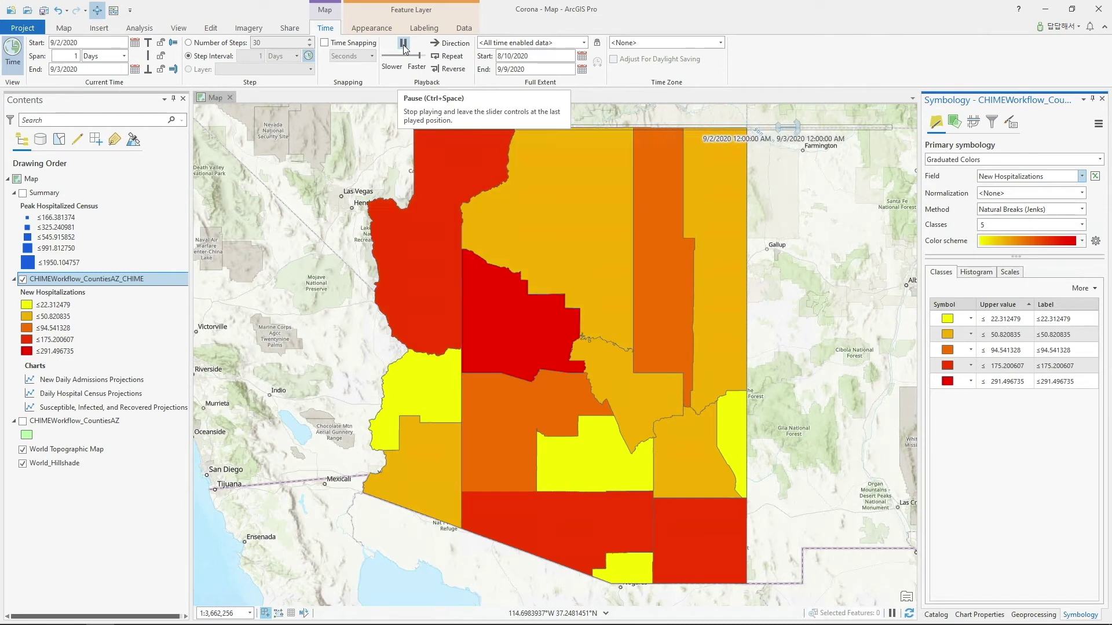
Stop the time animation back at its start and hide the CHIMEWorkflow_CountiesAZ_CHIME layer
click(404, 48)
click(391, 42)
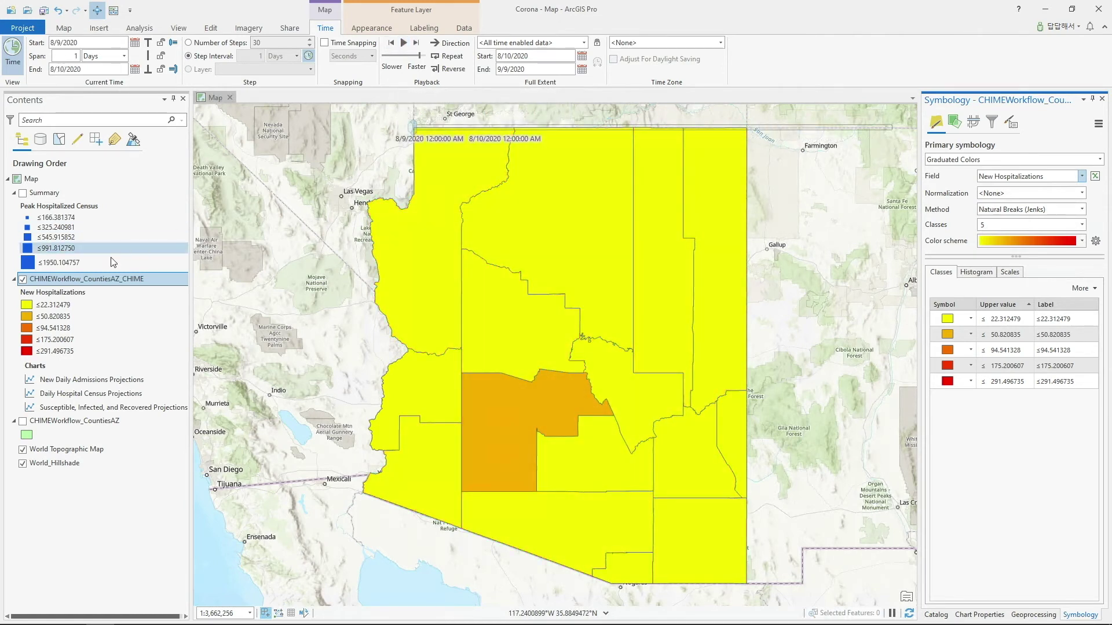
click(77, 381)
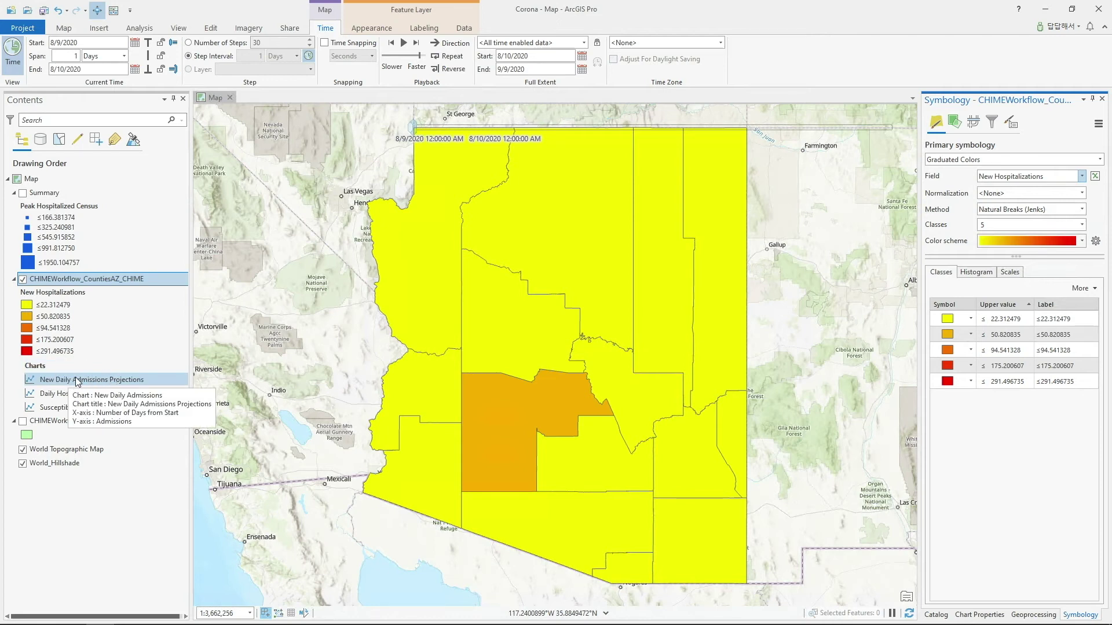
click(93, 280)
click(93, 382)
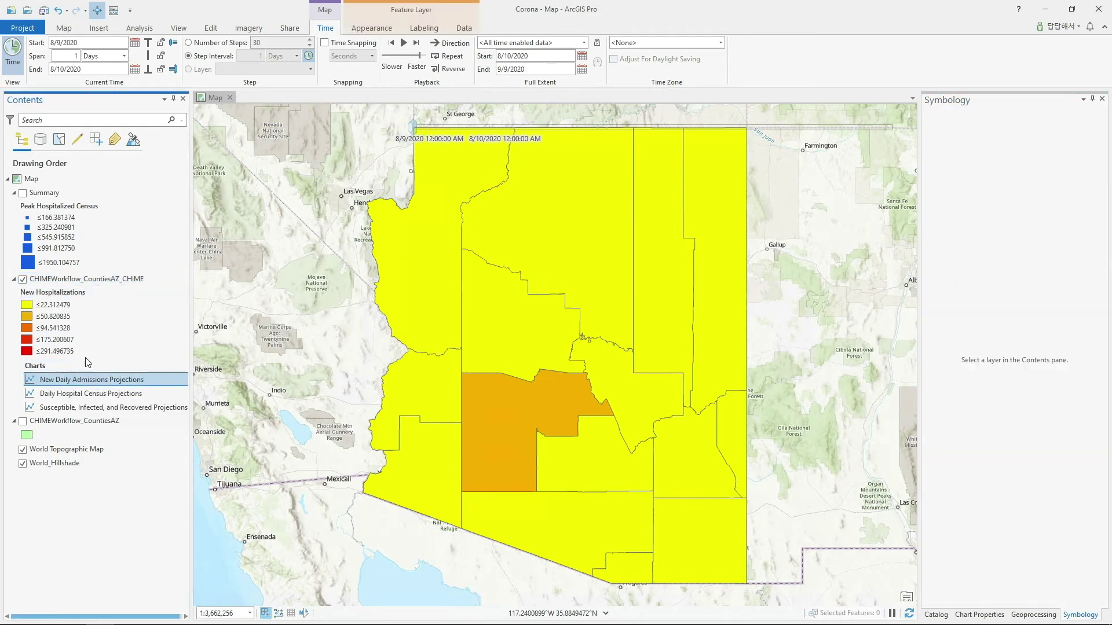
click(23, 279)
Look through the Summary layer's attribute table, including the peak census and peak date fields, and close the table
click(56, 196)
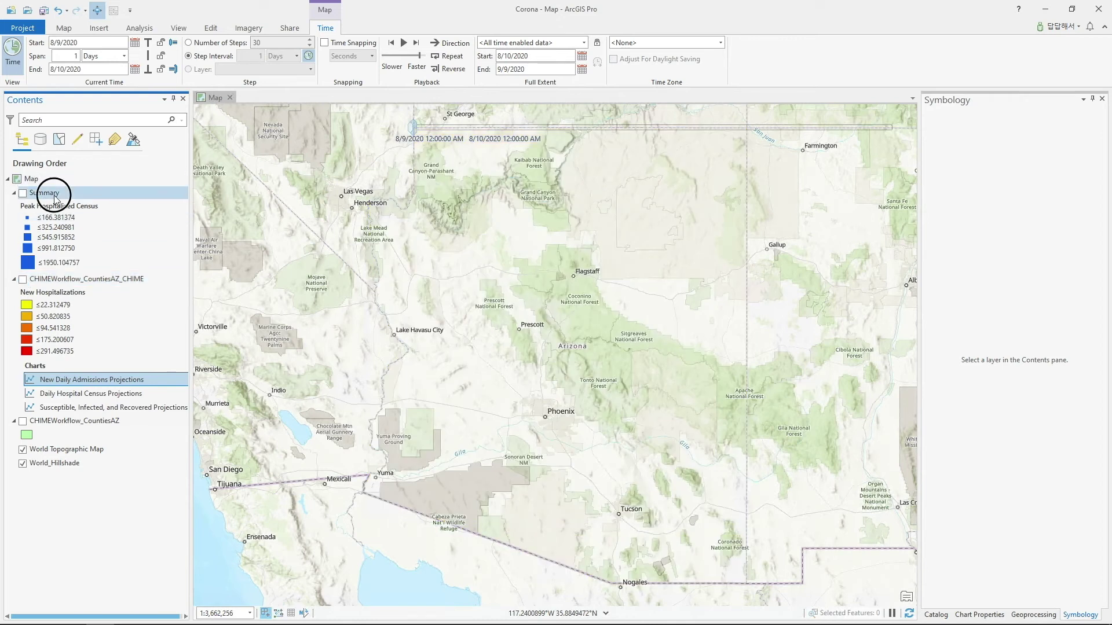
right_click(56, 196)
click(119, 246)
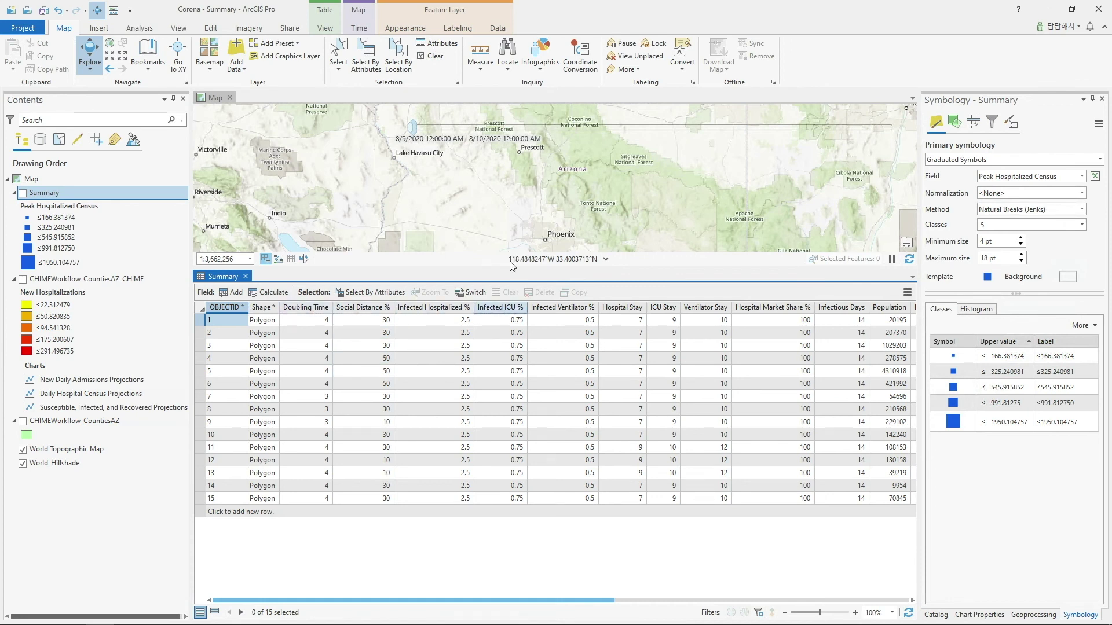
drag(507, 599, 819, 602)
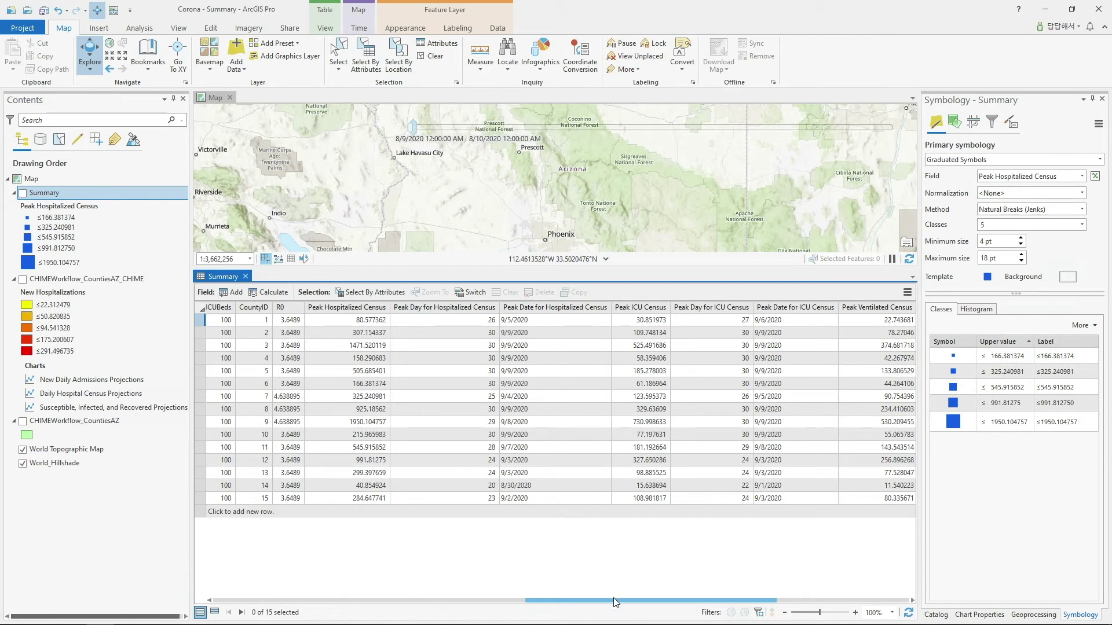
drag(662, 602, 253, 604)
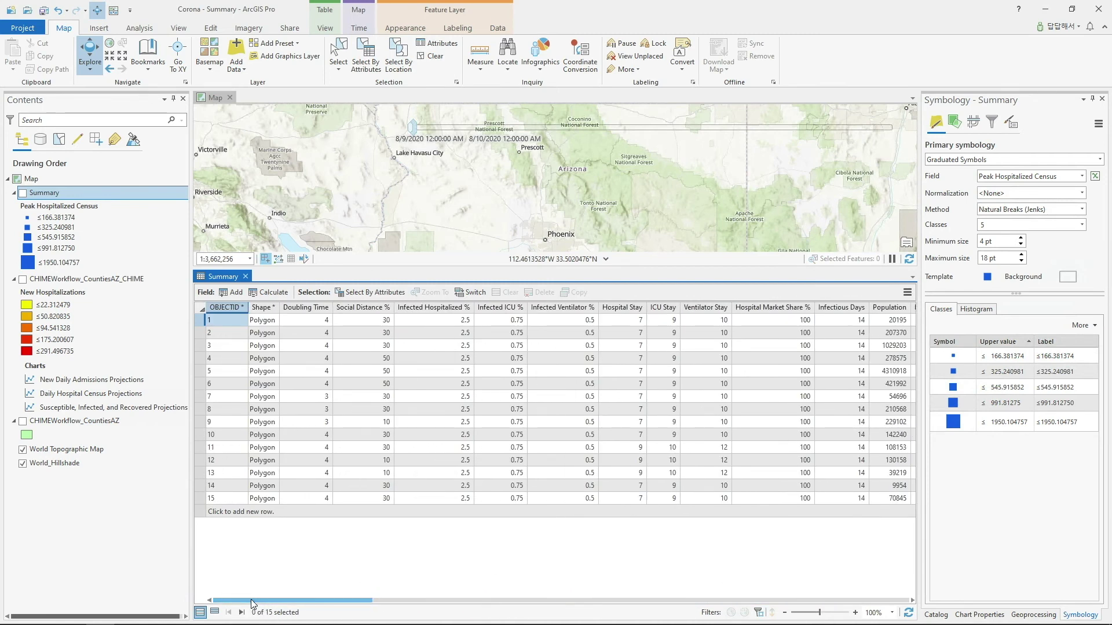
click(245, 277)
Show the Summary layer and create a calendar heat chart from it using Peak Date for Hospitalized Census as the date
click(23, 193)
right_click(71, 197)
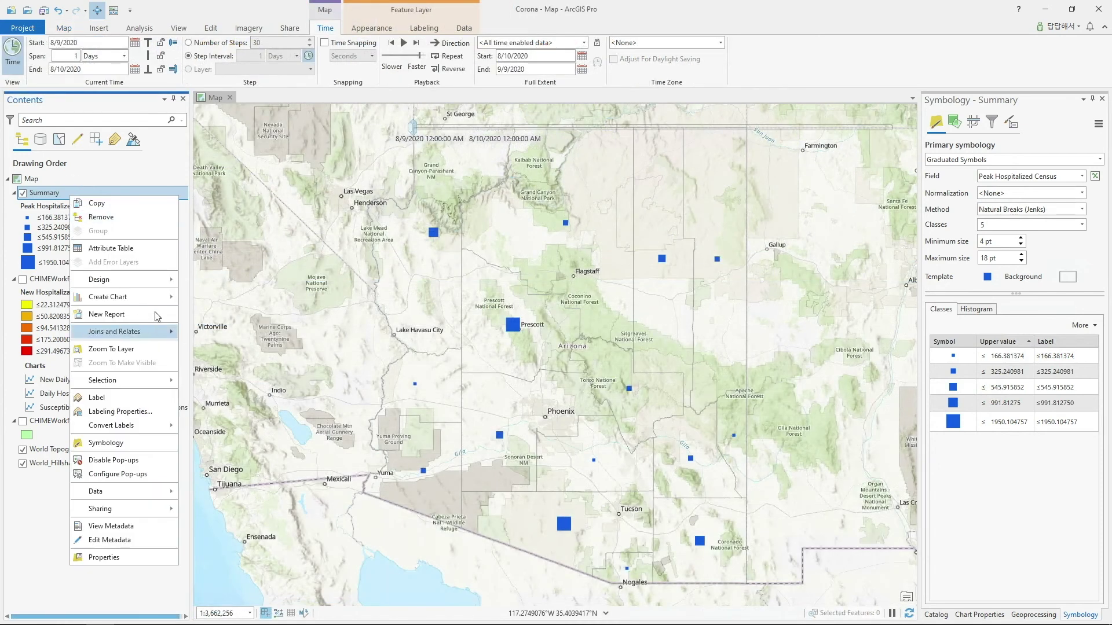
mouse_move(164, 299)
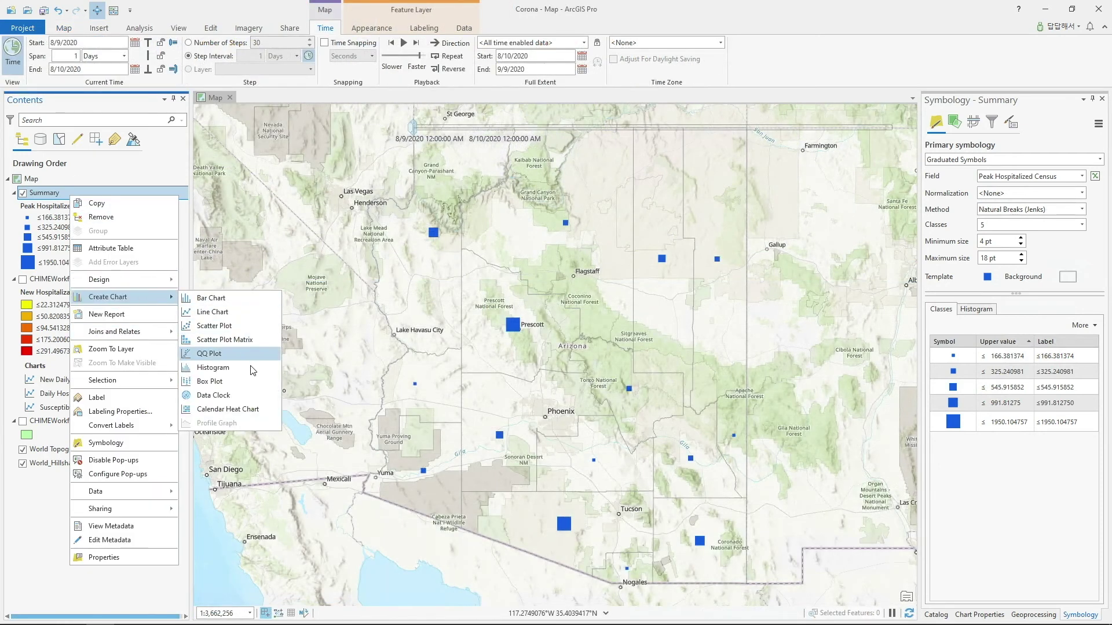
click(234, 411)
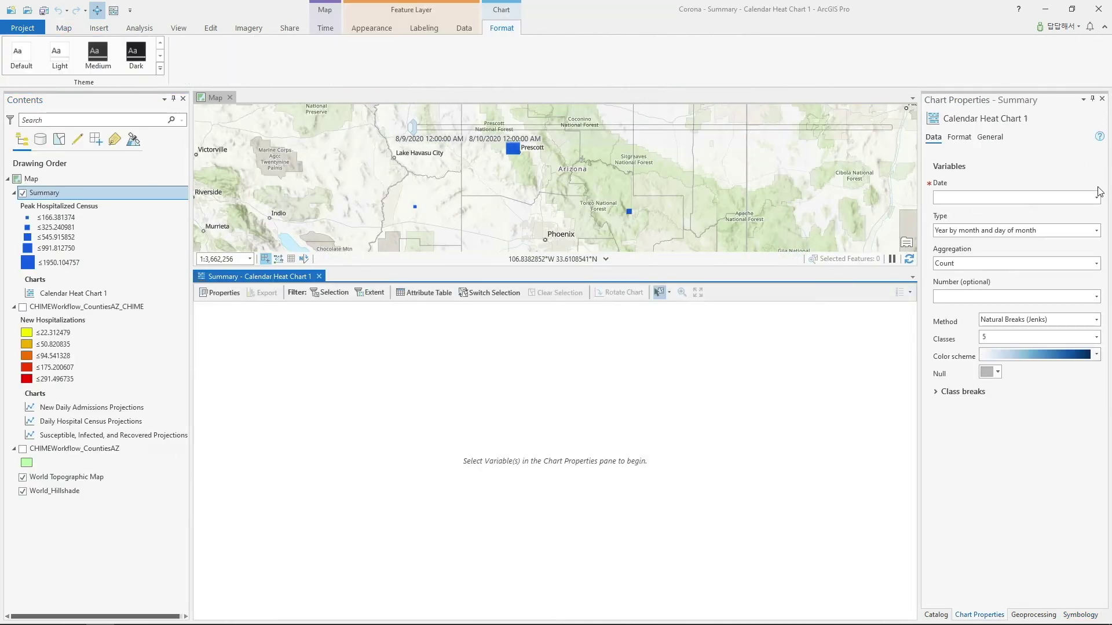
click(1097, 197)
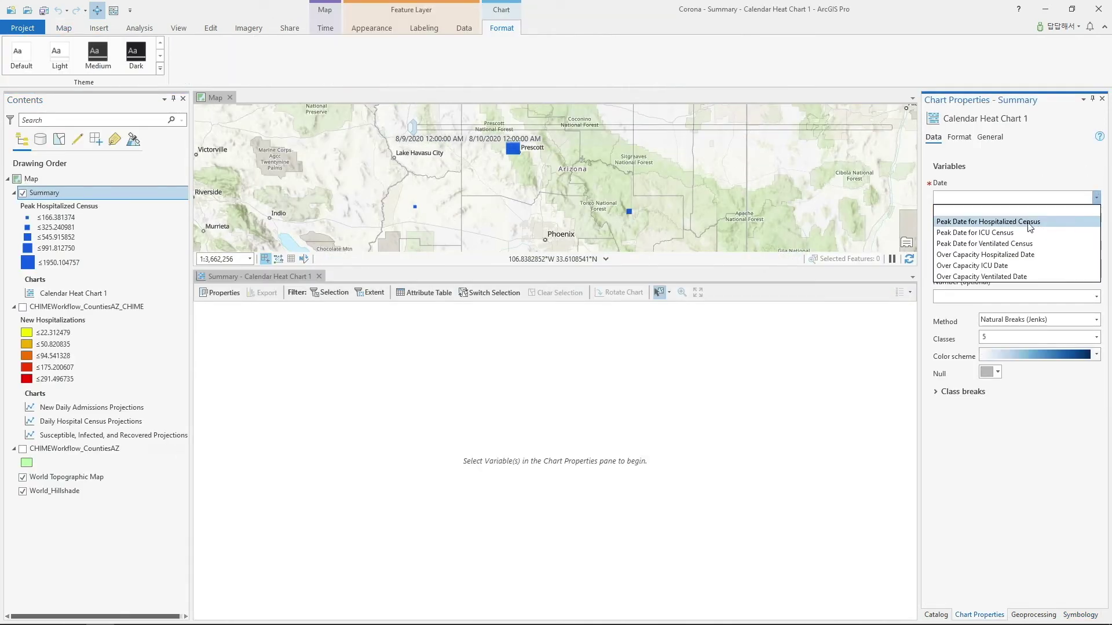
click(1029, 226)
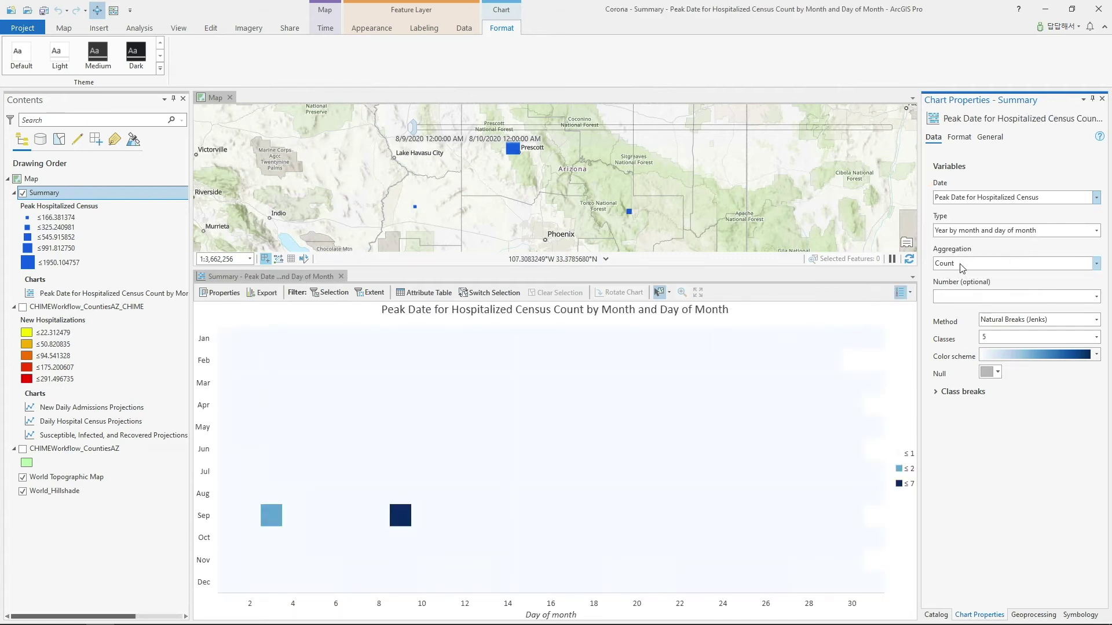
Select the September 3 and September 9 cells of the heat chart to locate their counties on the map, and close the chart
mouse_move(275, 514)
click(274, 516)
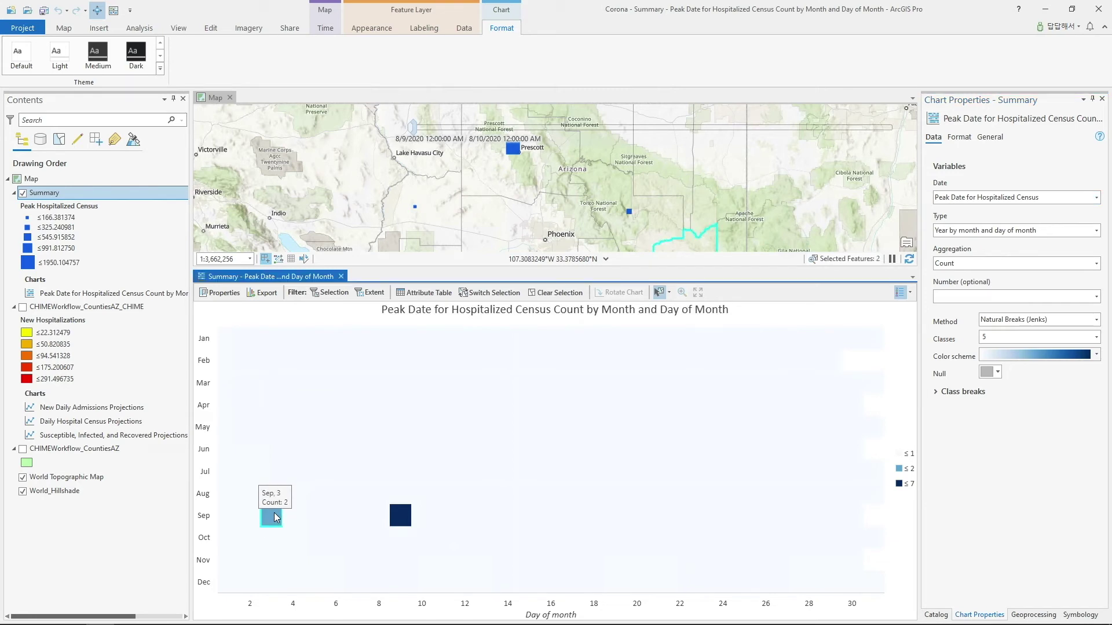
scroll(498, 218, down, 2)
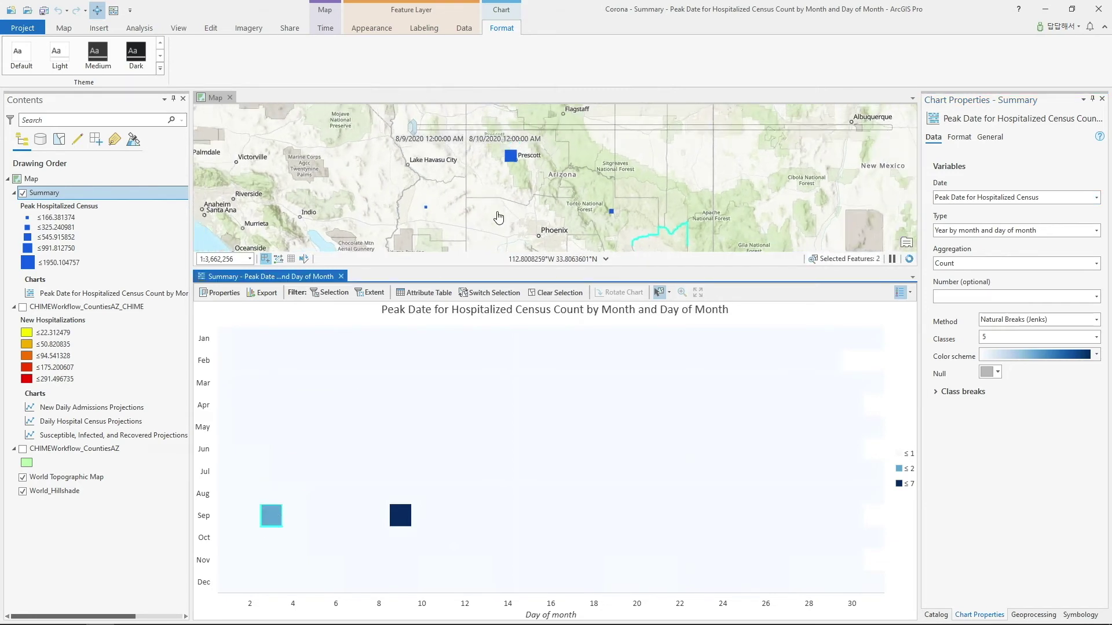
drag(484, 186, 467, 161)
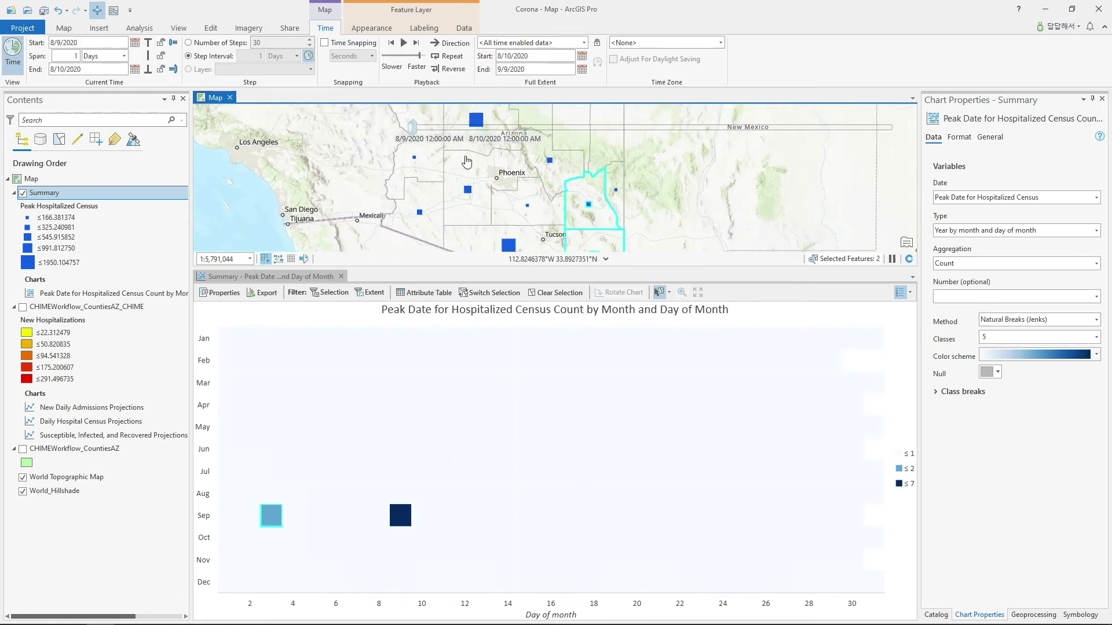
scroll(467, 161, down, 3)
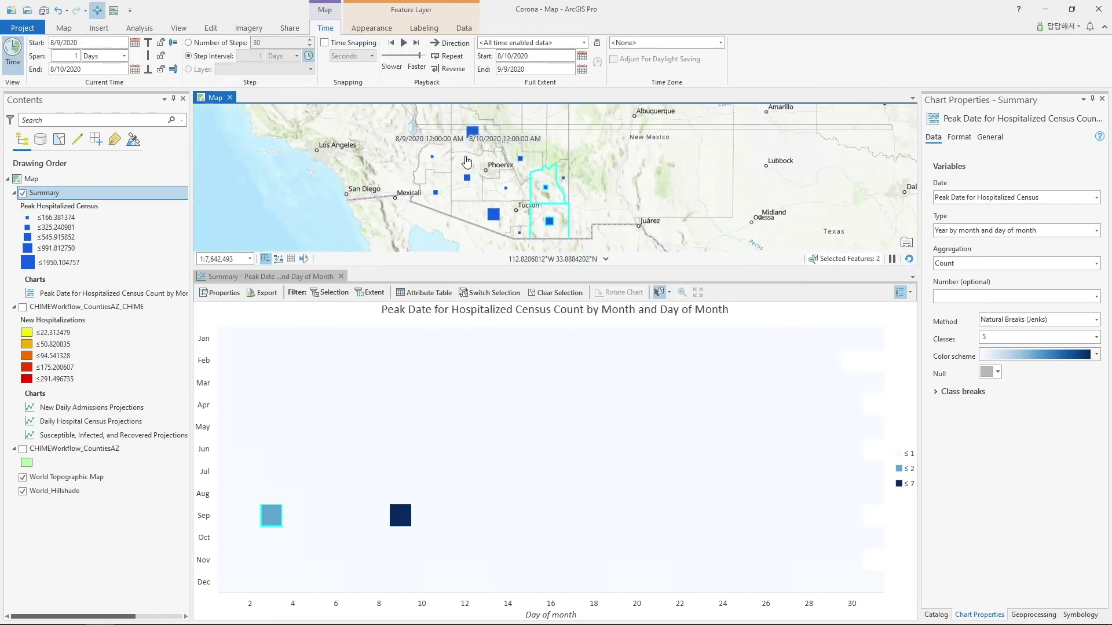
drag(543, 266, 544, 393)
mouse_move(404, 553)
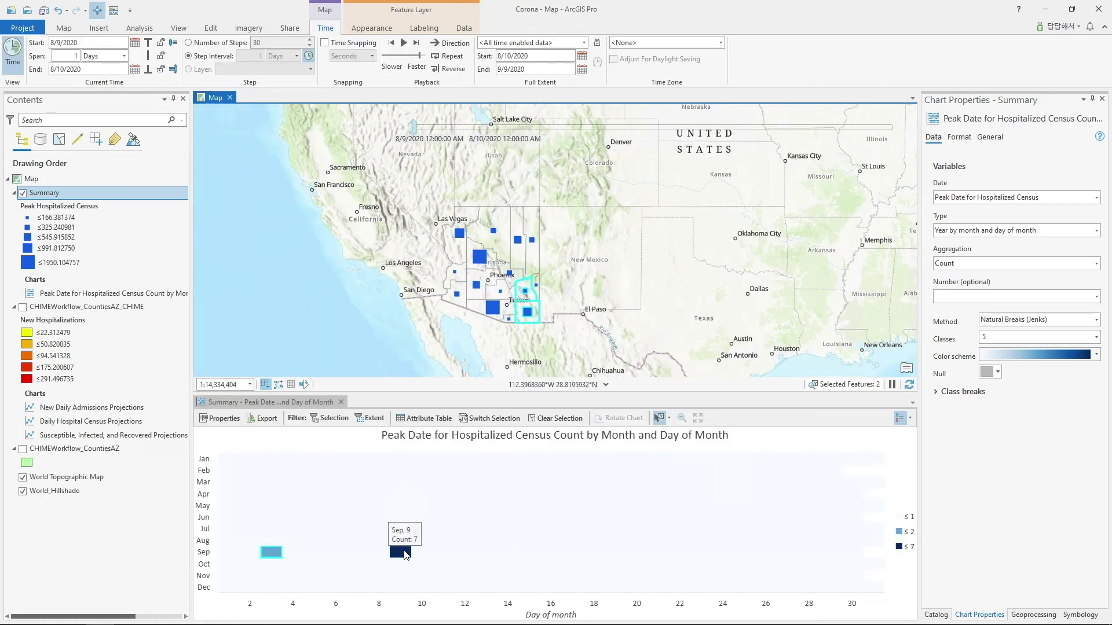
click(404, 553)
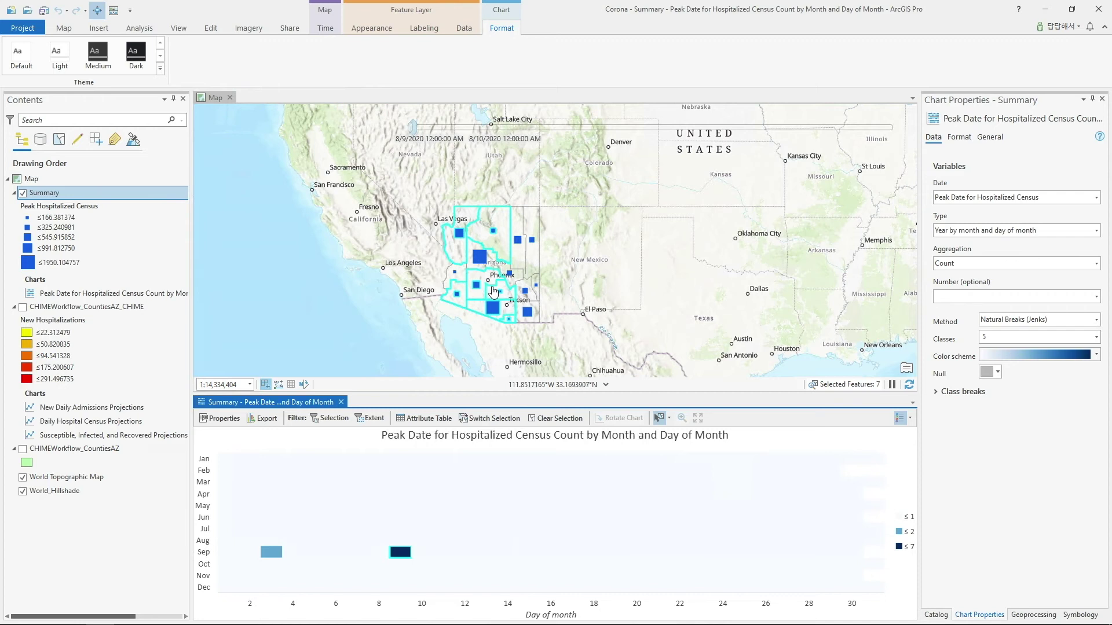
click(341, 402)
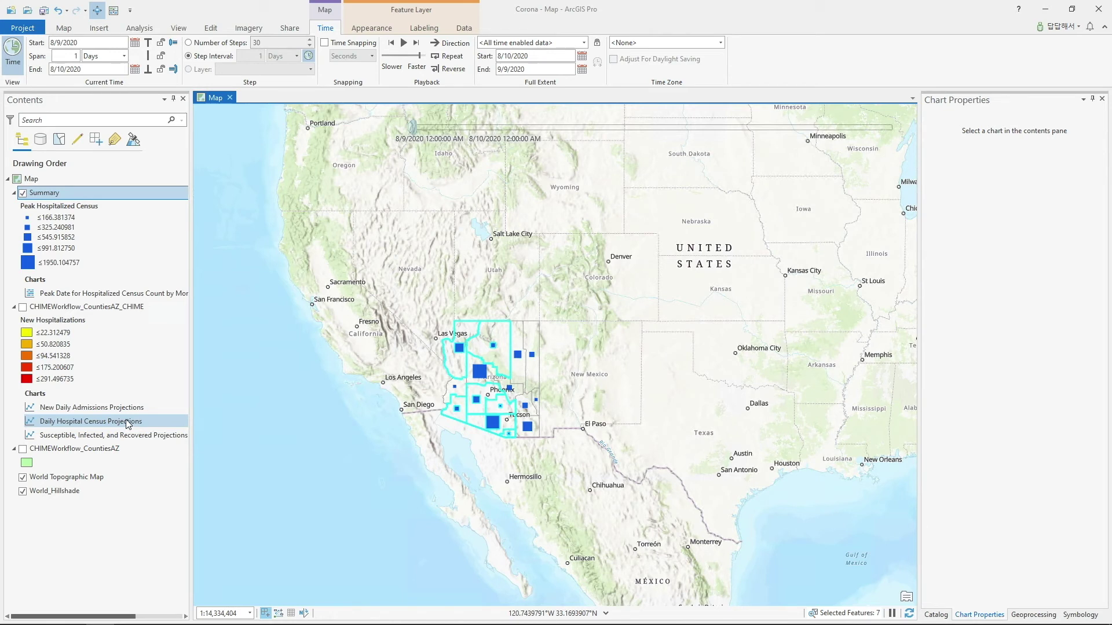
Remove the Summary, CHIMEWorkflow_CountiesAZ_CHIME and CHIMEWorkflow_CountiesAZ layers from the map
click(14, 307)
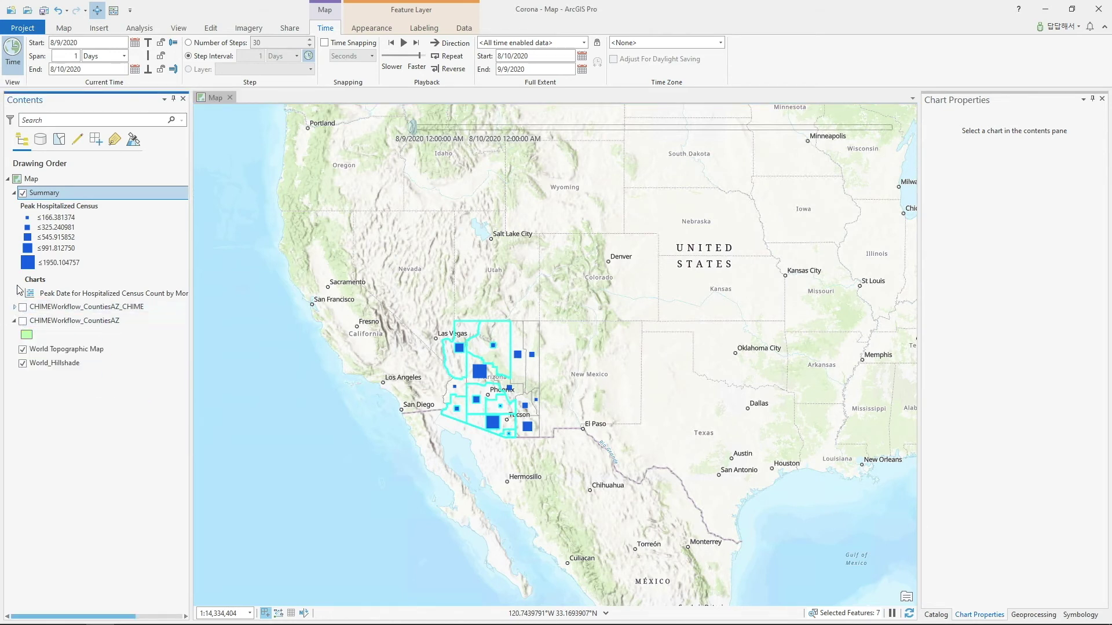
click(15, 193)
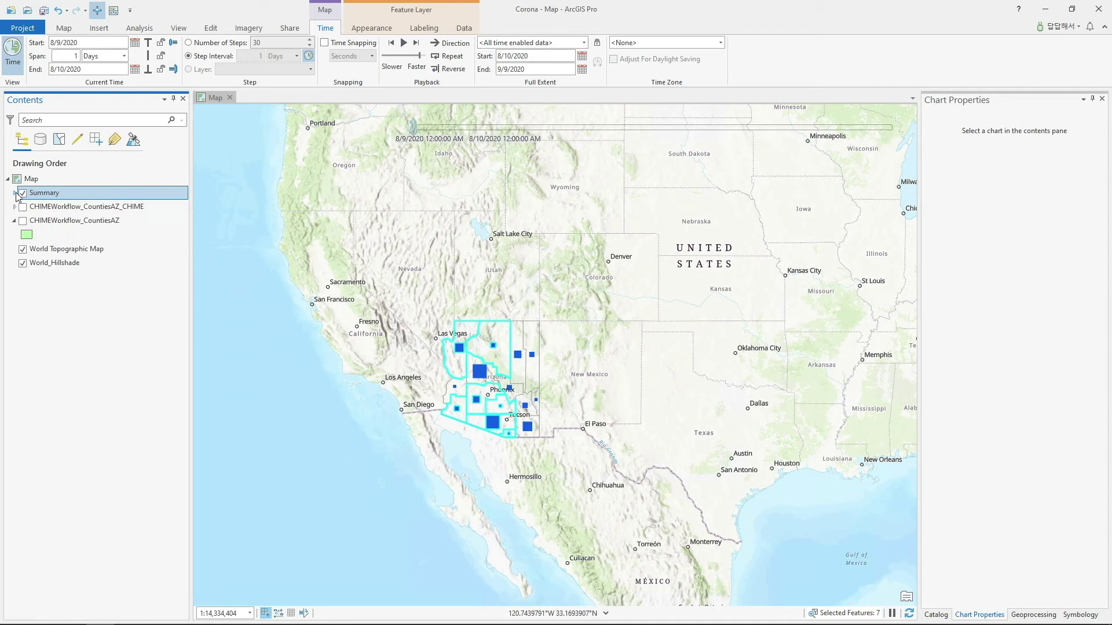
click(100, 207)
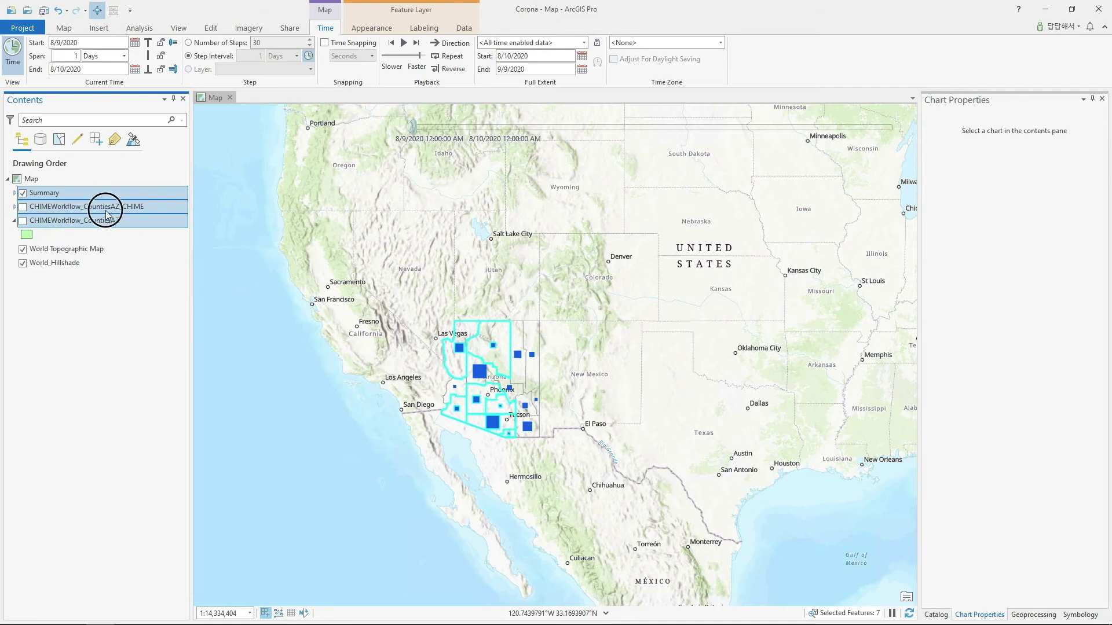
right_click(109, 193)
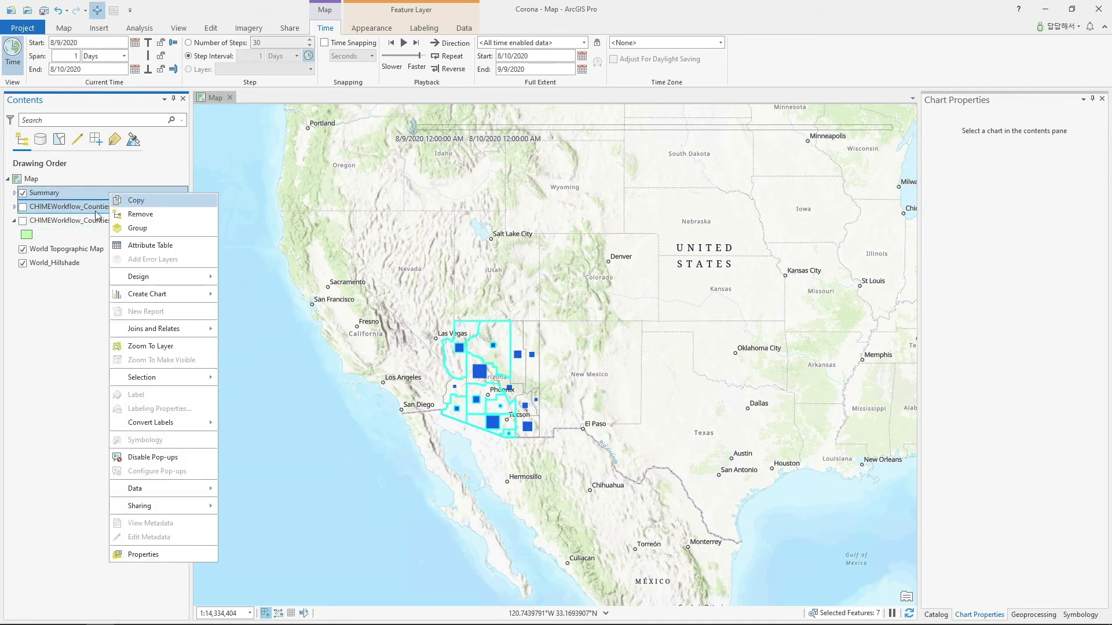
click(68, 220)
shift+click(86, 194)
key(Delete)
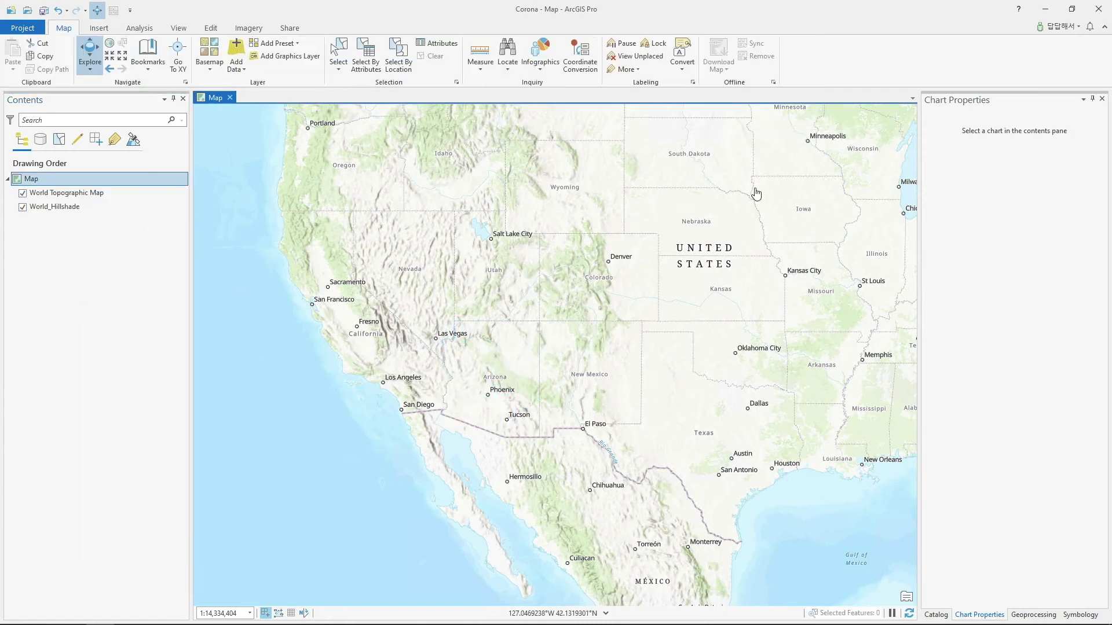
Search the Living Atlas for "covid" and add the COVID-19 Trends for Countries layer to the map
click(936, 614)
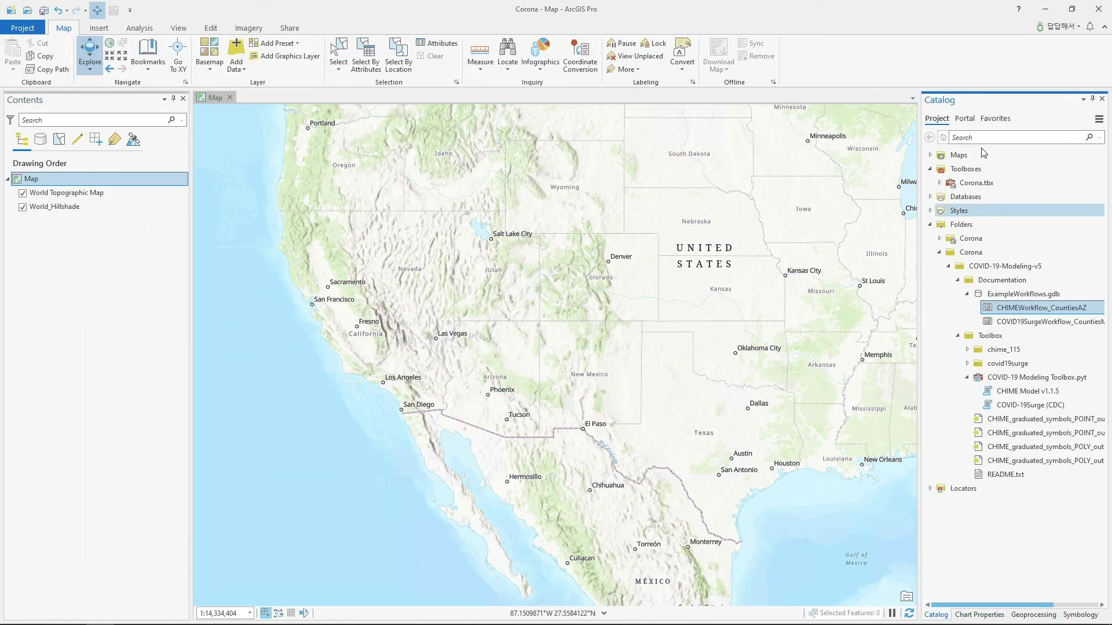
click(1033, 138)
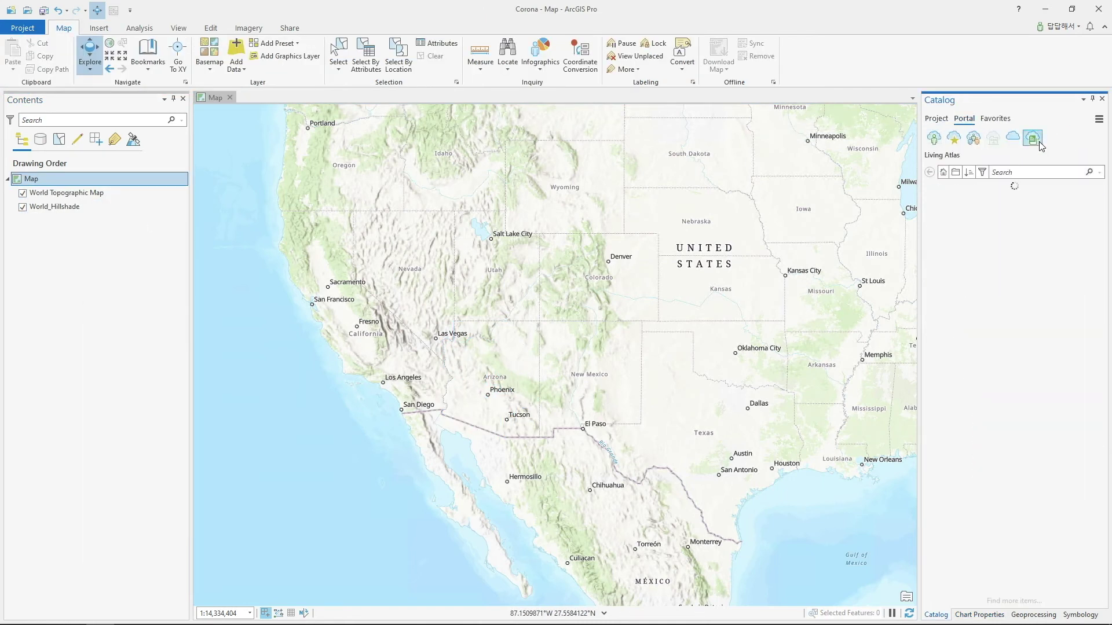
click(1036, 172)
text(covid)
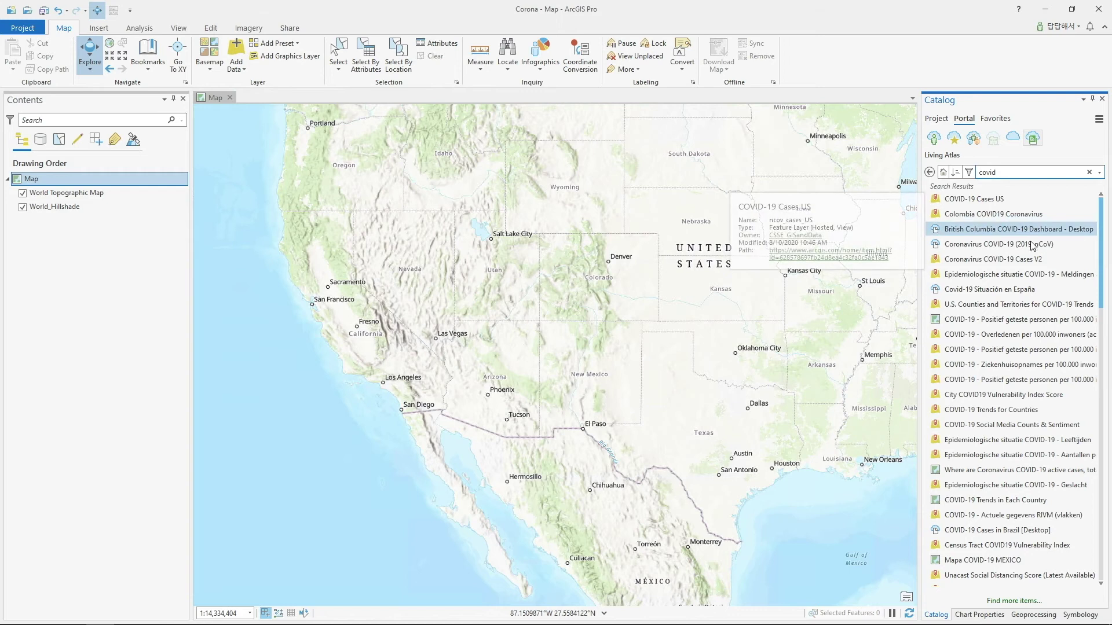
right_click(1003, 415)
click(1023, 422)
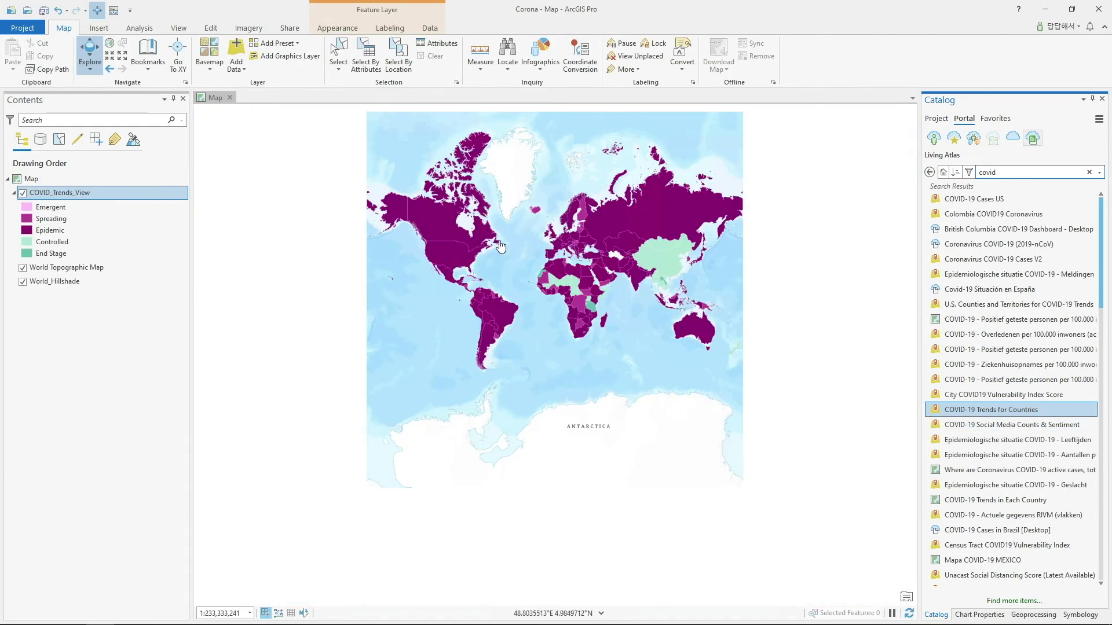
Examine the population, trend type and active case fields in the COVID_Trends_View attribute table, and close the table
right_click(96, 197)
click(139, 244)
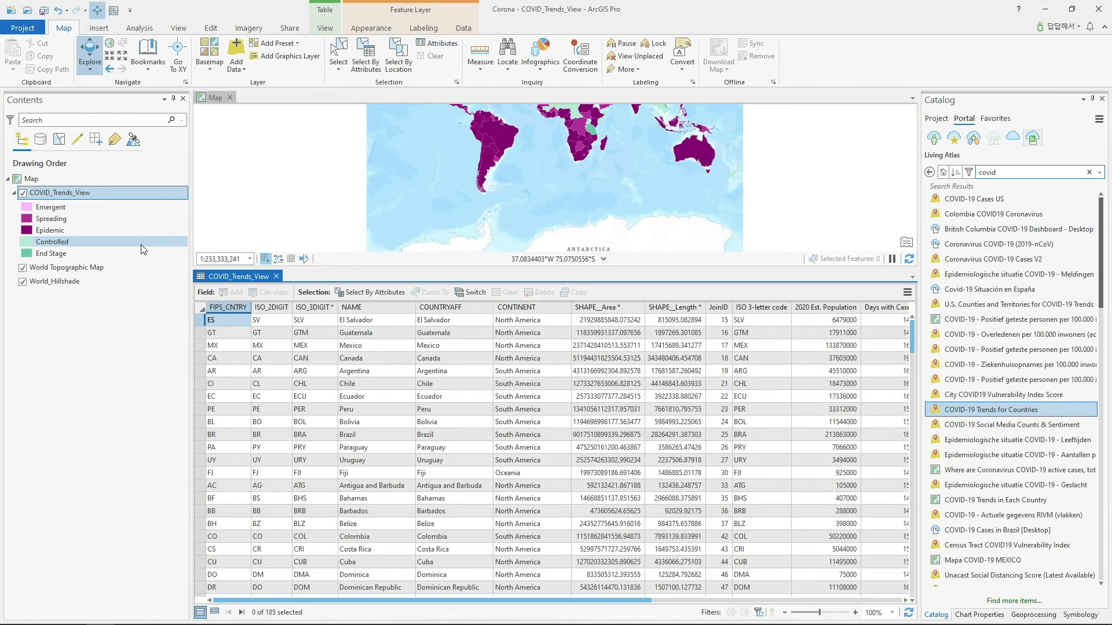
click(397, 599)
drag(397, 599, 488, 607)
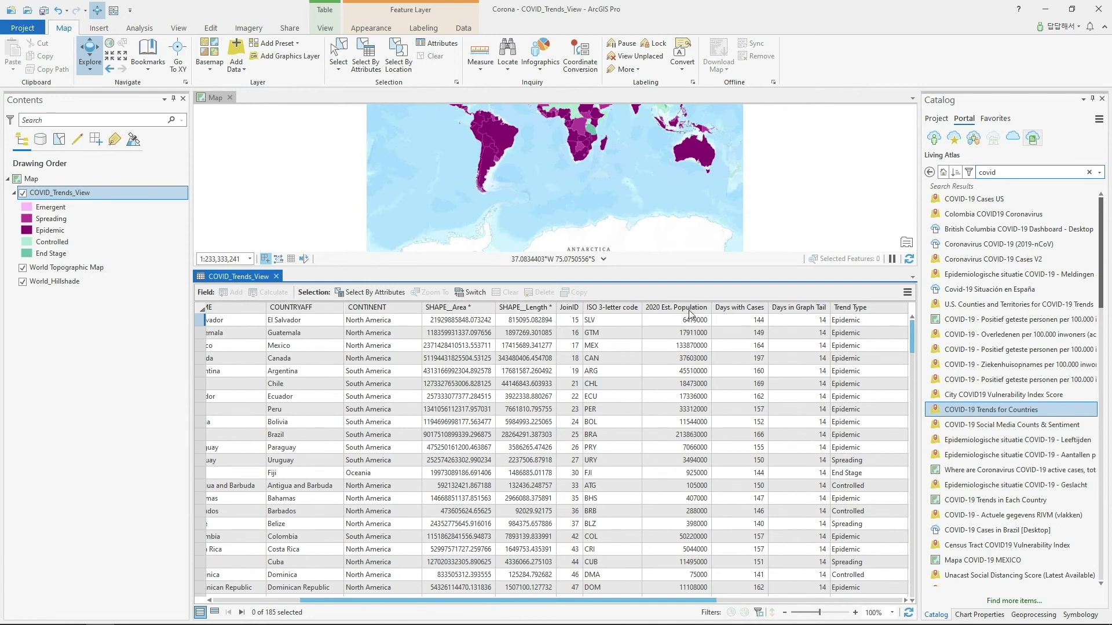
drag(681, 601, 806, 601)
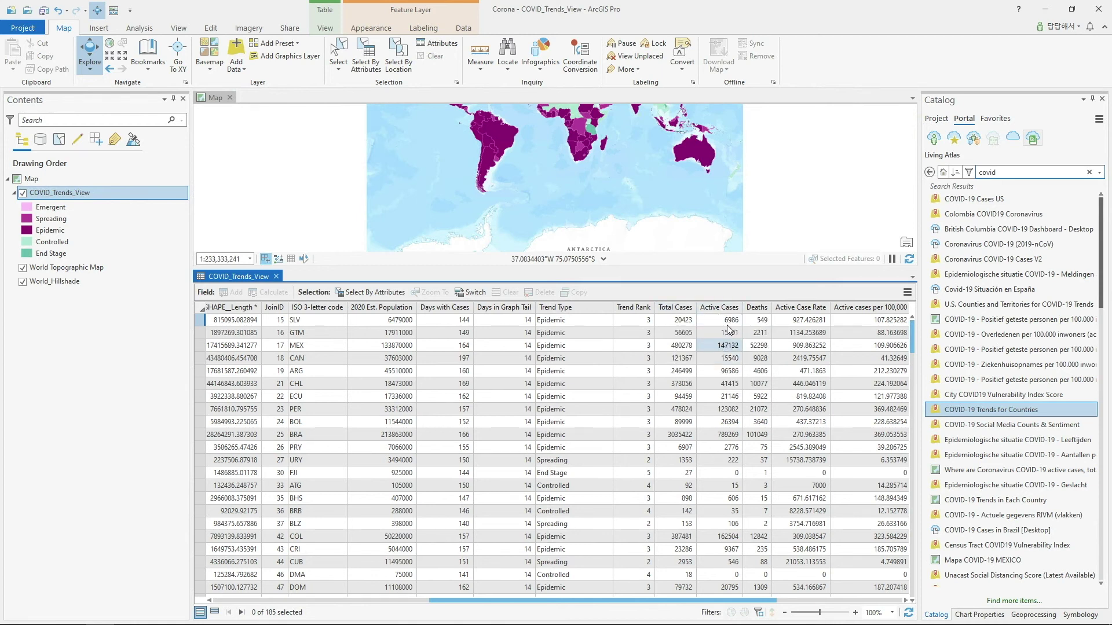
click(722, 373)
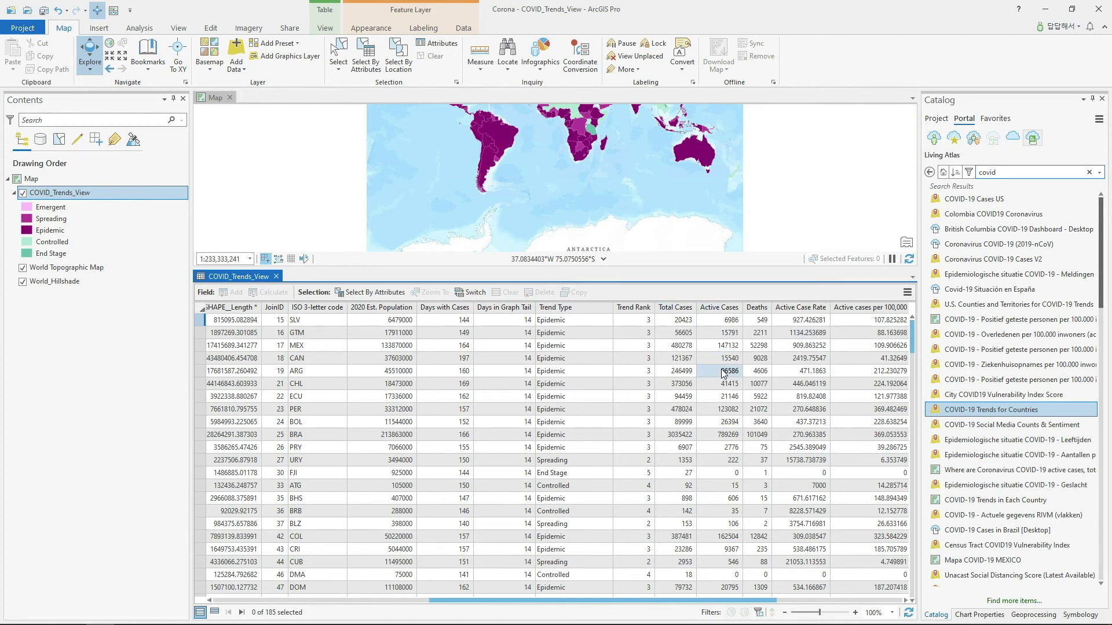
click(277, 276)
Export the COVID_Trends_View features to a new feature class in Corona.gdb with a name beginning with WorldSa
right_click(87, 193)
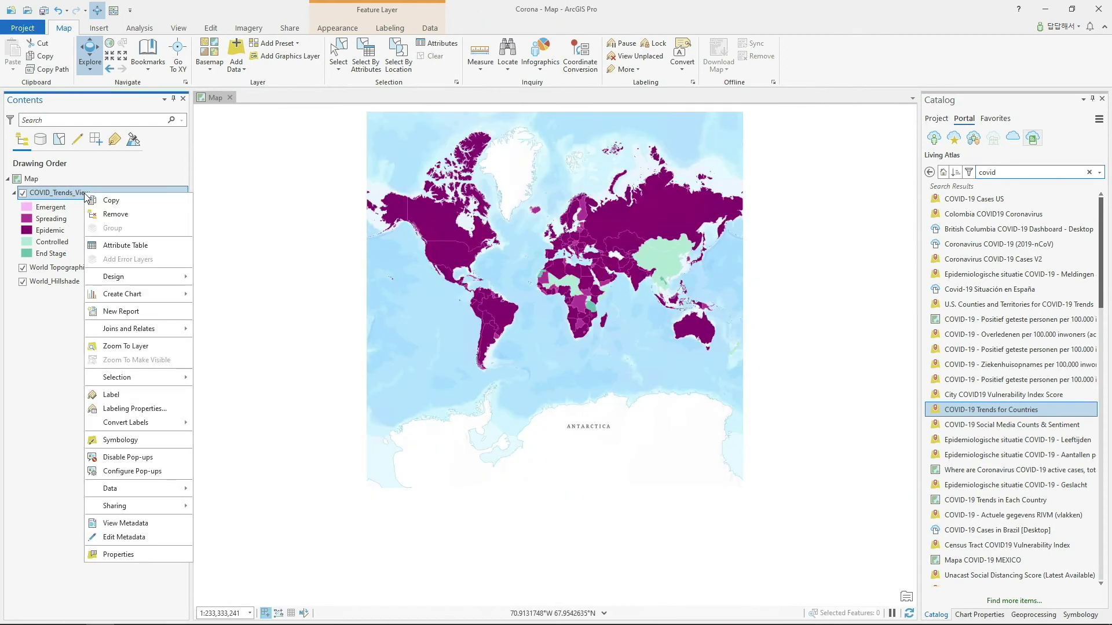
mouse_move(155, 488)
click(228, 490)
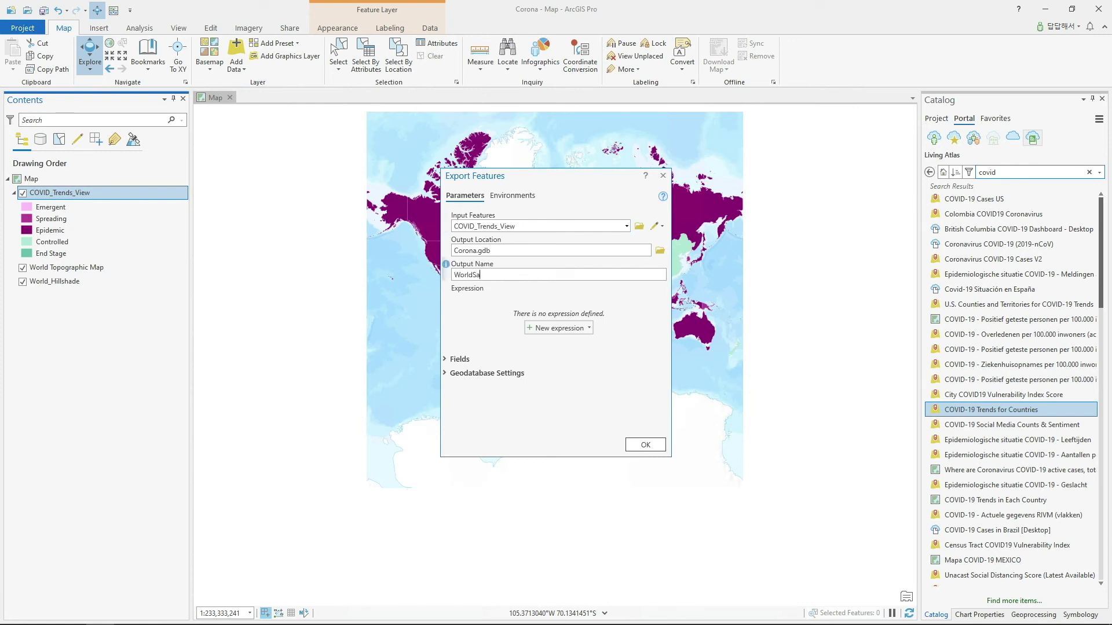
click(645, 444)
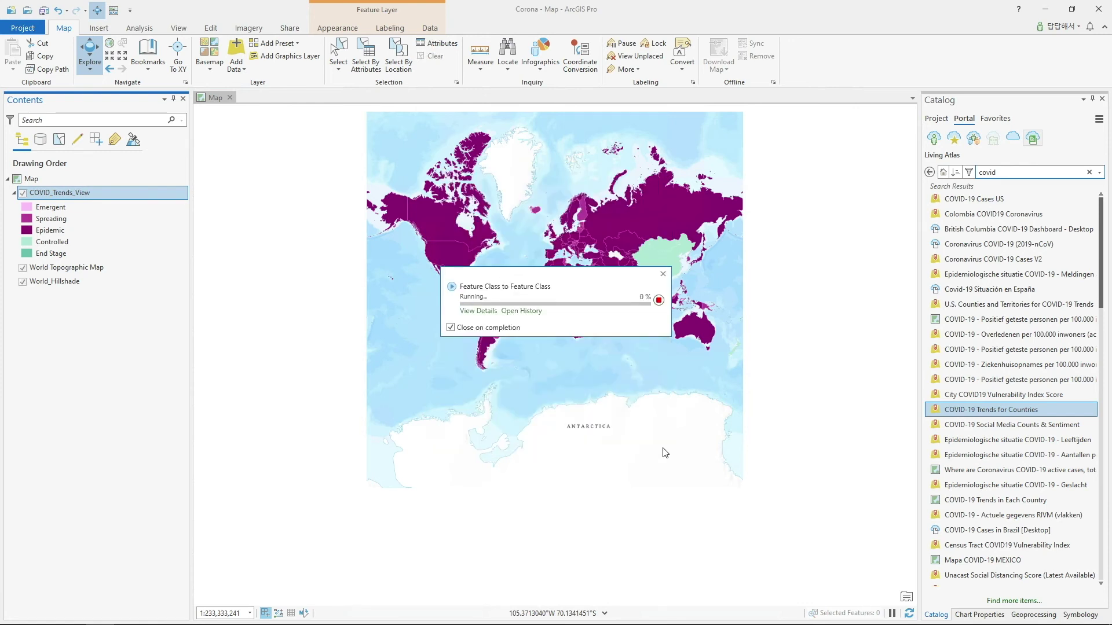
Remove the COVID_Trends_View layer from the map and open the WorldSample attribute table
right_click(119, 223)
click(165, 251)
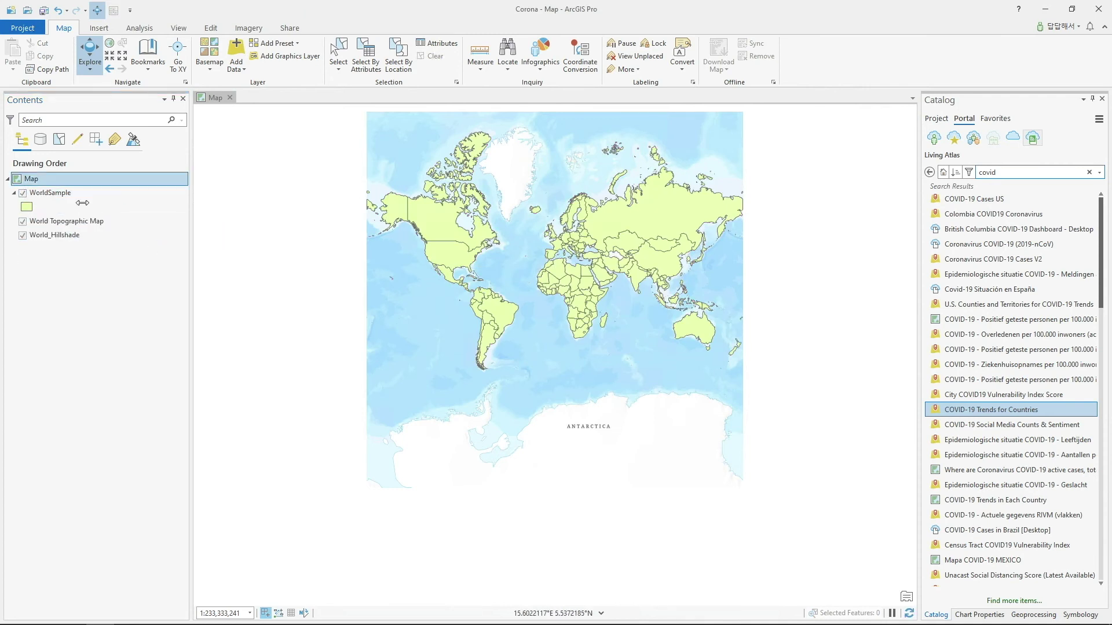
click(58, 193)
right_click(74, 196)
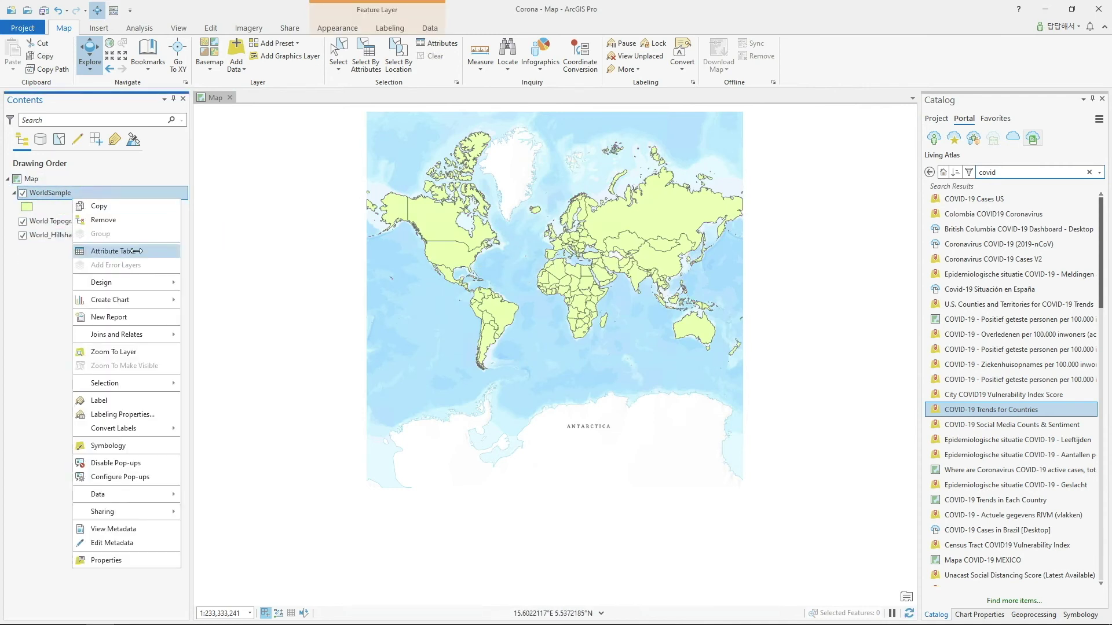
click(137, 252)
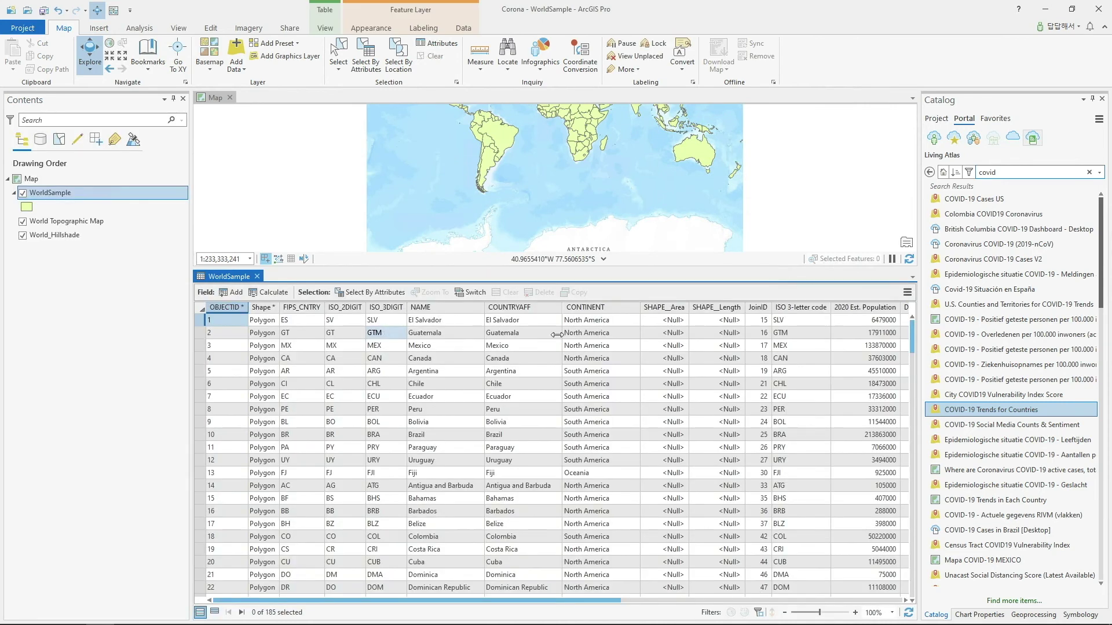
drag(592, 600, 461, 599)
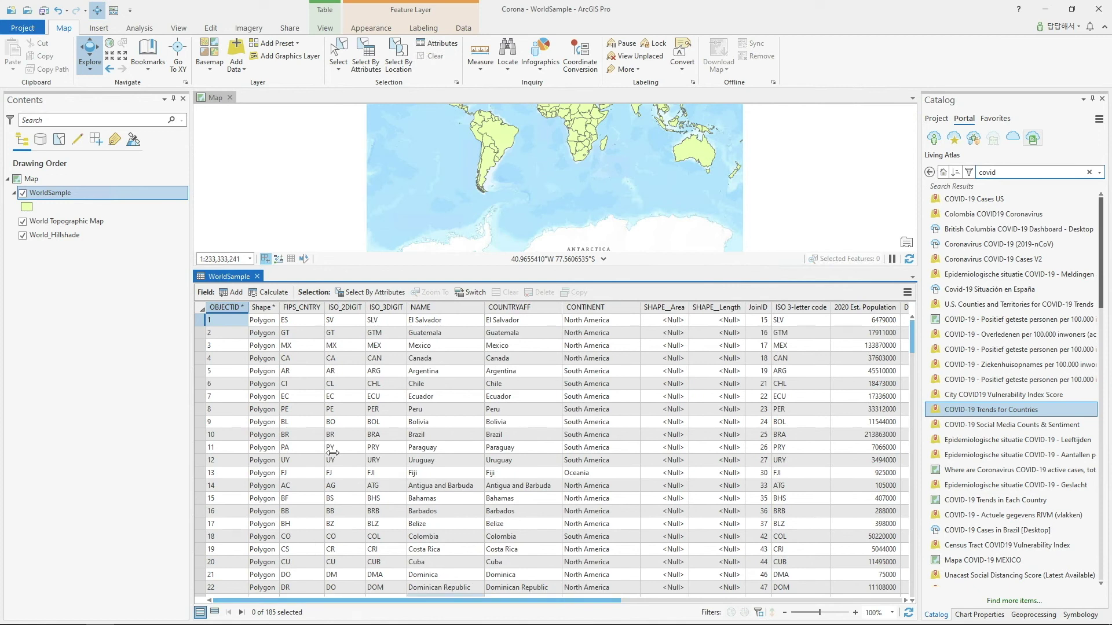
Add a Long field with name and alias UID to WorldSample, save the change and close the fields view
click(235, 294)
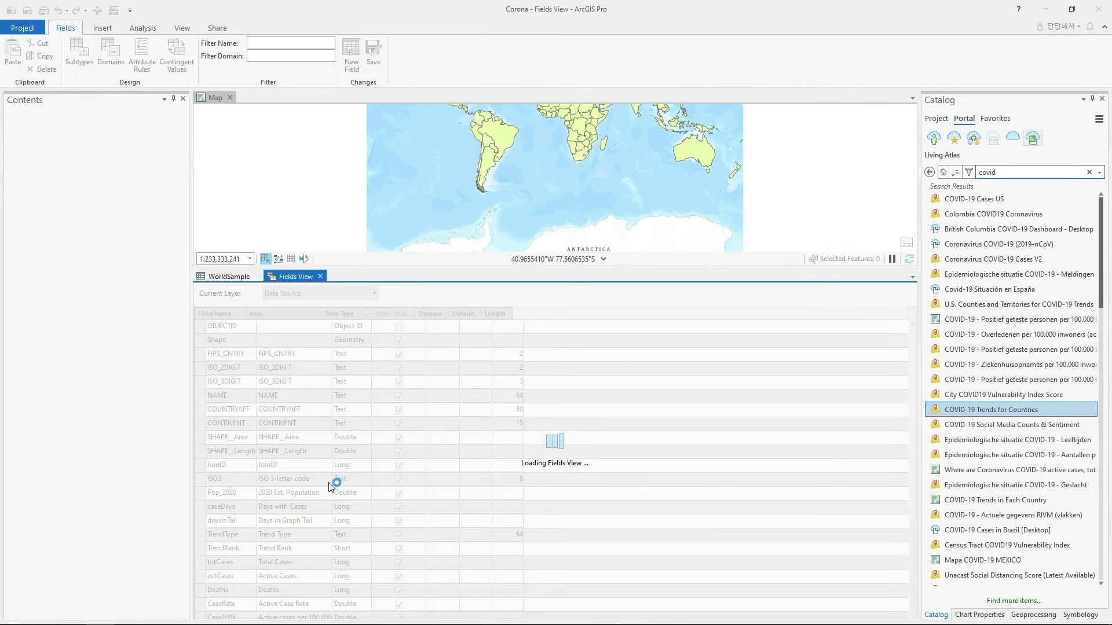
text(UID)
key(Tab)
text(UID)
key(Return)
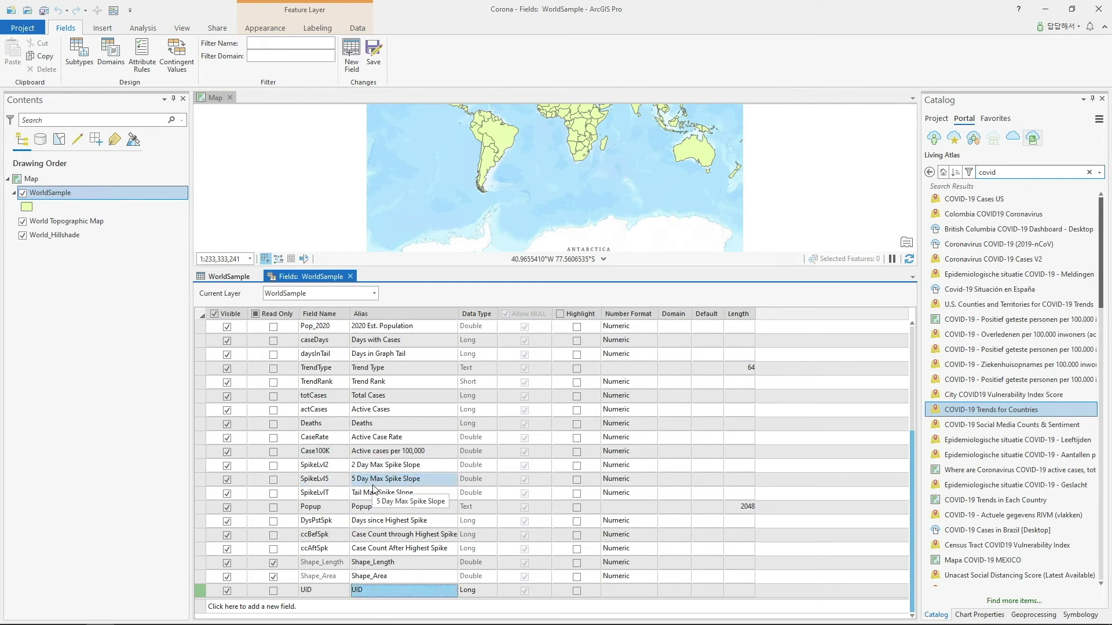
click(373, 57)
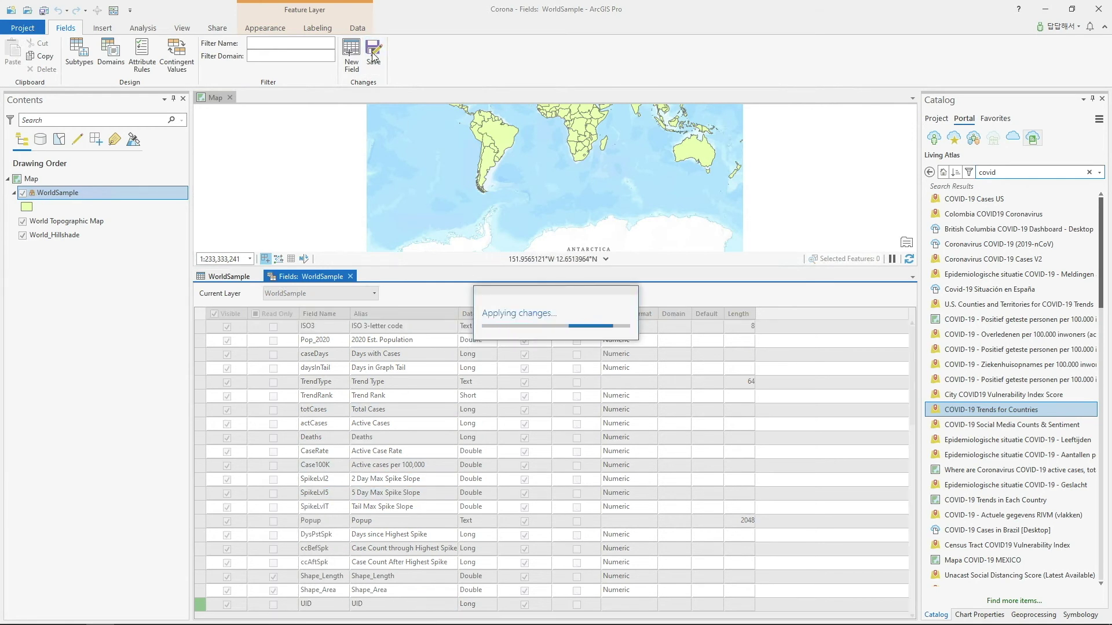
click(351, 276)
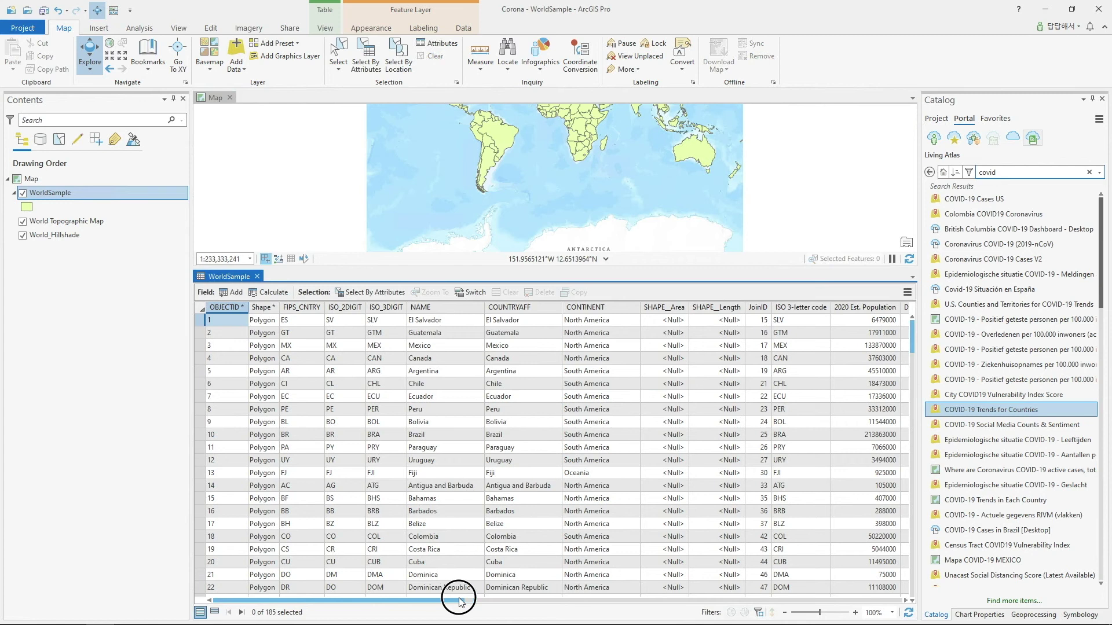
Calculate the UID field of WorldSample from the OBJECTID field with a Python 3 expression
drag(449, 600, 913, 603)
right_click(901, 310)
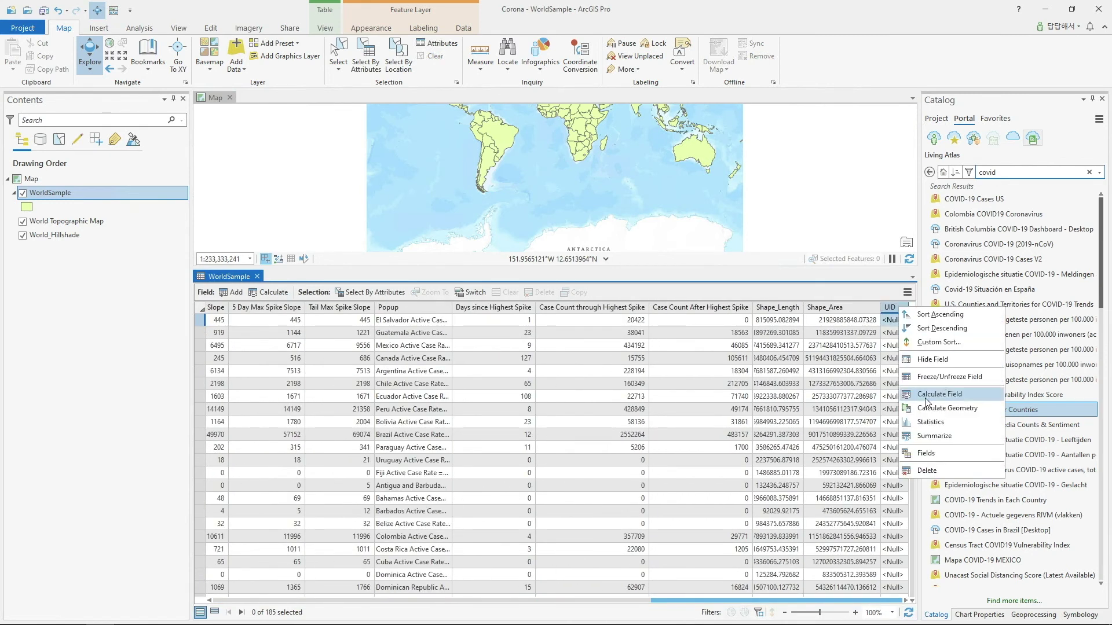
click(942, 396)
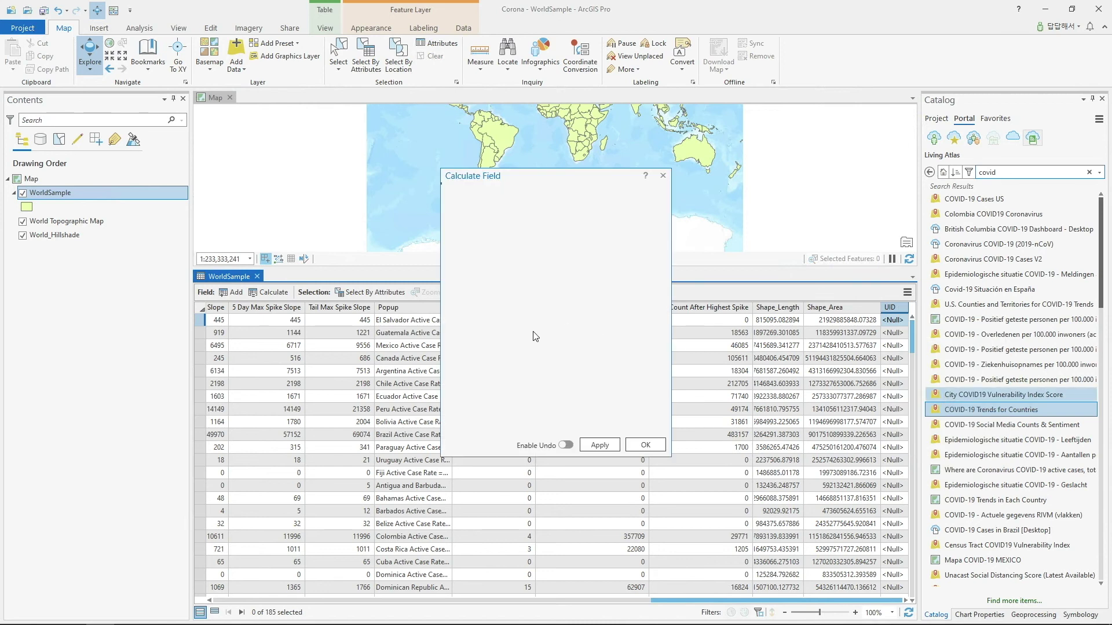
double_click(472, 300)
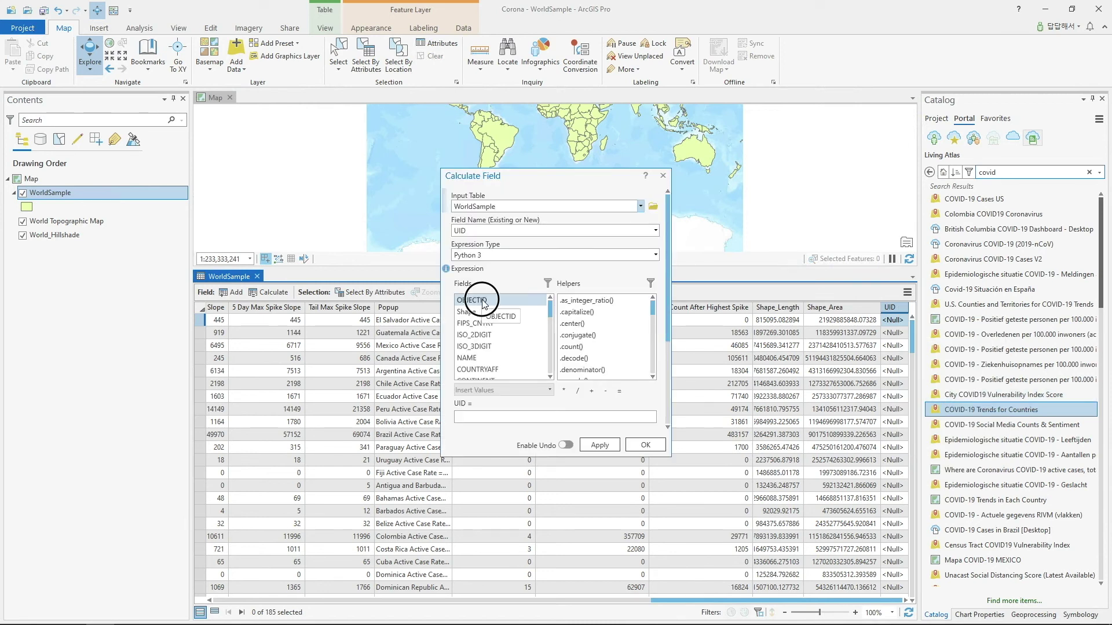
click(643, 445)
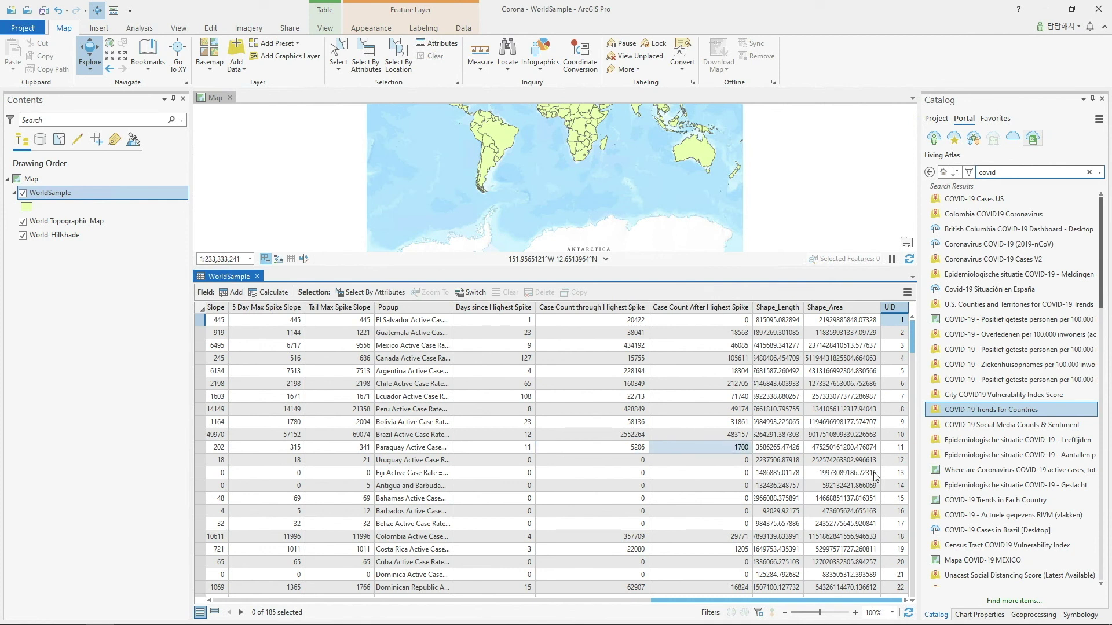
Set up the CHIME Model v1.1.5 tool with WorldSample as input feature class and WorldSummary as summary output
click(1034, 615)
click(930, 120)
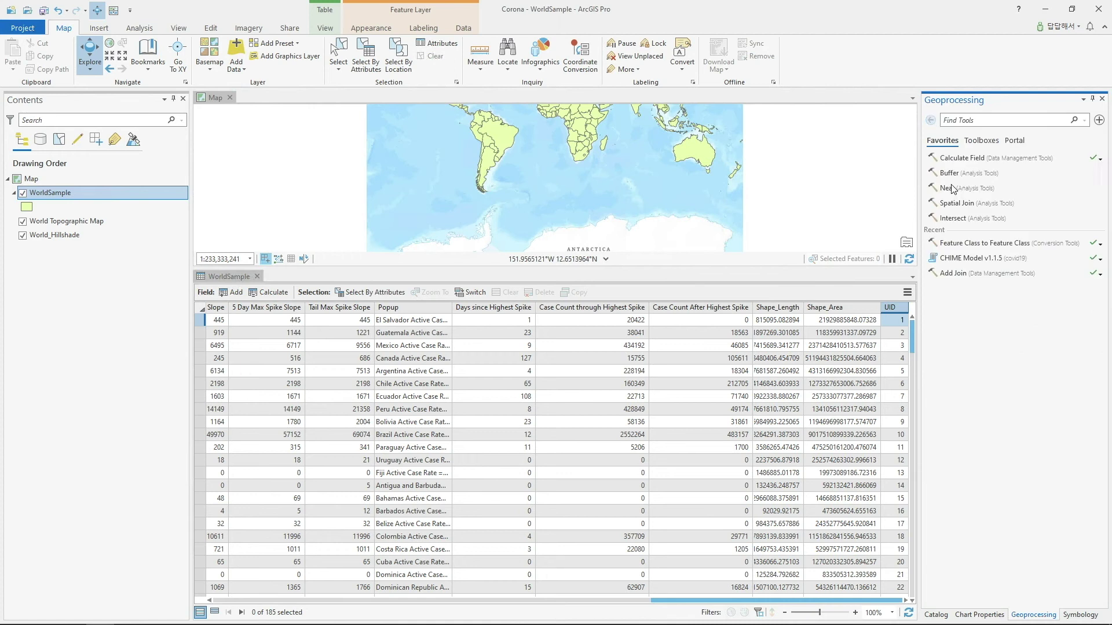
click(966, 256)
click(1084, 170)
click(995, 184)
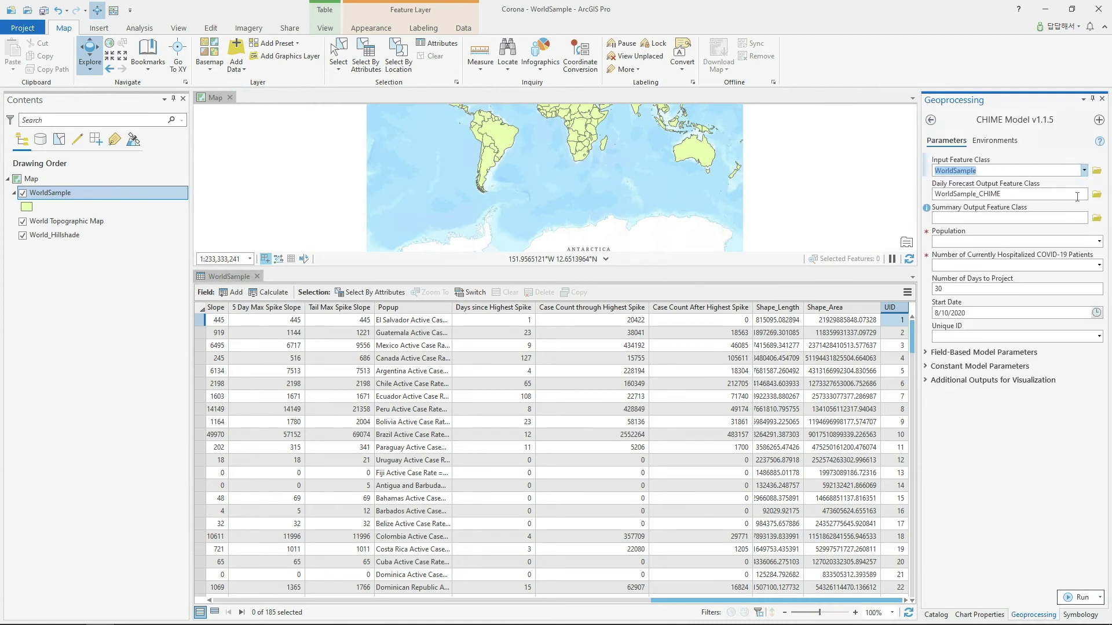
click(1078, 218)
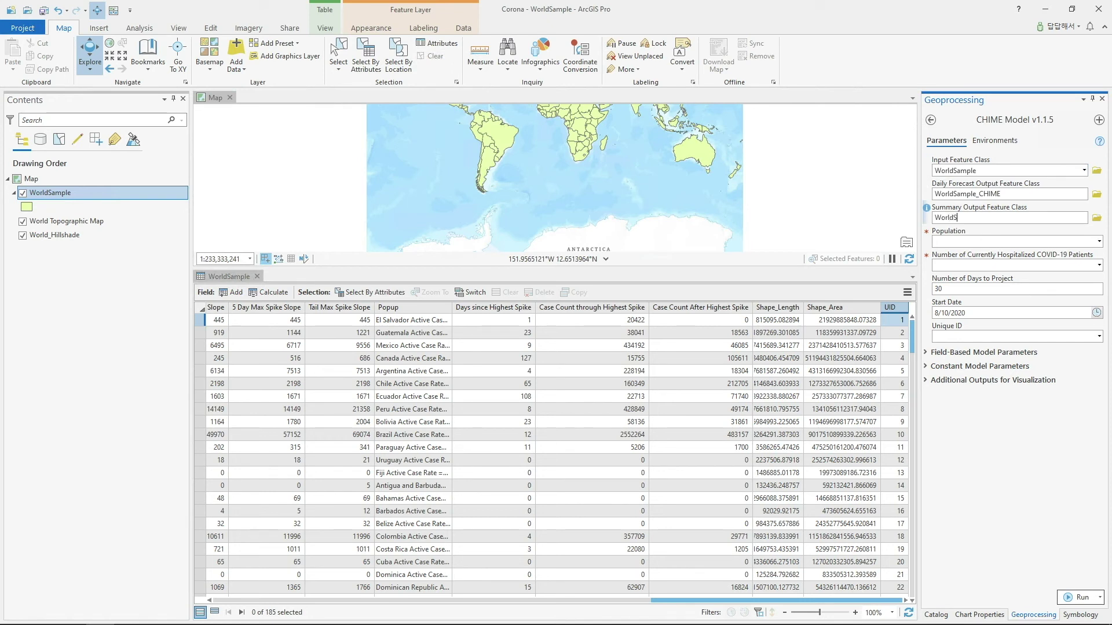
Assign 2020 Est. Population as population, Active Cases as hospitalized patients and UID as unique ID, and run the CHIME model
click(1099, 243)
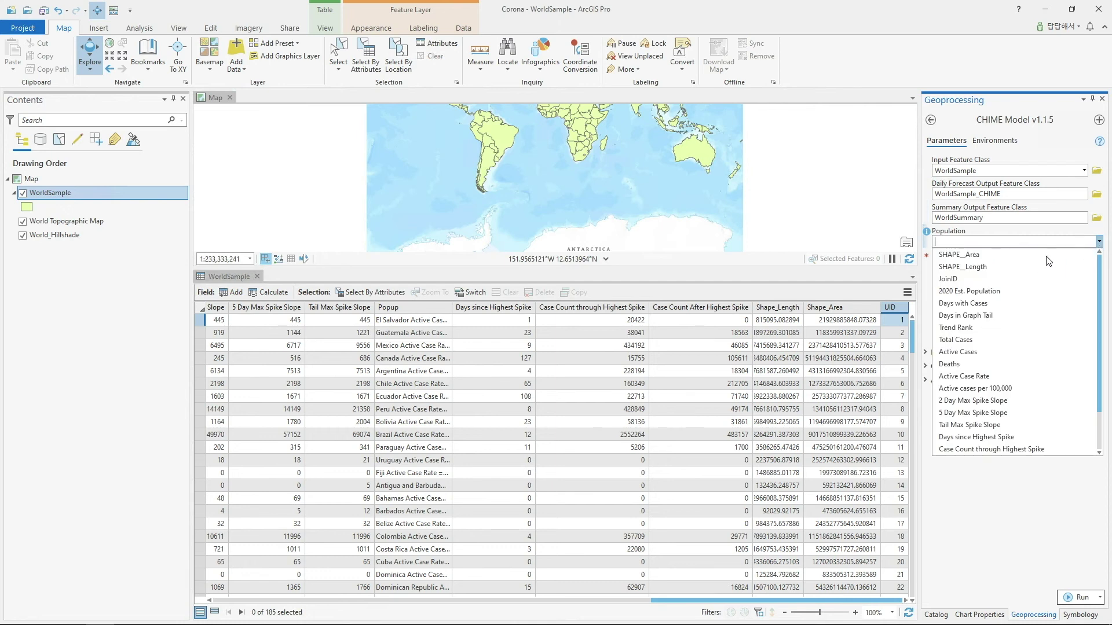
click(996, 293)
click(1099, 266)
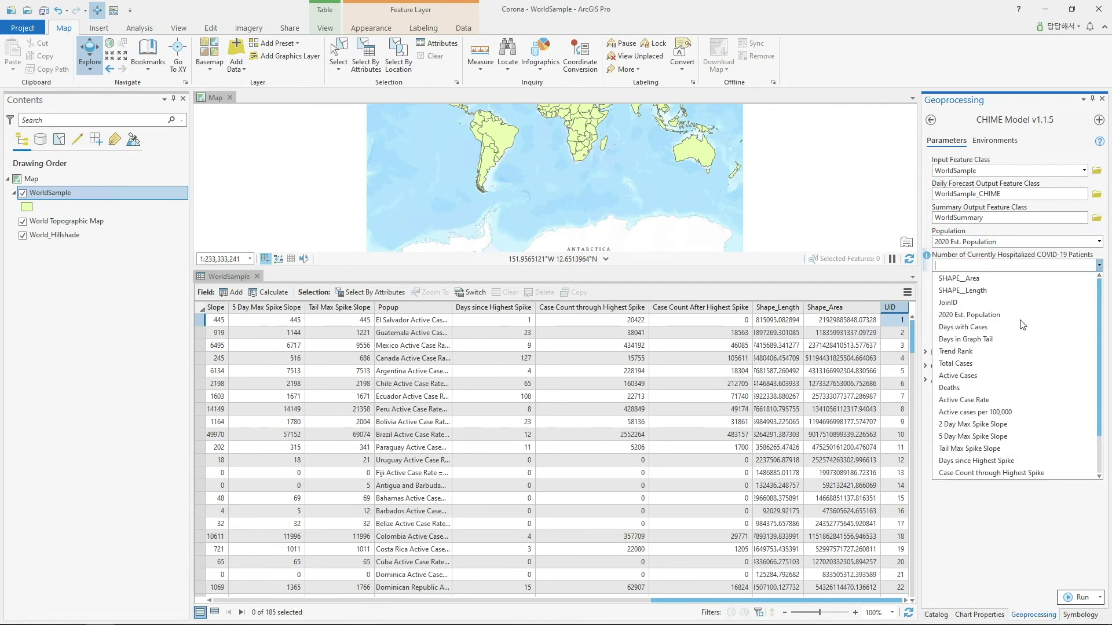
click(995, 375)
click(1099, 337)
scroll(985, 417, down, 1)
click(964, 545)
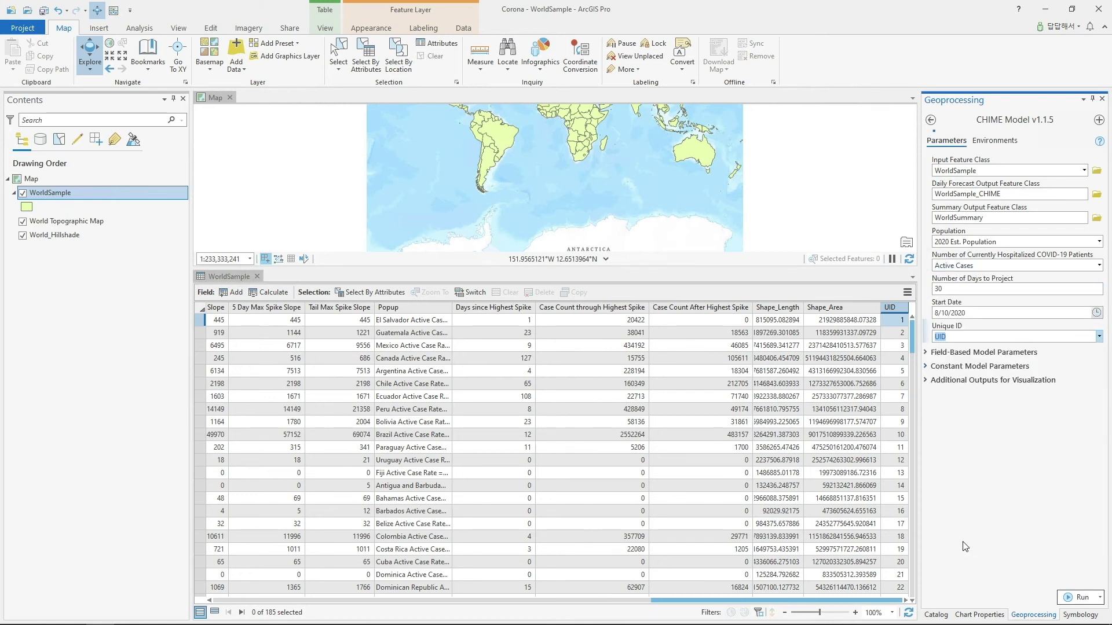
click(997, 367)
click(996, 367)
click(1080, 597)
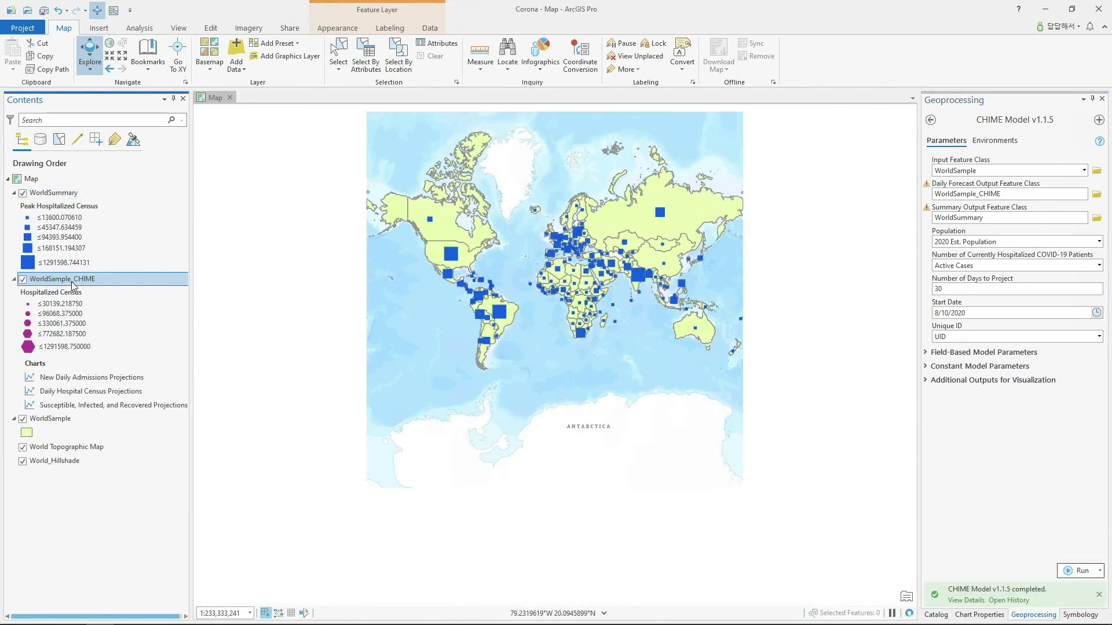
Create a line chart for WorldSample_CHIME that plots the sum of New Hospitalizations over date
right_click(72, 282)
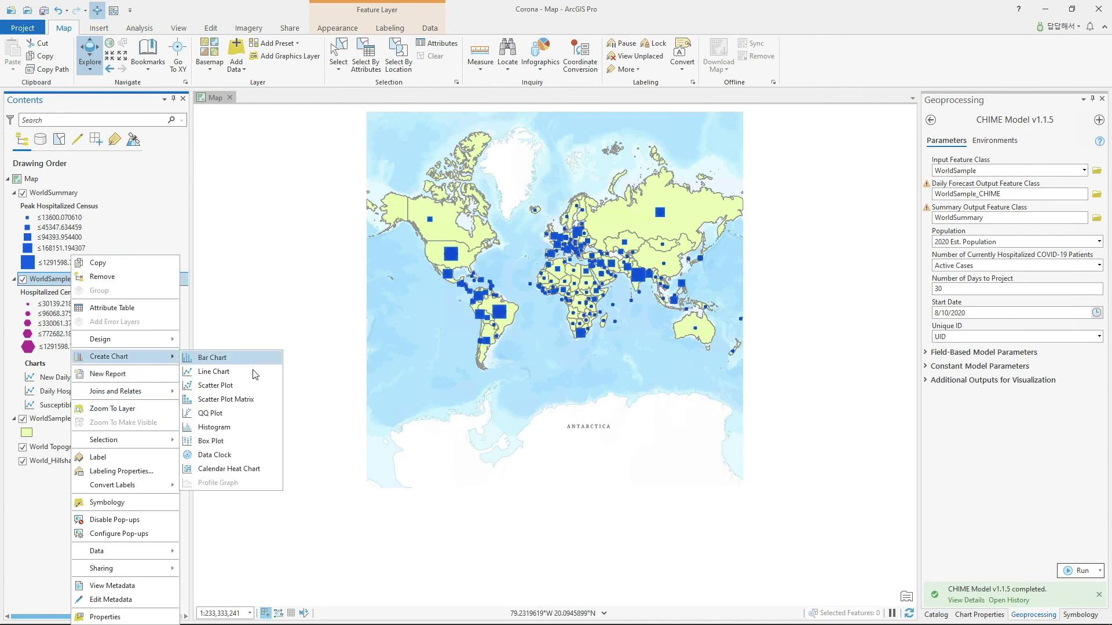
click(259, 374)
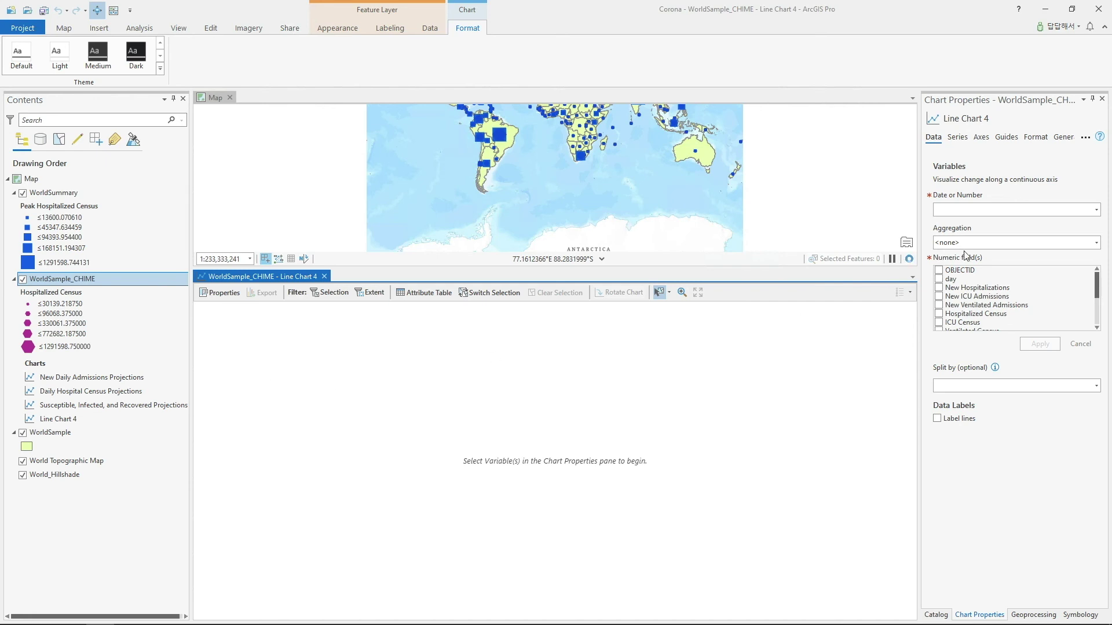
click(1096, 211)
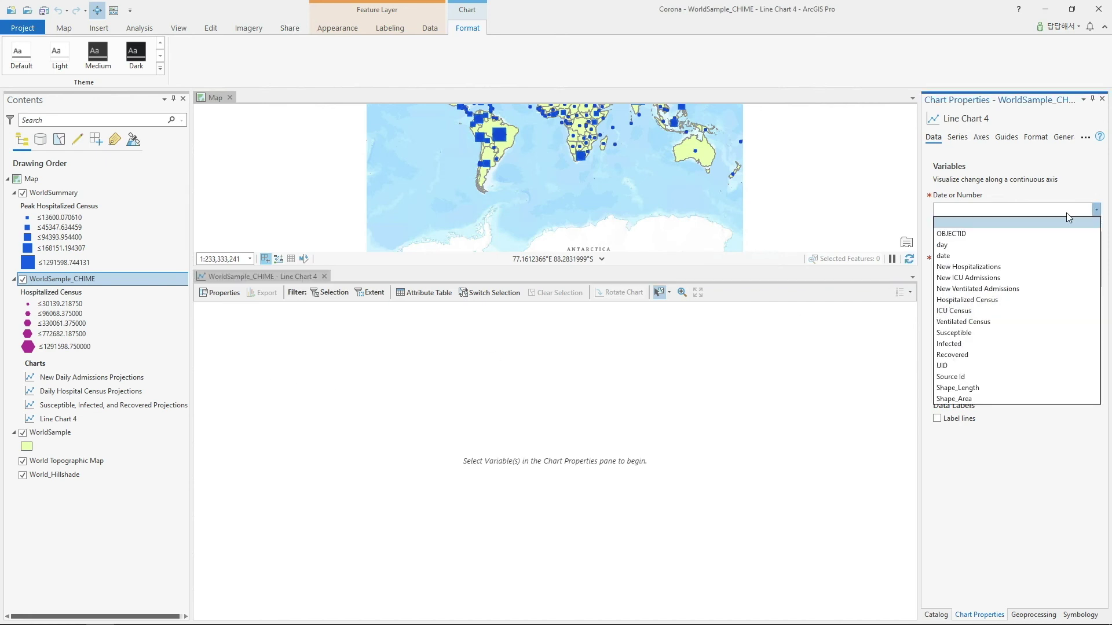
click(976, 255)
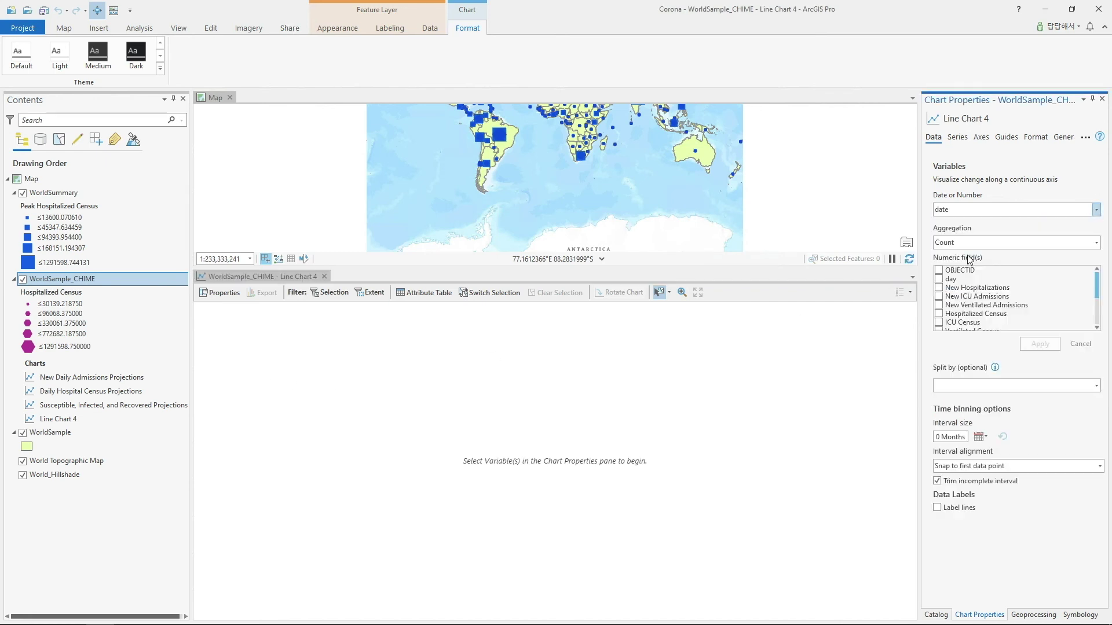
click(1098, 244)
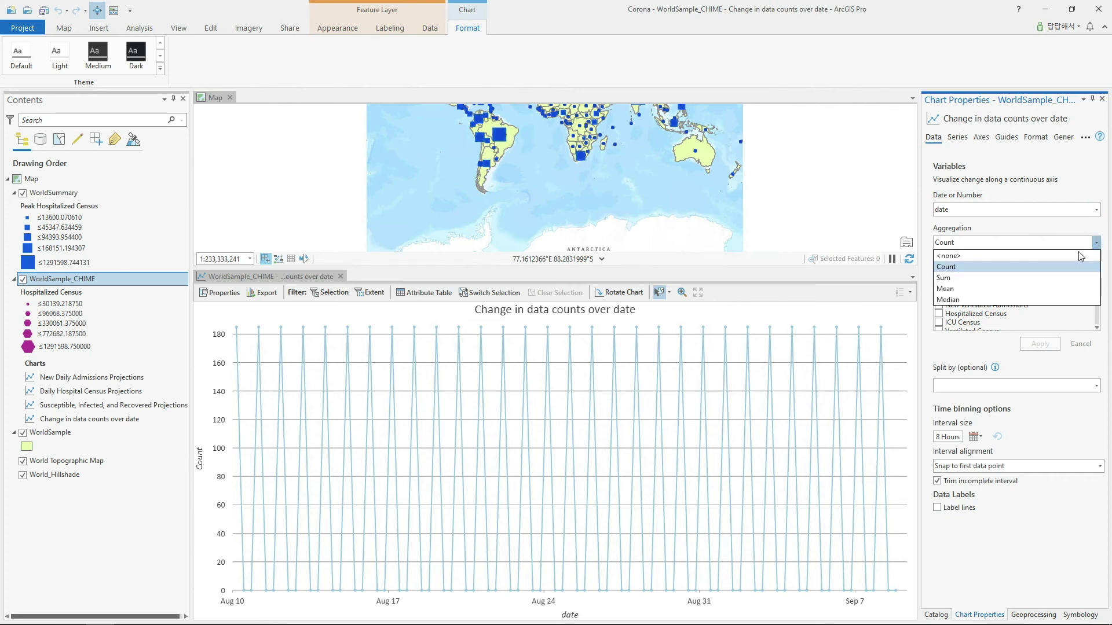
click(1018, 280)
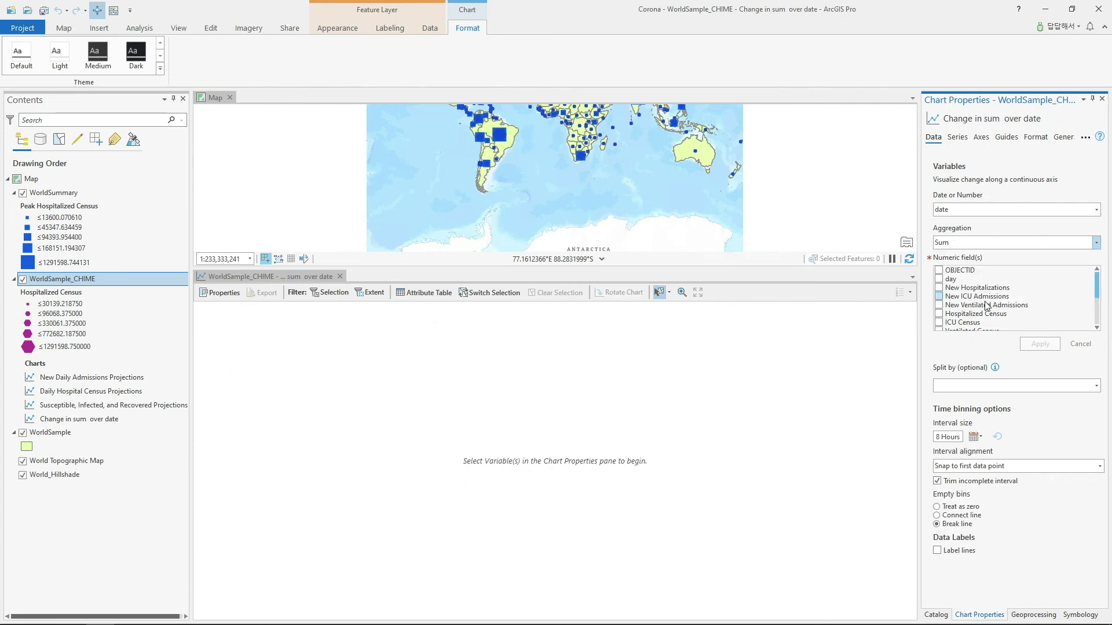
click(939, 288)
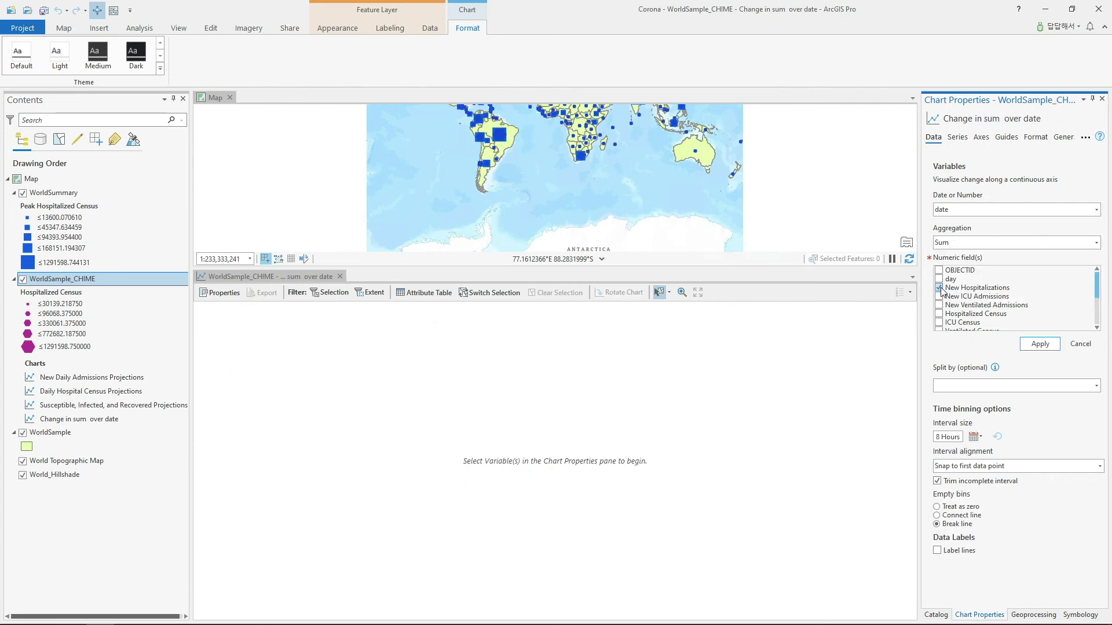
click(1039, 344)
Split the New Hospitalizations line chart by UID, adding all unique values
click(1096, 385)
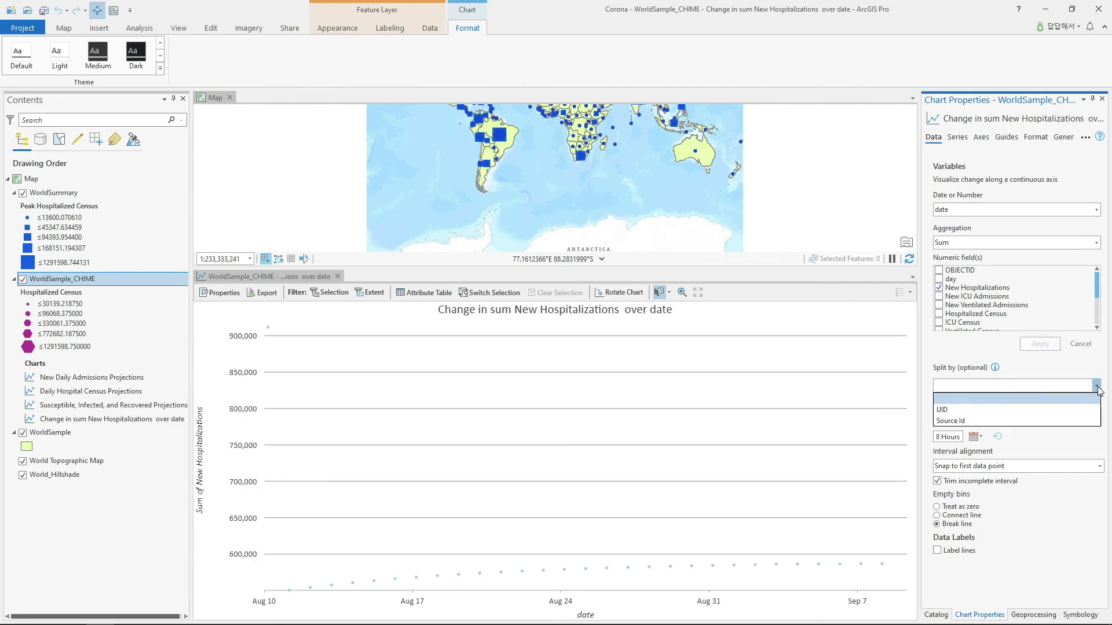
click(983, 416)
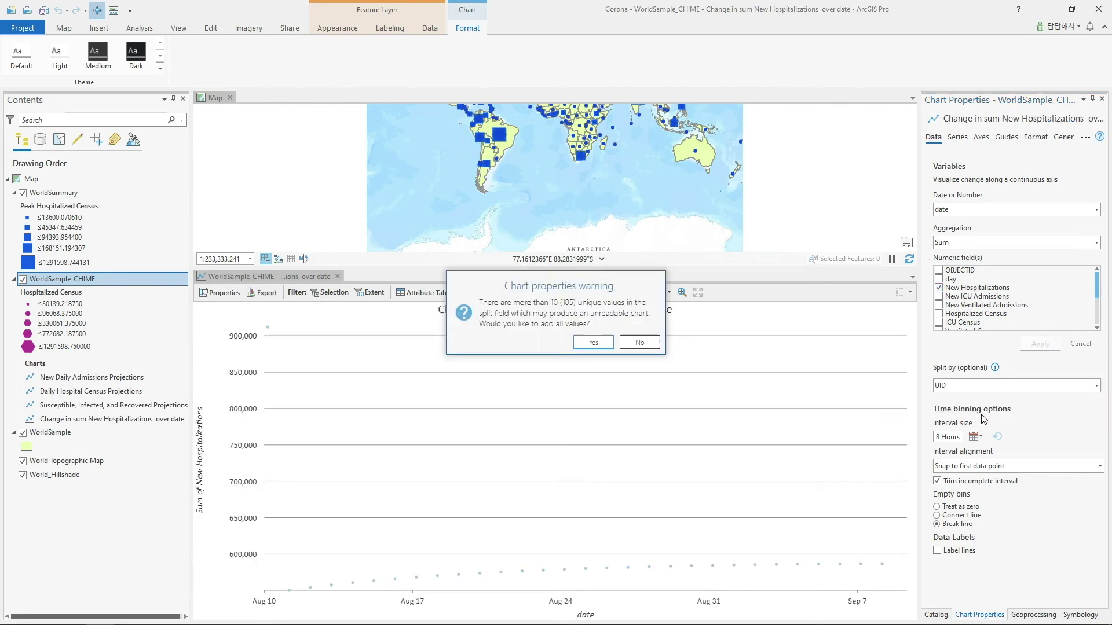
click(602, 343)
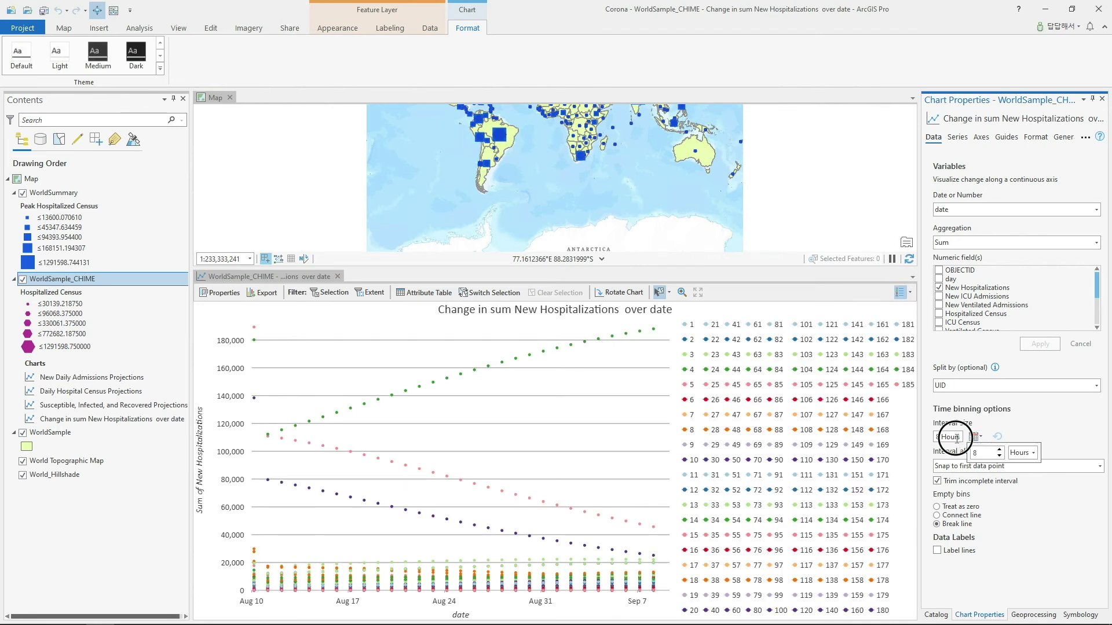
Try to set the line chart's time binning interval to 1 day
click(973, 437)
click(1033, 452)
click(1031, 501)
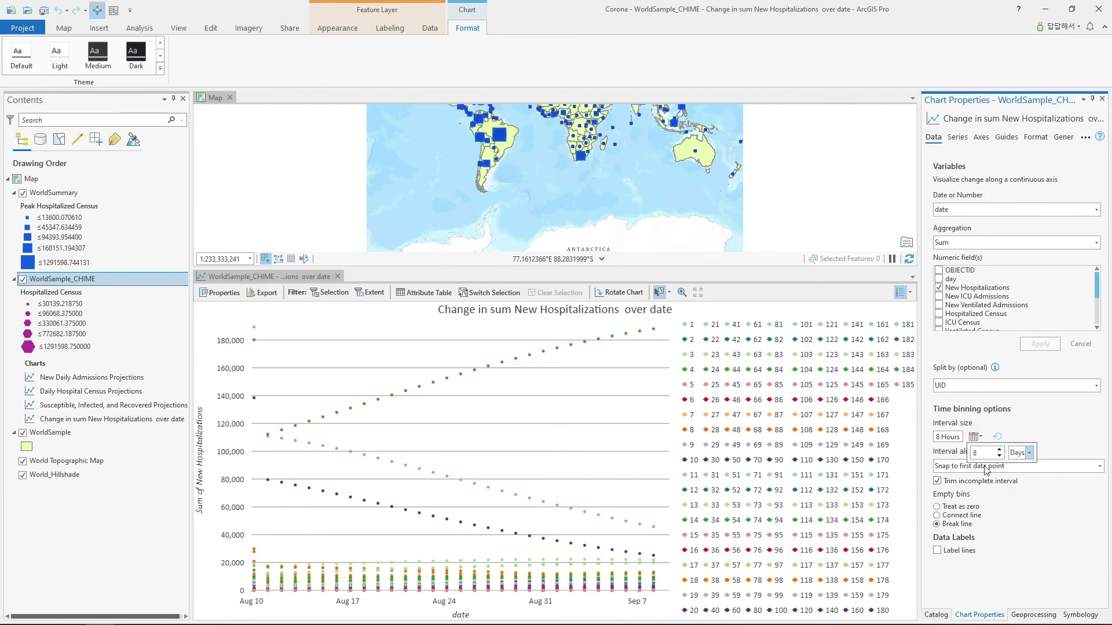
double_click(987, 451)
text(1)
click(998, 437)
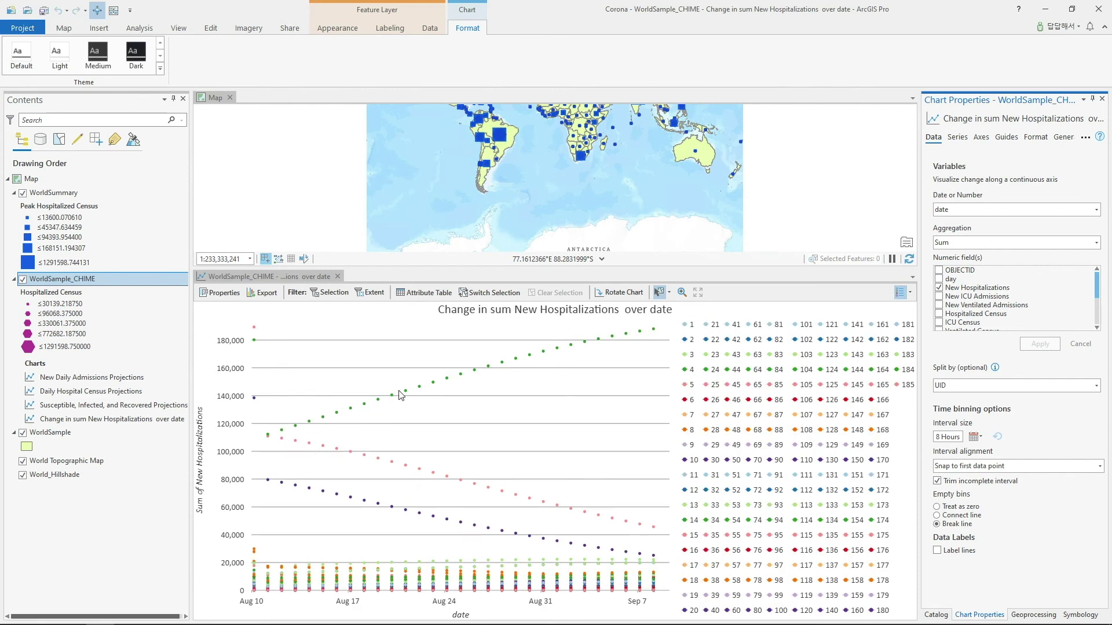
Select the chart point for UID 144 on 8/26/2020 and locate the matching country on the map
click(474, 371)
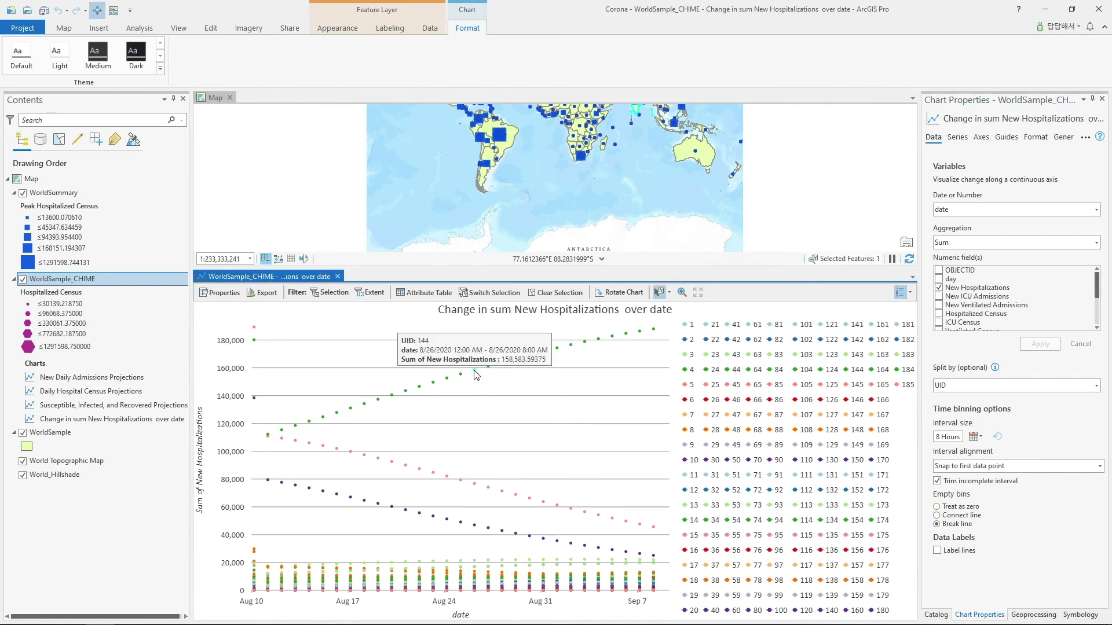
drag(647, 166, 585, 241)
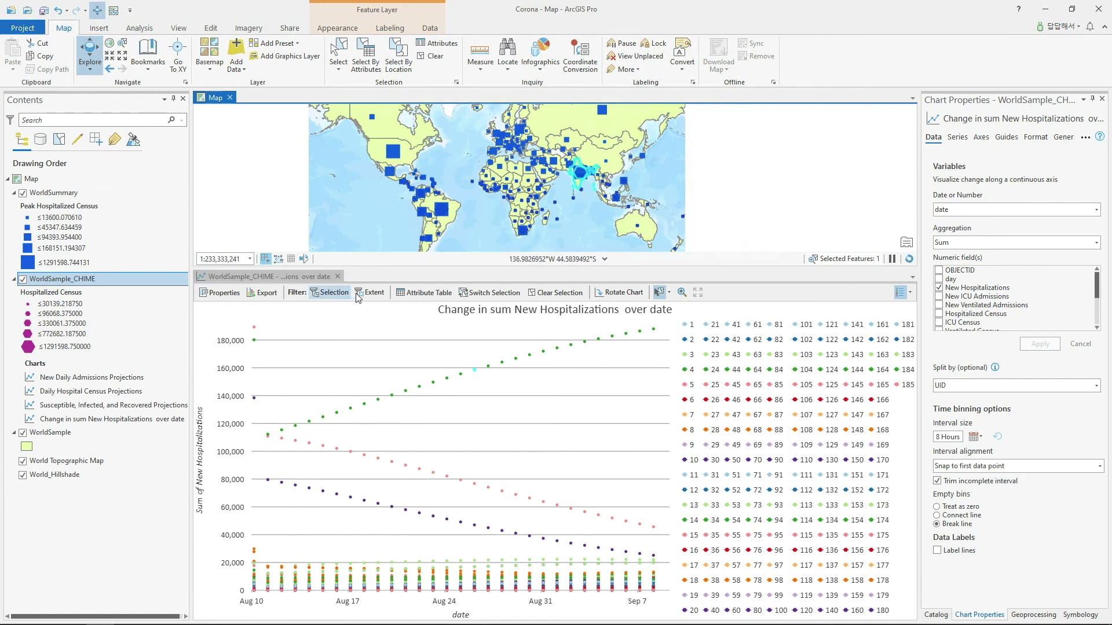
Filter the chart by map extent, focus the map on Colombia and Venezuela, and enlarge the map view above the chart
click(371, 293)
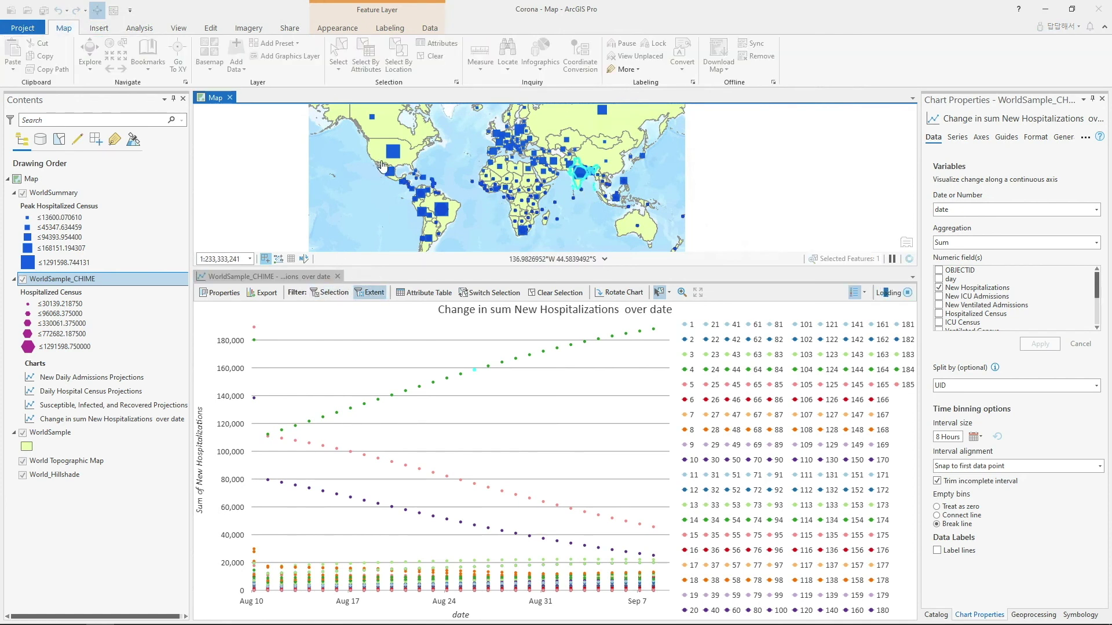
scroll(420, 193, up, 3)
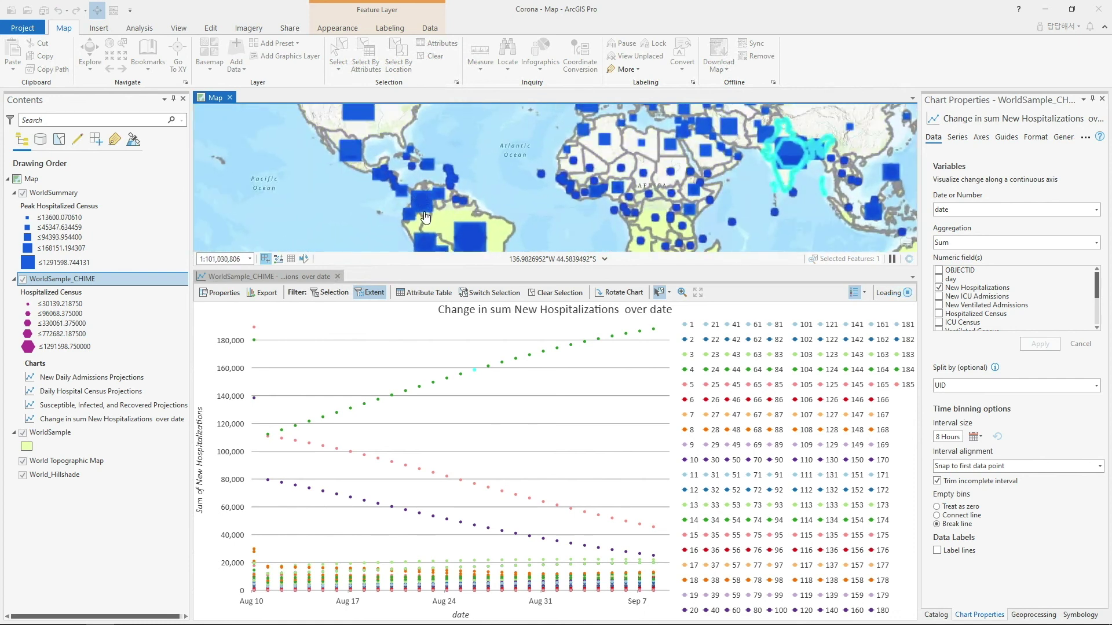
scroll(426, 217, up, 5)
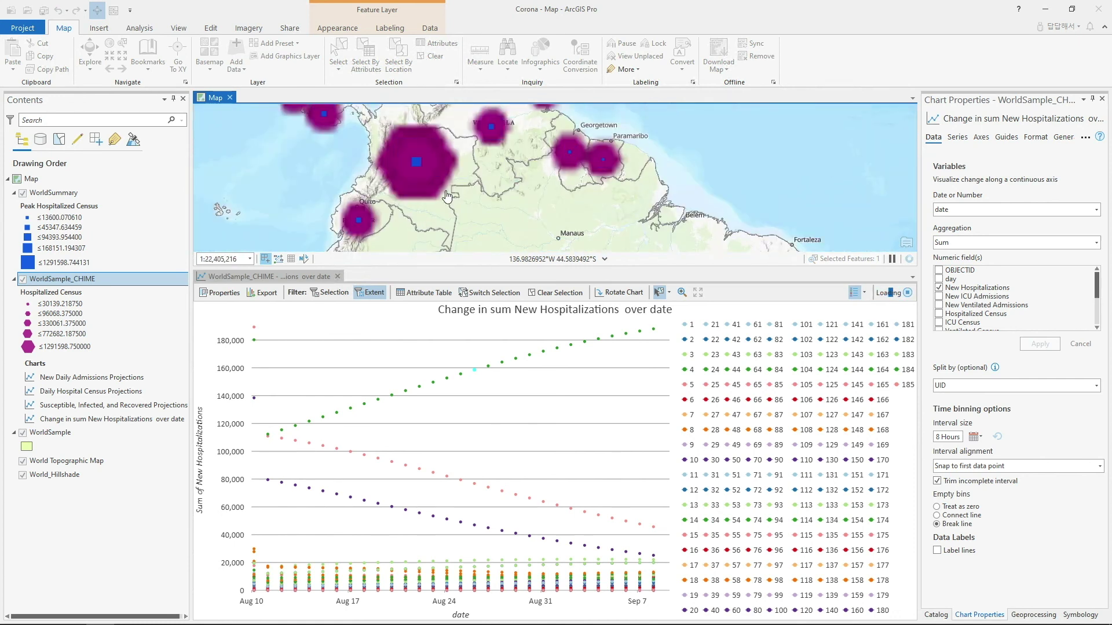
drag(495, 185, 517, 174)
drag(571, 268, 592, 437)
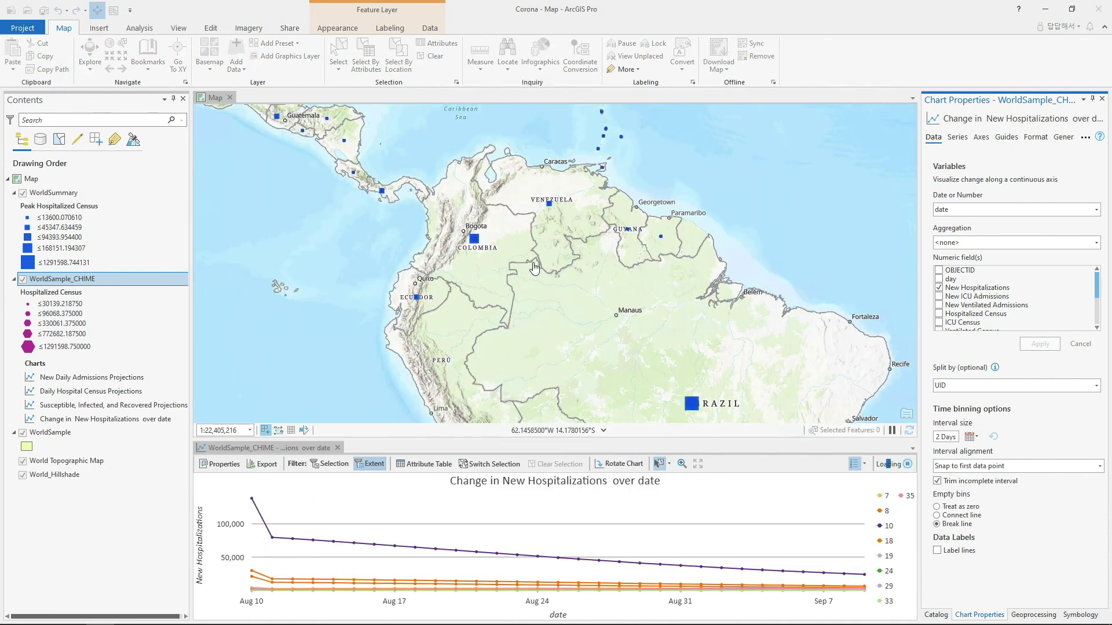
scroll(495, 276, up, 3)
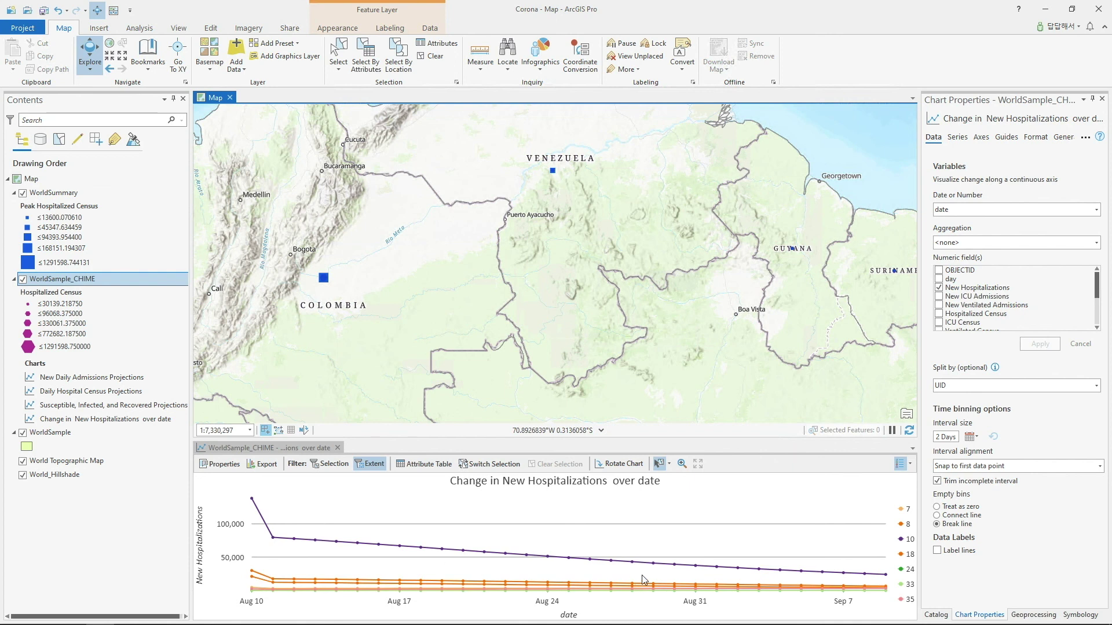
mouse_move(724, 576)
Review the CHIME Model tool's hospitalized patients field, constant model parameters and number of days to project
click(1032, 615)
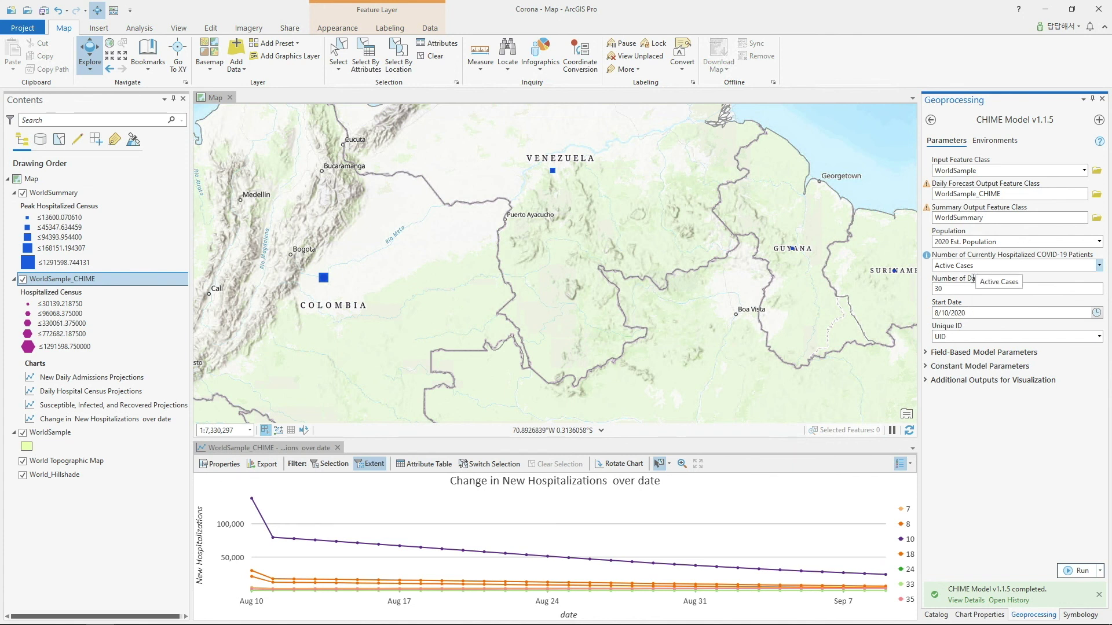
click(1098, 267)
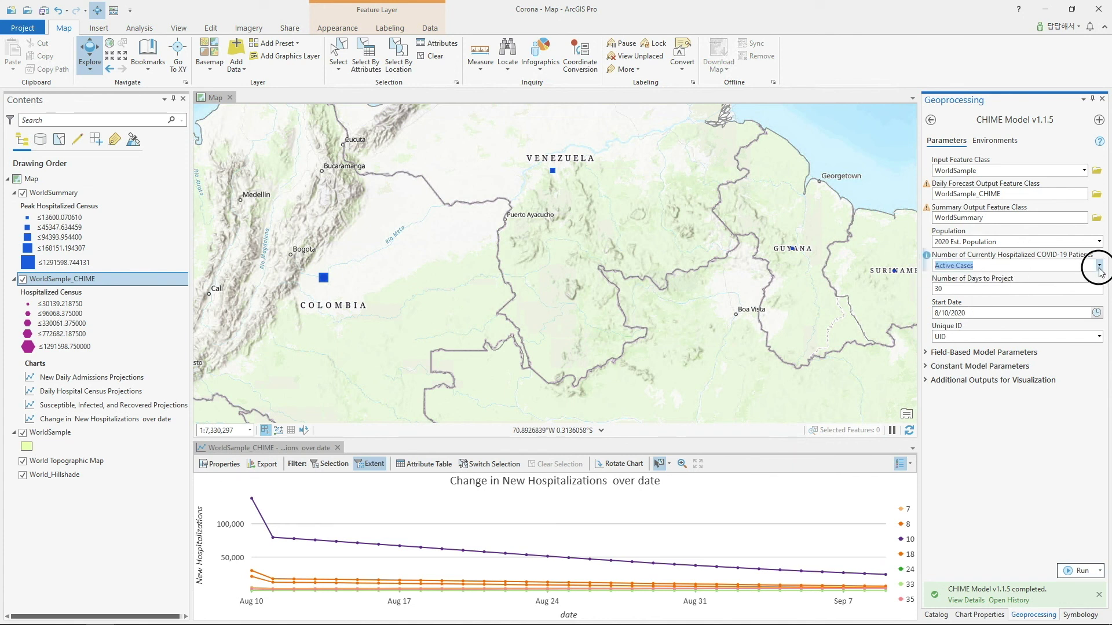
click(1098, 267)
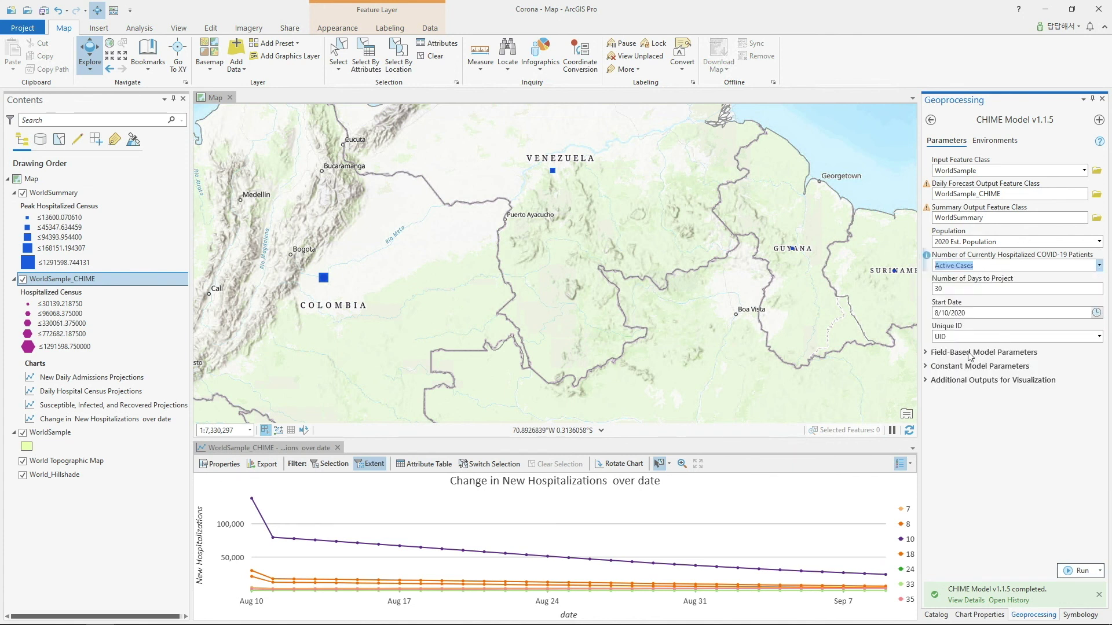
click(928, 366)
scroll(1002, 423, down, 5)
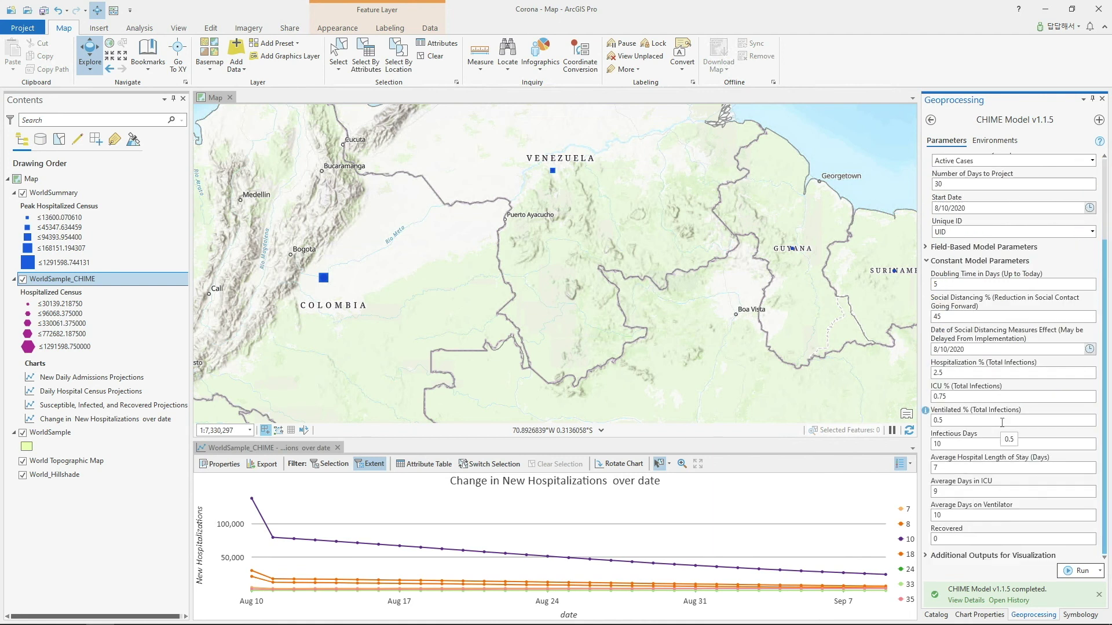
scroll(1002, 424, up, 5)
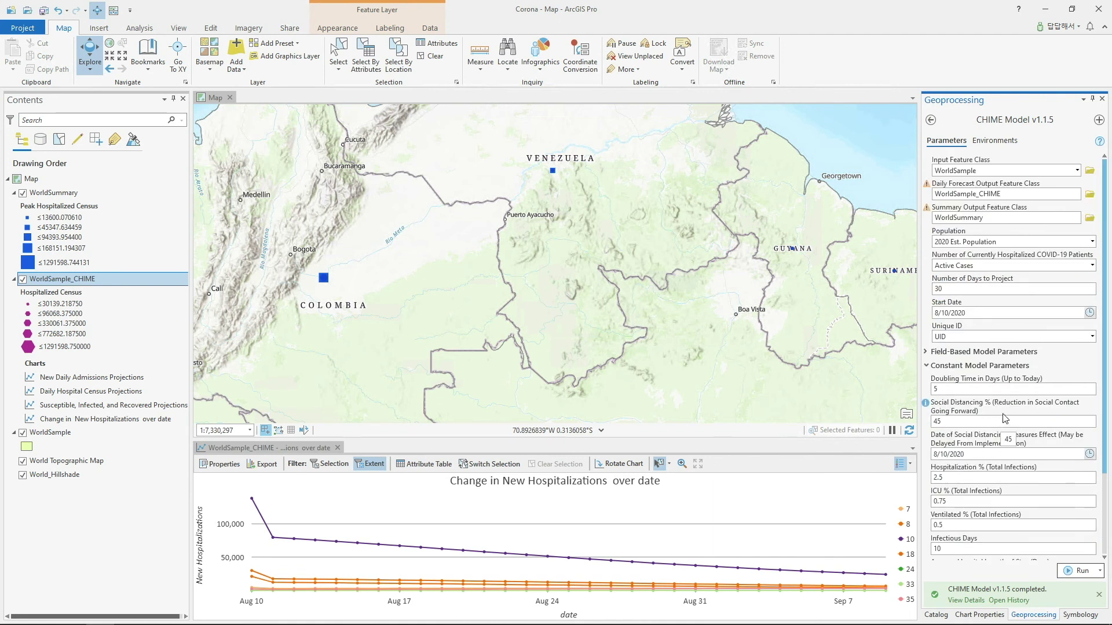
scroll(1005, 417, down, 3)
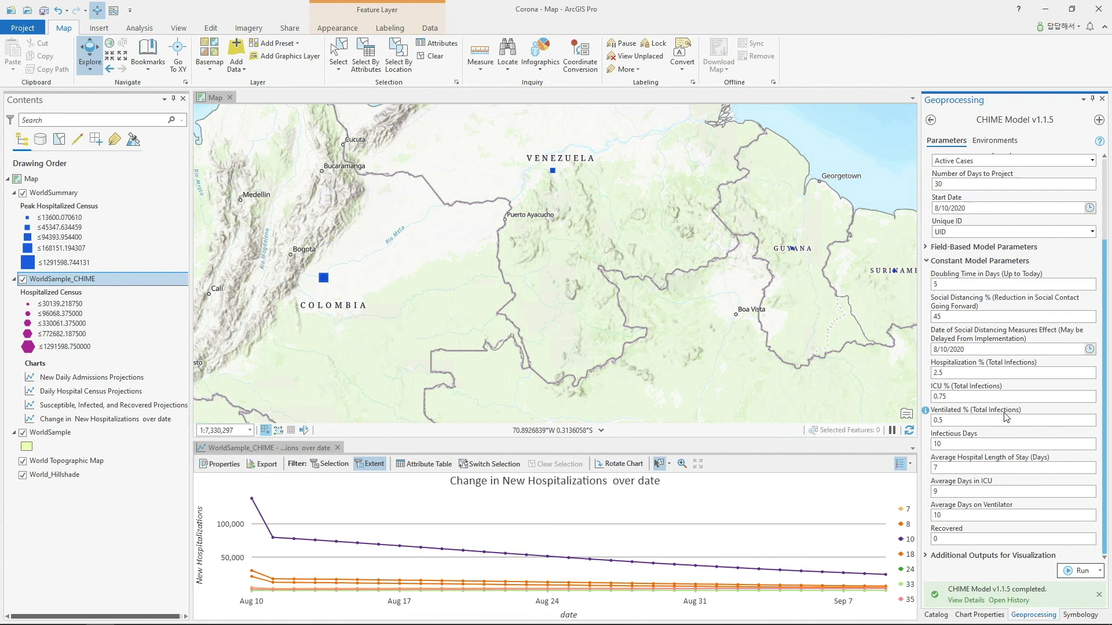
scroll(1005, 417, up, 3)
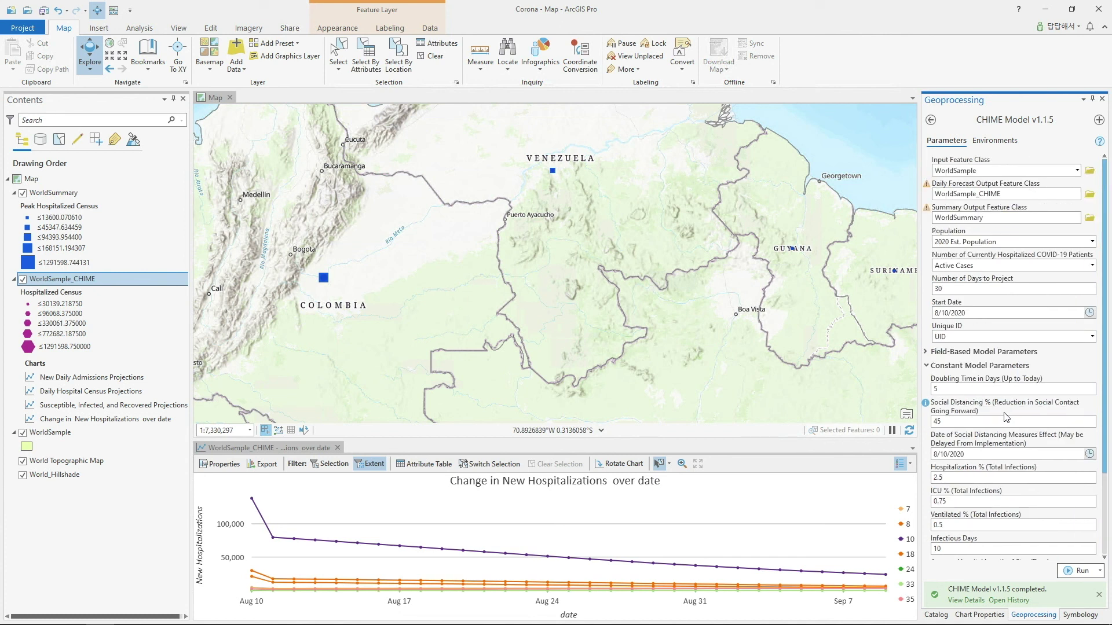
click(926, 367)
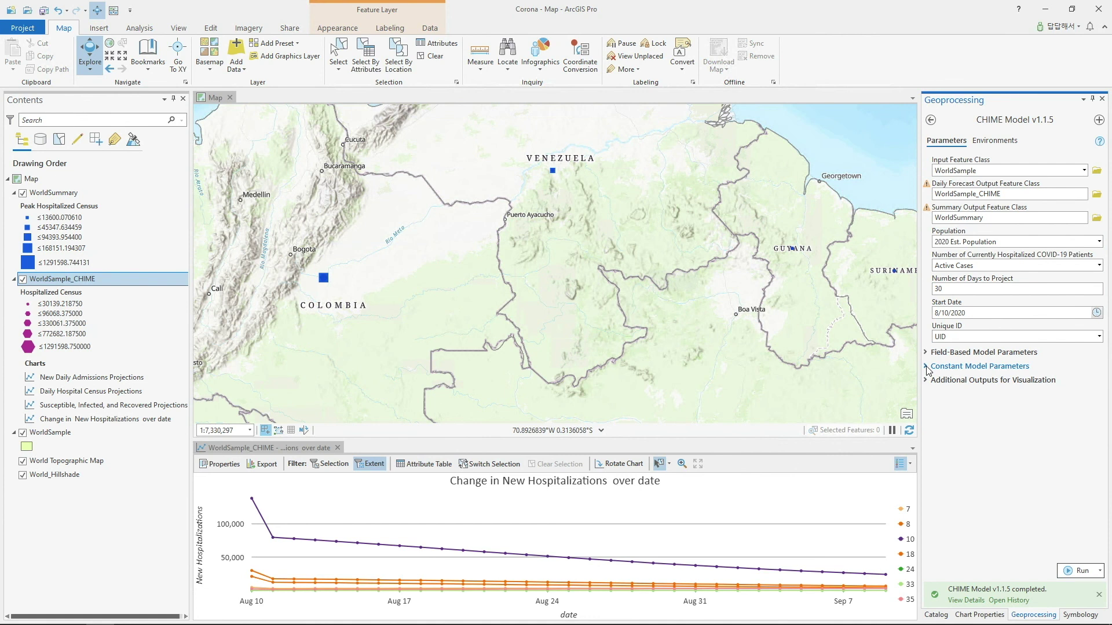
double_click(936, 288)
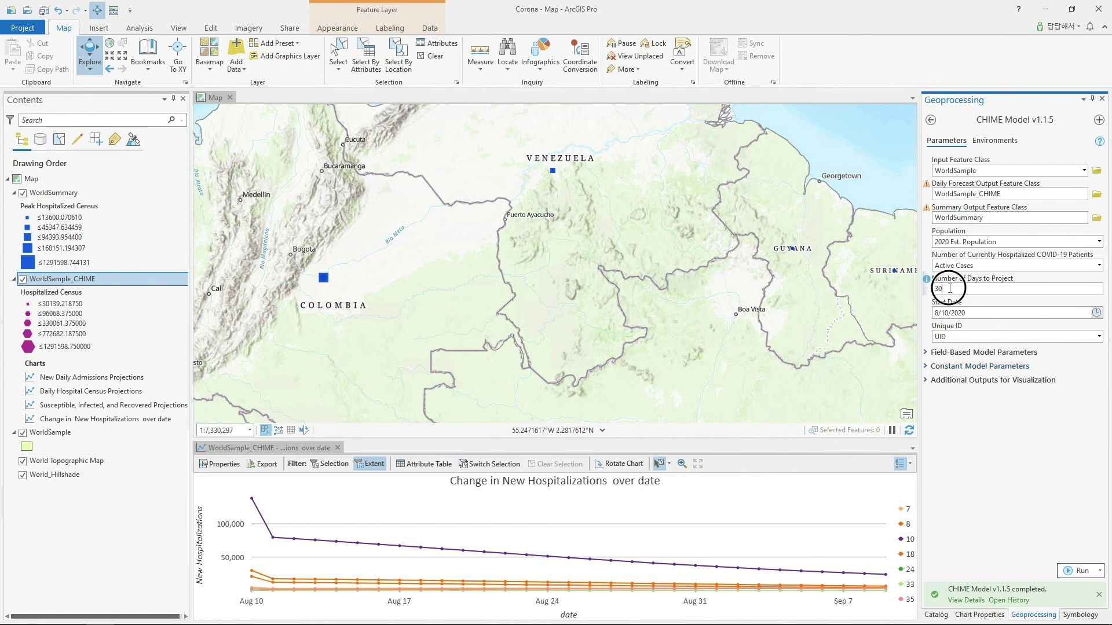
text(30)
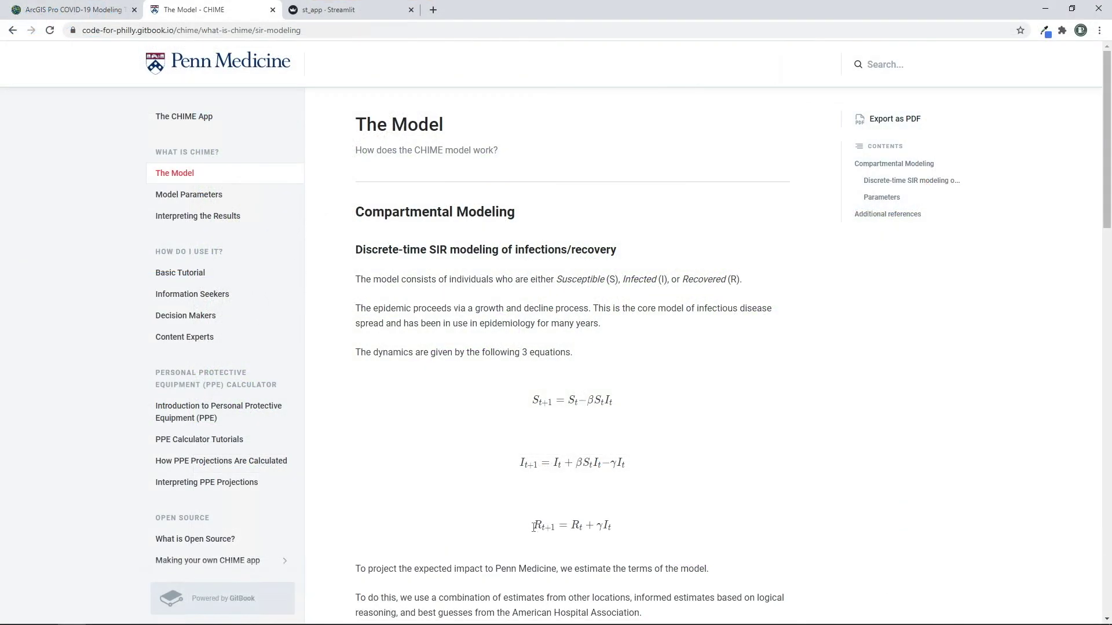
Examine the recovered-population equation on the browser's CHIME documentation page and return to ArcGIS Pro
drag(533, 527, 610, 529)
click(610, 529)
click(128, 615)
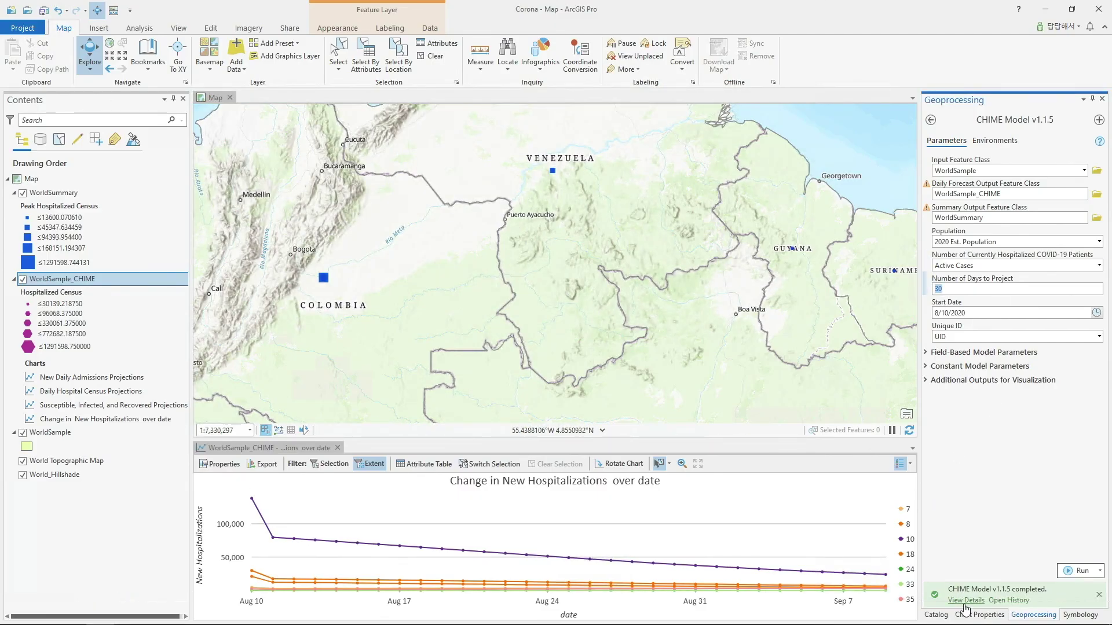
Select the COVID-19Surge (CDC) tool inside COVID-19 Modeling Toolbox.pyt in the project catalog
click(936, 615)
click(937, 118)
click(967, 377)
click(1007, 405)
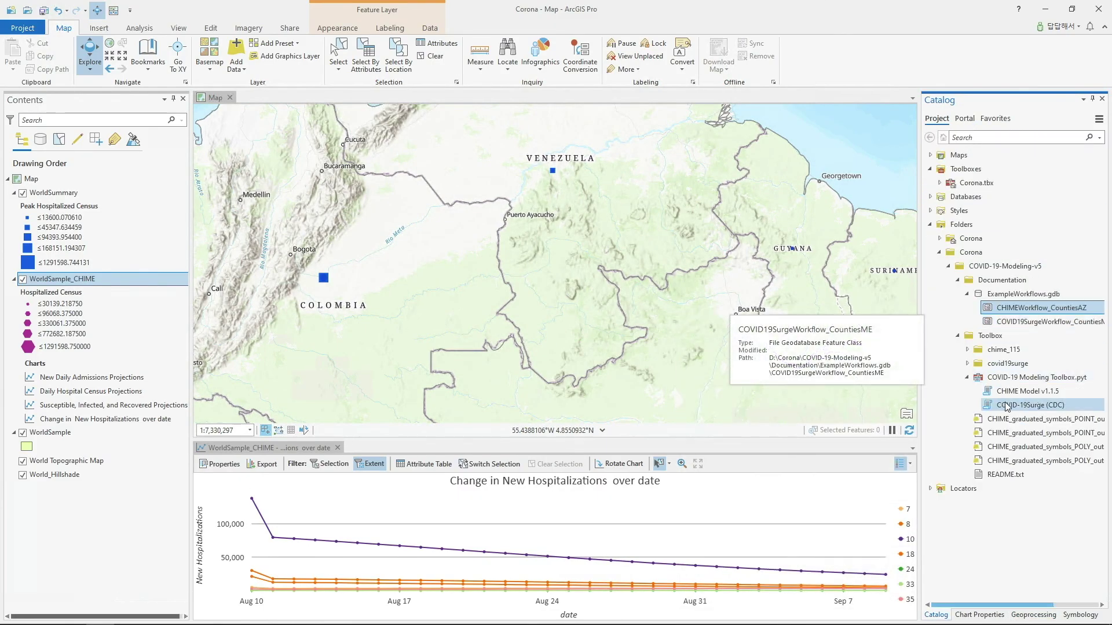